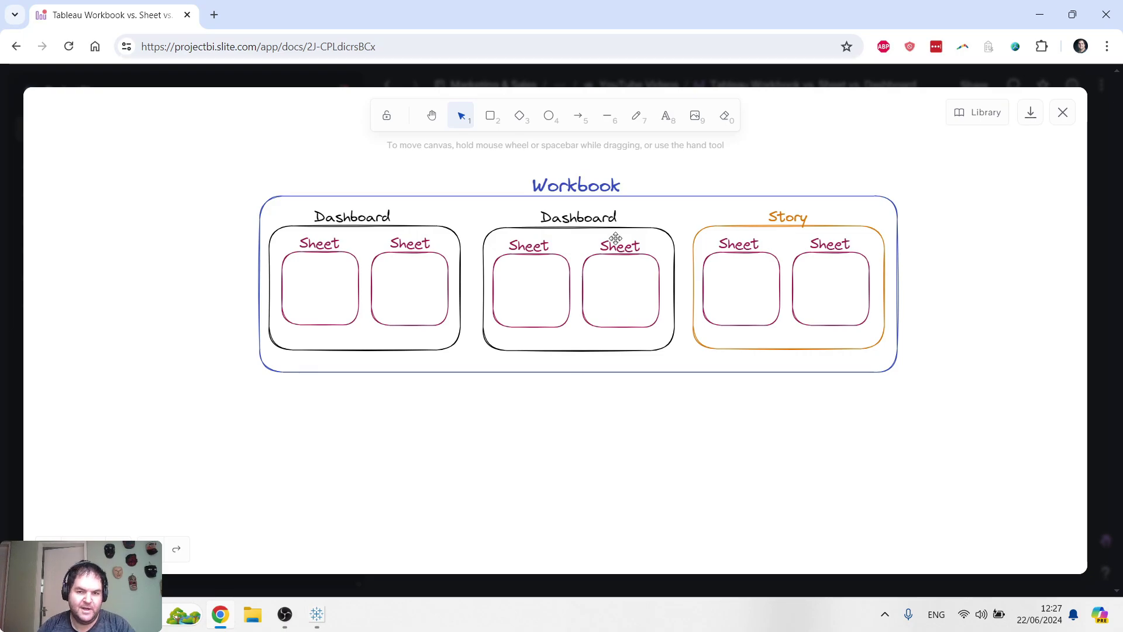
# Select and deselect the Workbook title and Dashboard labels in the concept diagram.
pyautogui.click(609, 192)
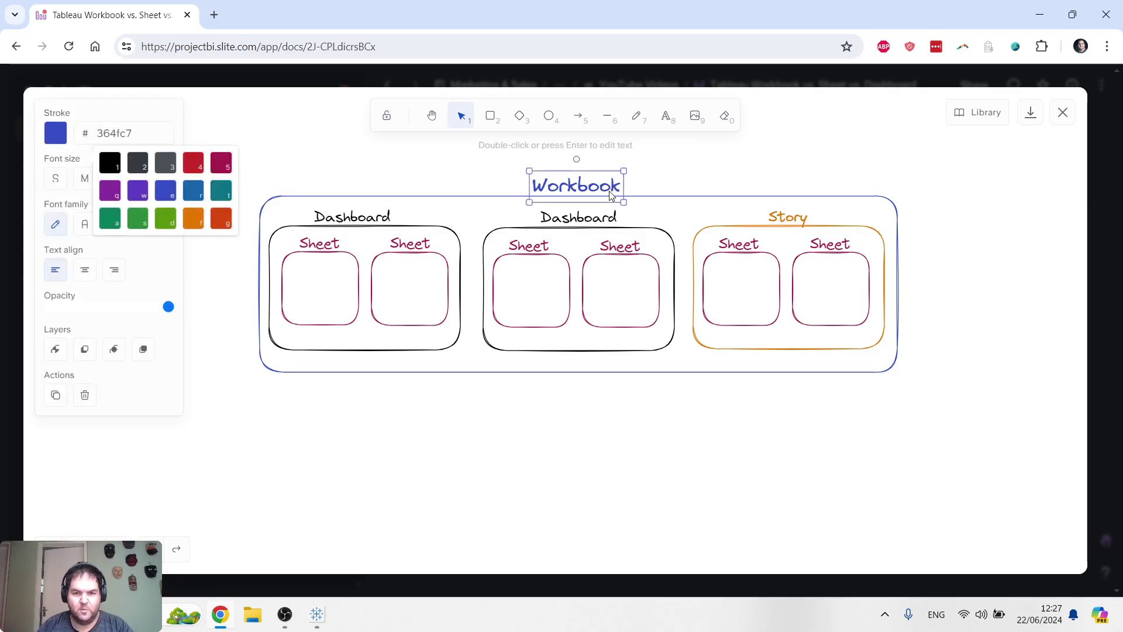
pyautogui.click(596, 462)
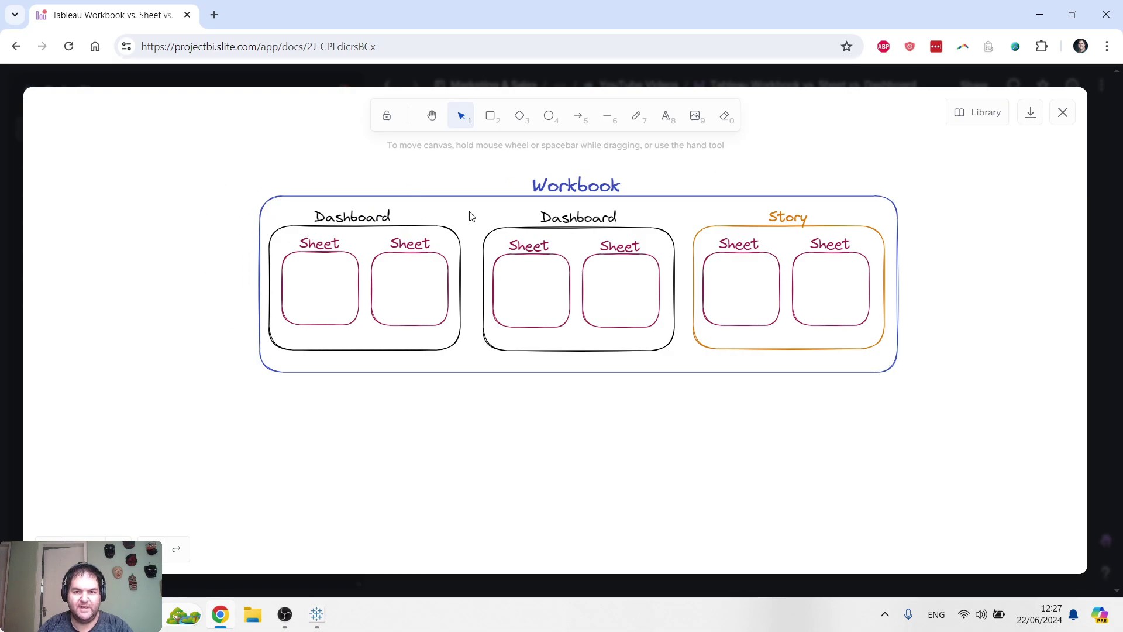
pyautogui.click(617, 194)
pyautogui.click(615, 434)
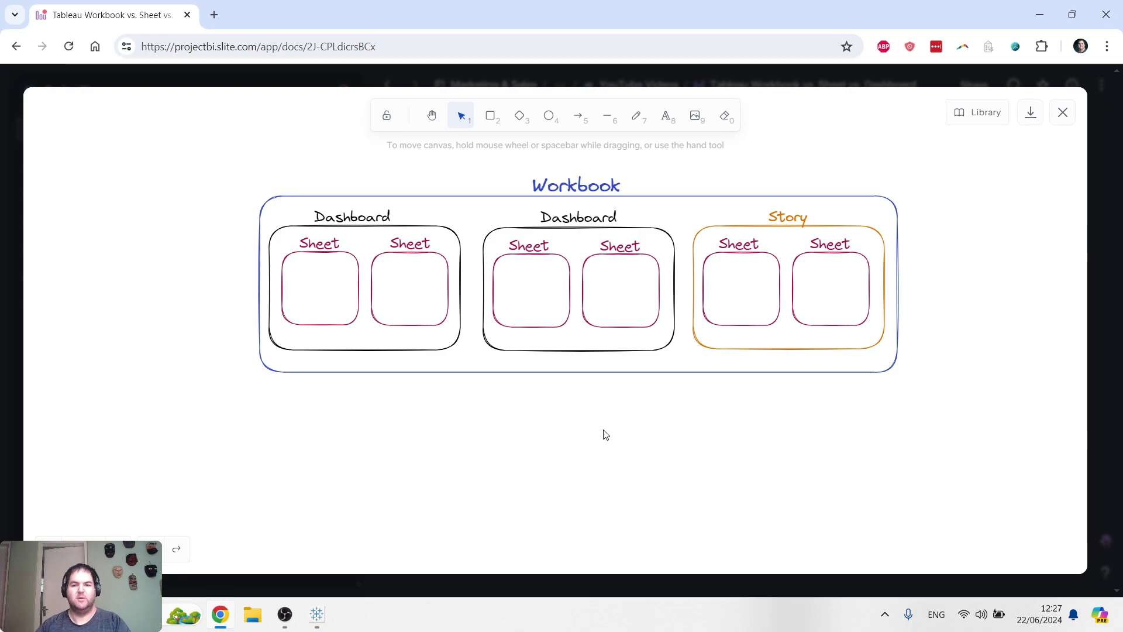
pyautogui.moveTo(684, 212); pyautogui.dragTo(290, 356)
pyautogui.click(423, 428)
pyautogui.click(351, 217)
pyautogui.click(617, 220)
# Inspect the Story, Workbook and Sheet labels, then connect Tableau to Sample - Superstore.
pyautogui.click(825, 407)
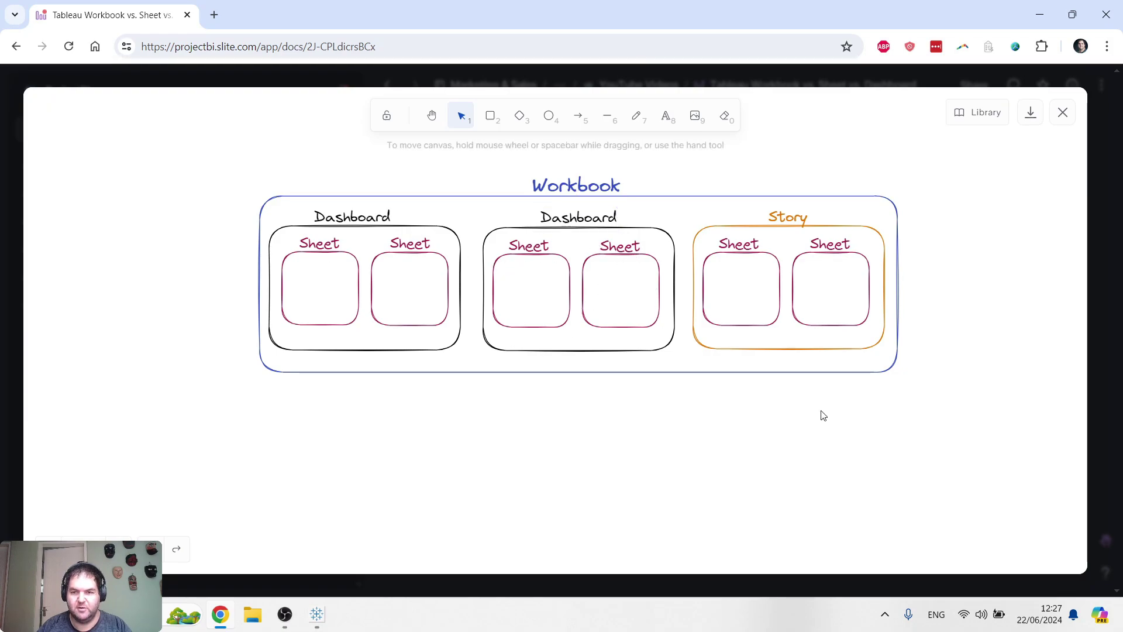
pyautogui.click(815, 227)
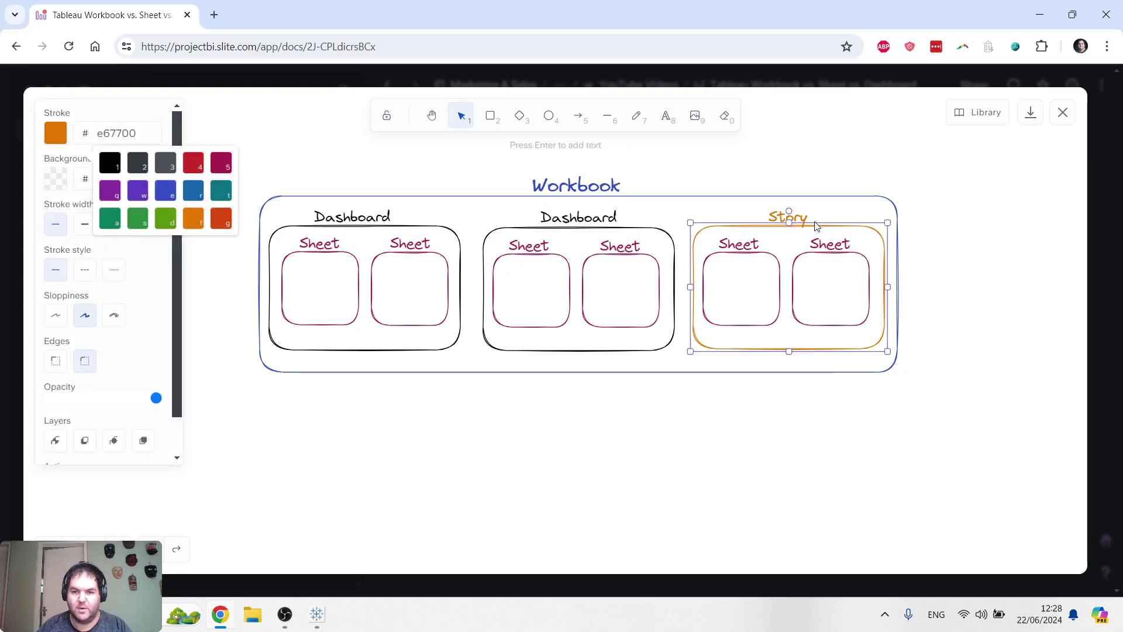
pyautogui.click(689, 467)
pyautogui.click(581, 185)
pyautogui.click(594, 458)
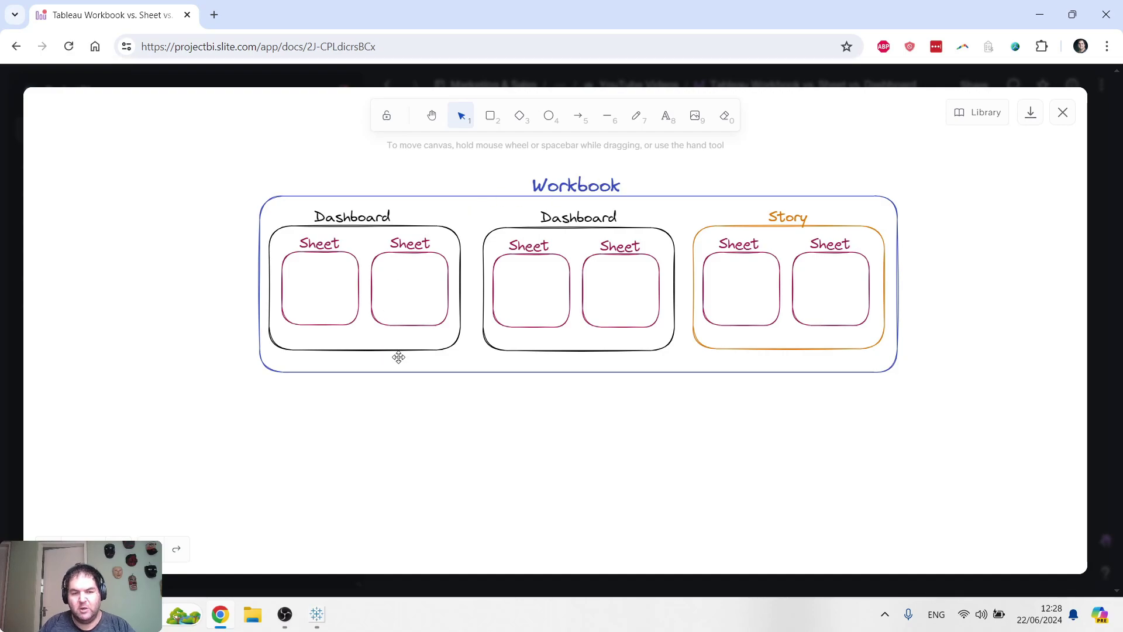
pyautogui.click(418, 253)
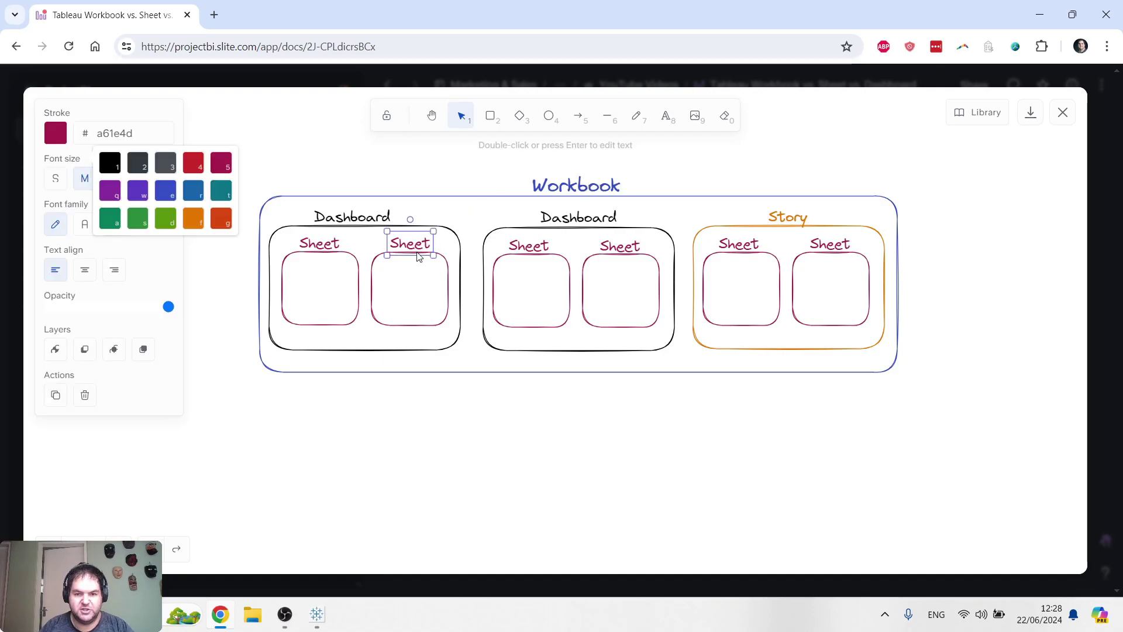
pyautogui.click(407, 282)
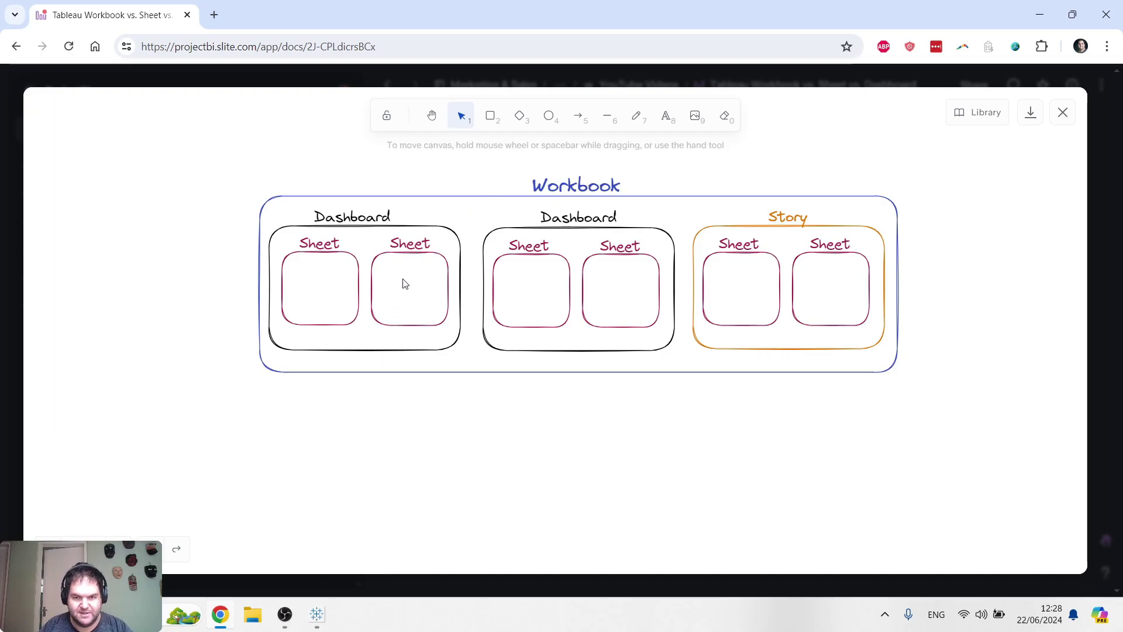
pyautogui.click(316, 614)
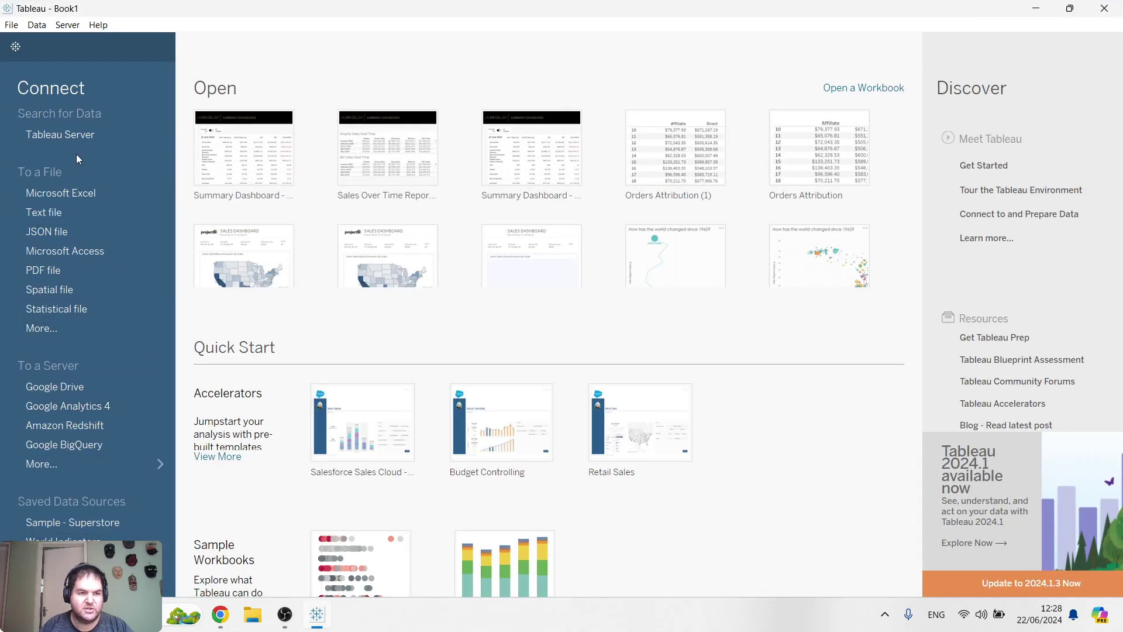
pyautogui.click(68, 528)
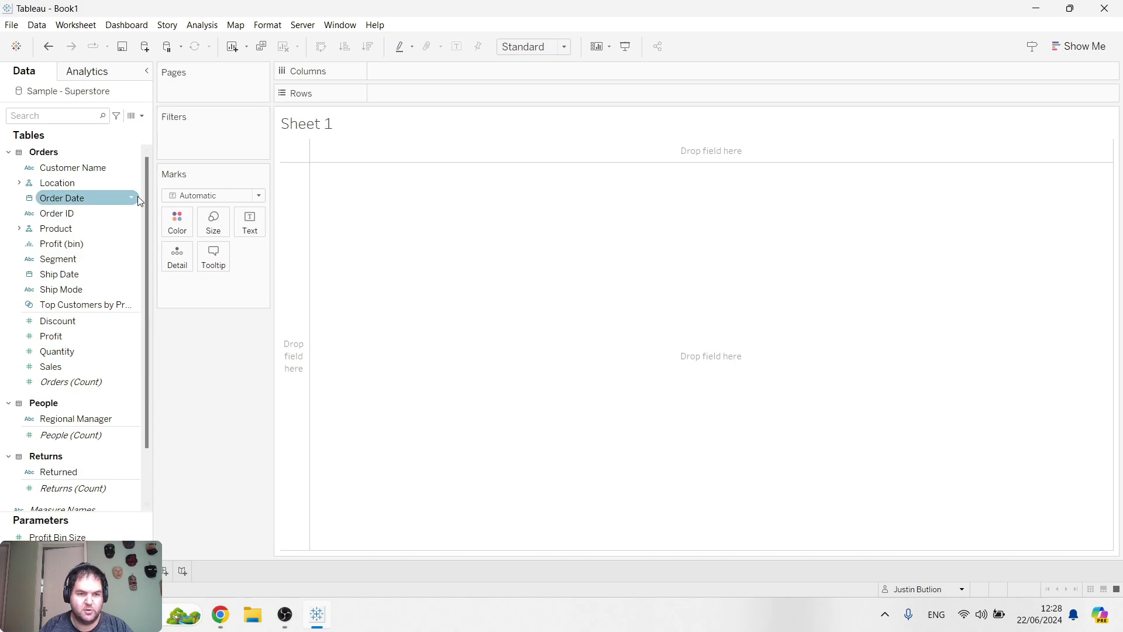
# Place total Sales (2,326,534) in Sheet 1's view and hide the Sheet 1 title.
pyautogui.moveTo(146, 215); pyautogui.dragTo(147, 320)
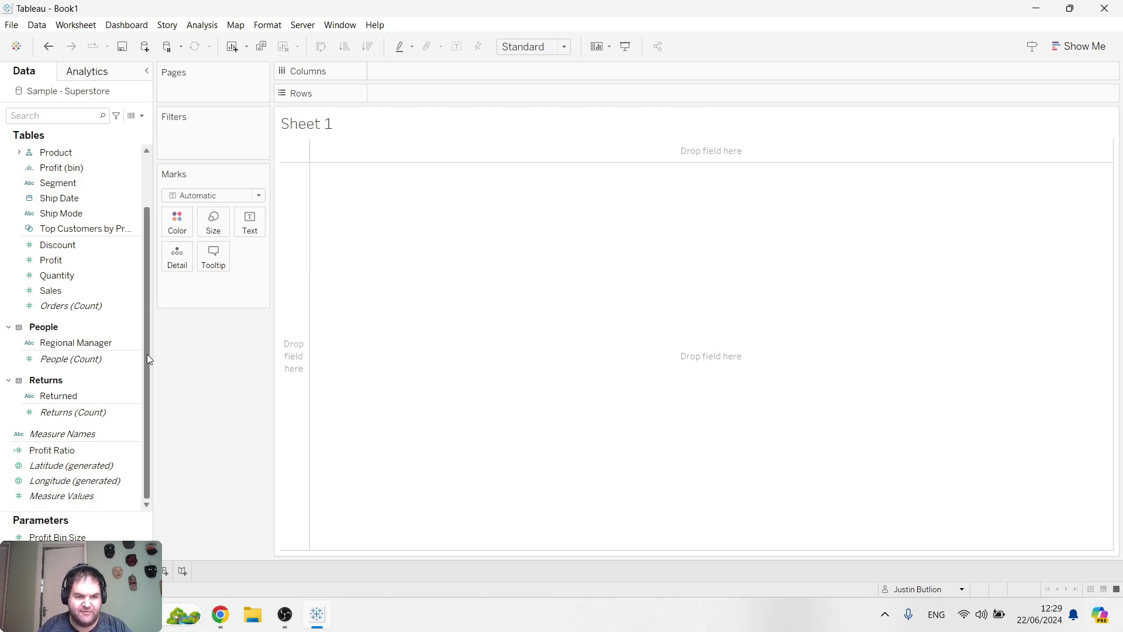
pyautogui.moveTo(148, 376); pyautogui.dragTo(198, 437)
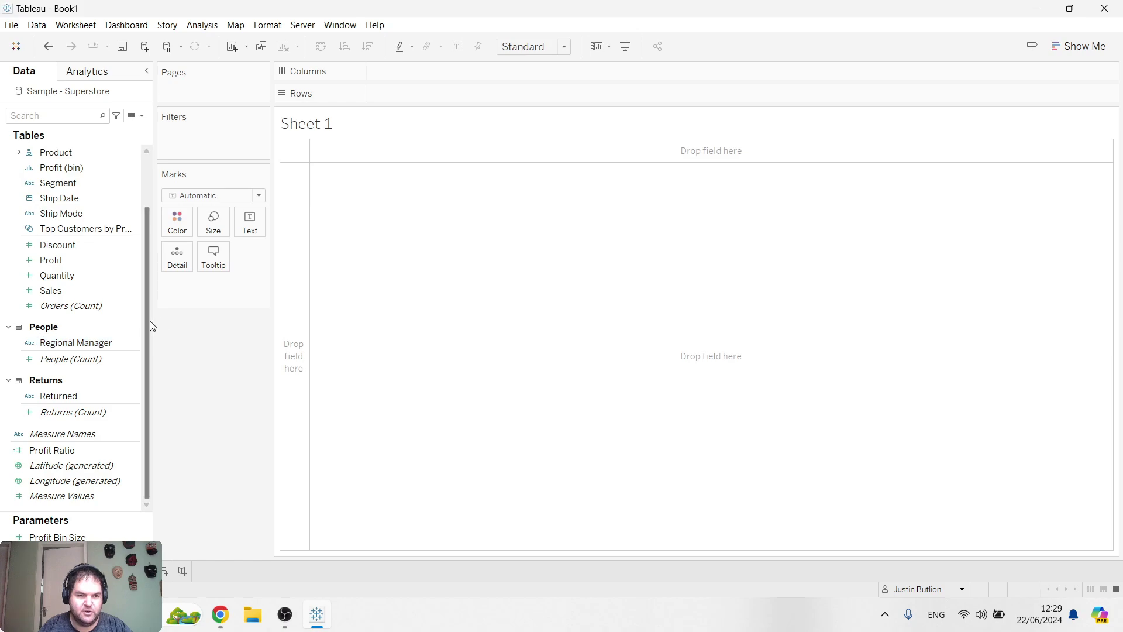
pyautogui.moveTo(59, 290); pyautogui.dragTo(592, 276)
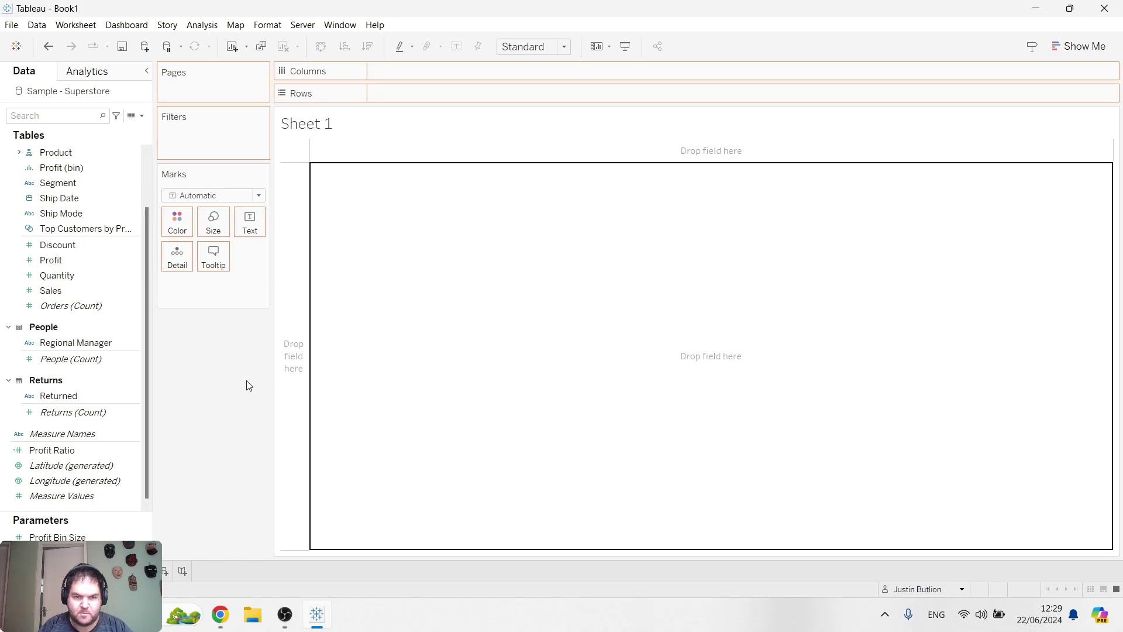
pyautogui.rightClick(325, 125)
pyautogui.click(363, 161)
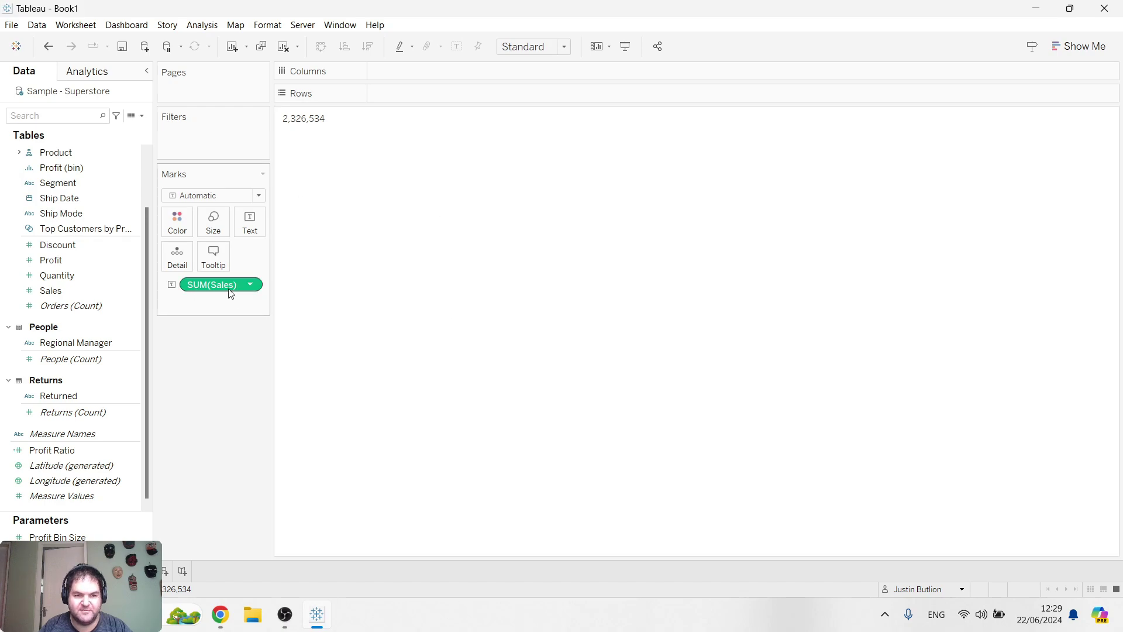
# Format SUM(Sales) as Currency (Custom), replacing the R prefix with $ to show $2,326,534.35.
pyautogui.click(248, 287)
pyautogui.click(289, 333)
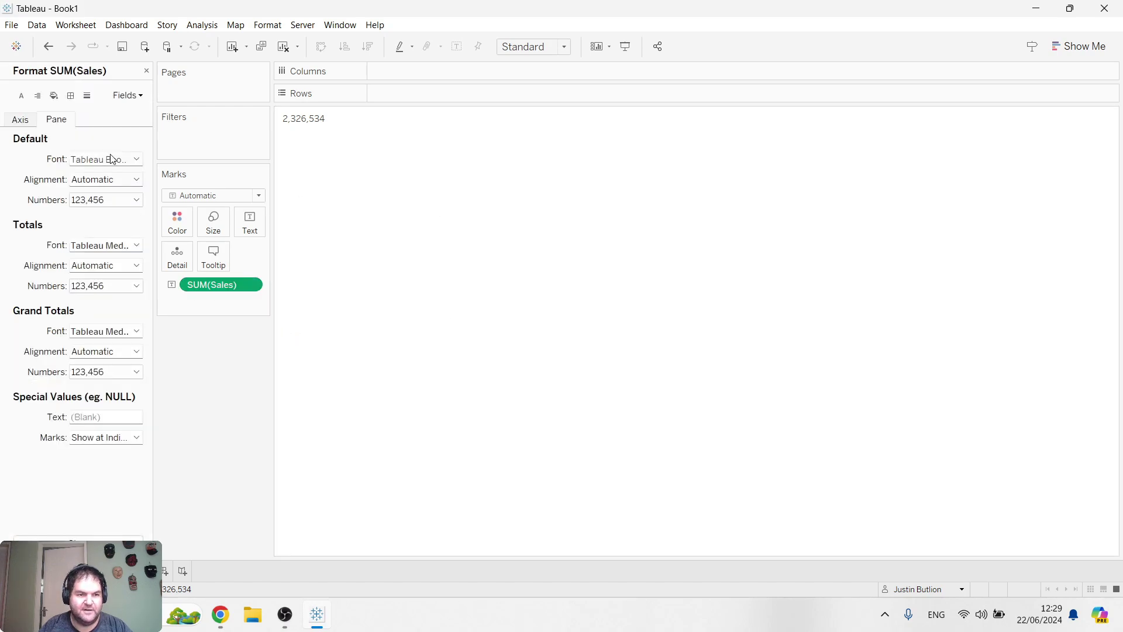
pyautogui.click(113, 202)
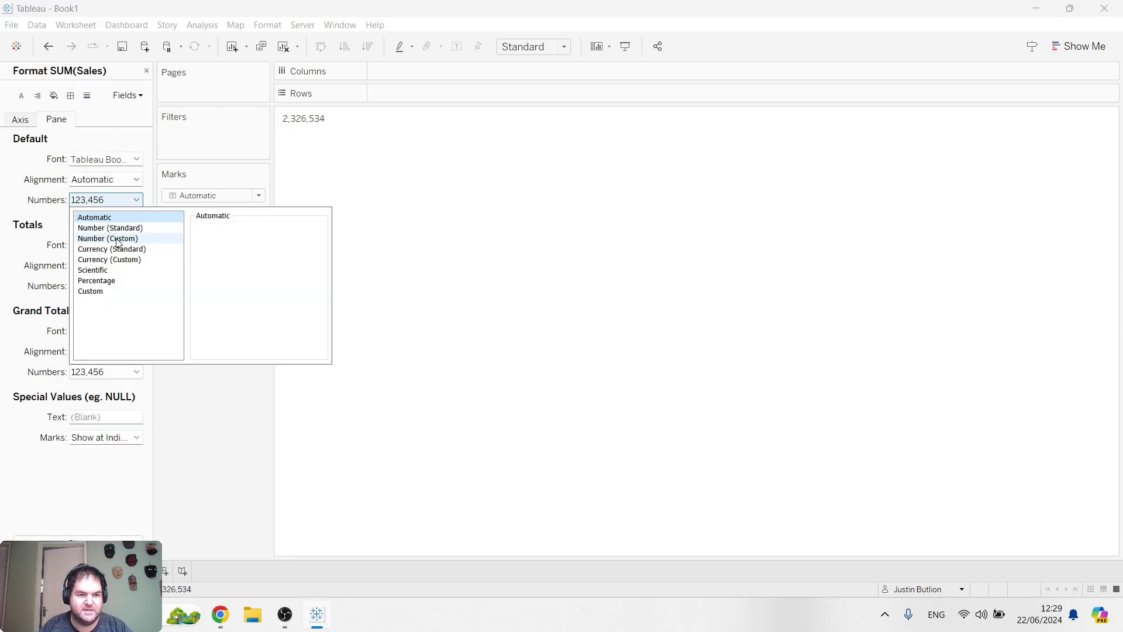
pyautogui.click(138, 260)
pyautogui.press('BackSpace')
pyautogui.write('$')
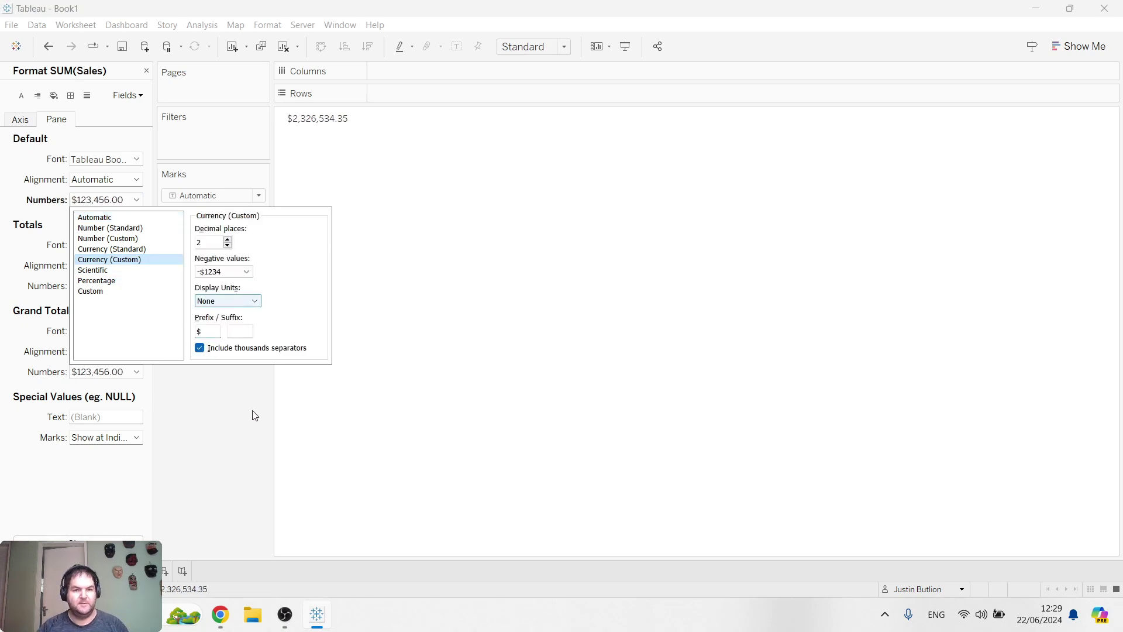
pyautogui.click(234, 442)
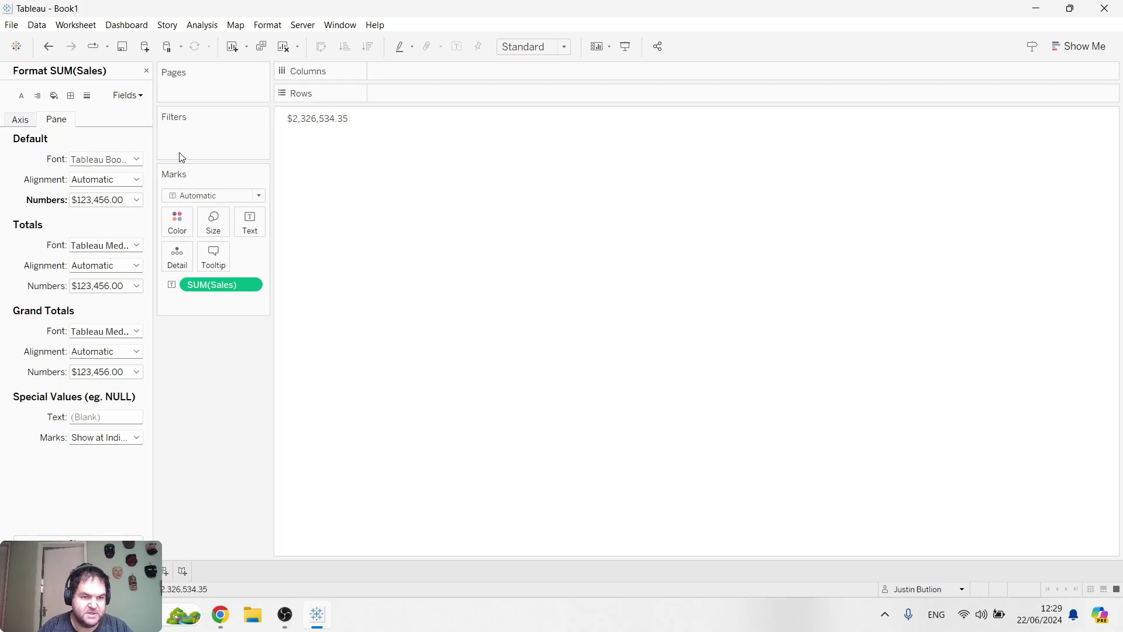
pyautogui.click(148, 69)
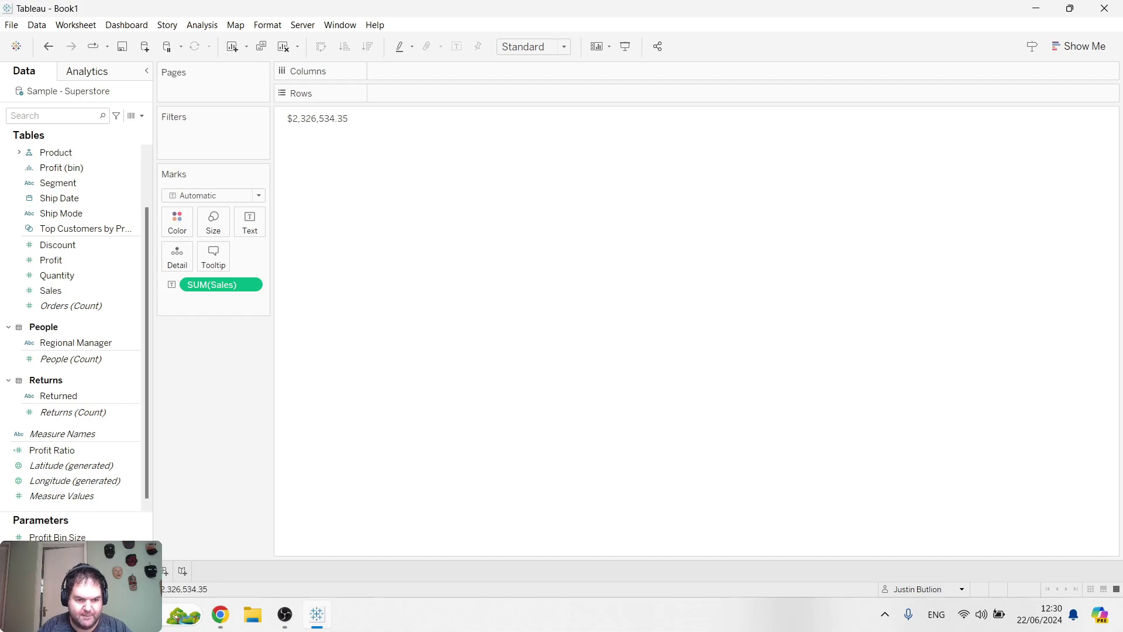
# Create the blank Sheet 2 worksheet, briefly placing and then removing Discount.
pyautogui.click(146, 570)
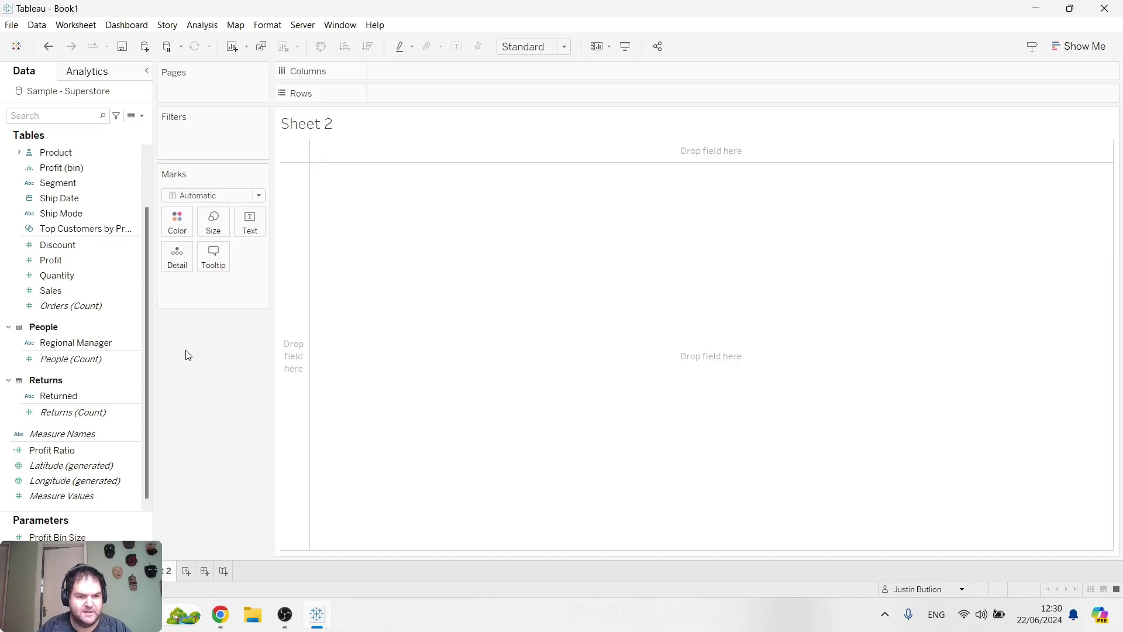
pyautogui.doubleClick(50, 290)
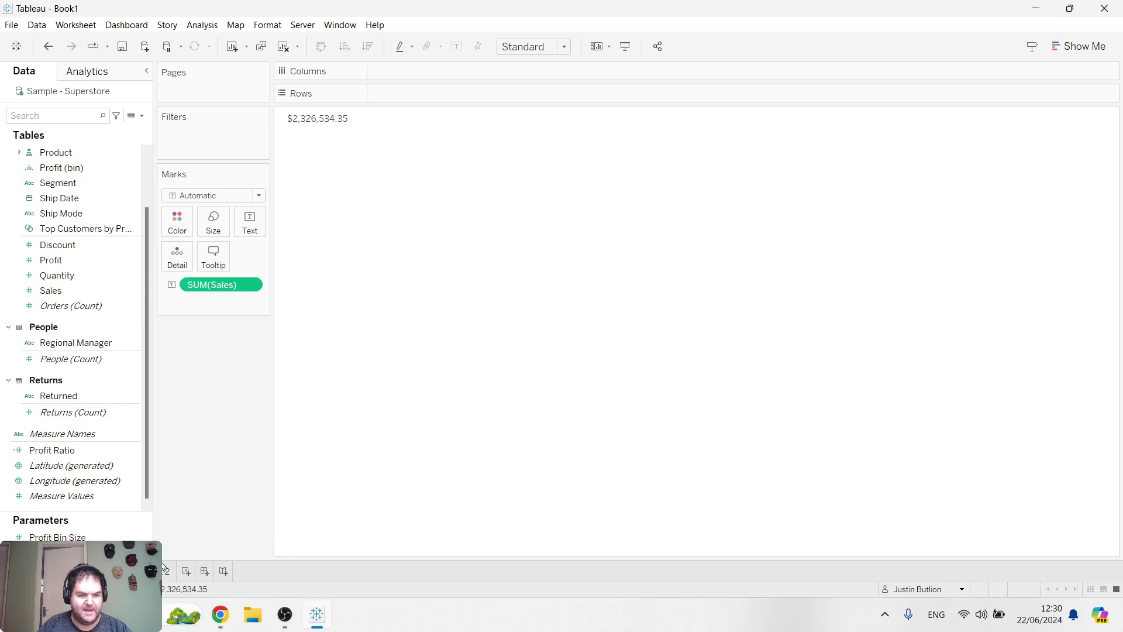
pyautogui.moveTo(163, 568)
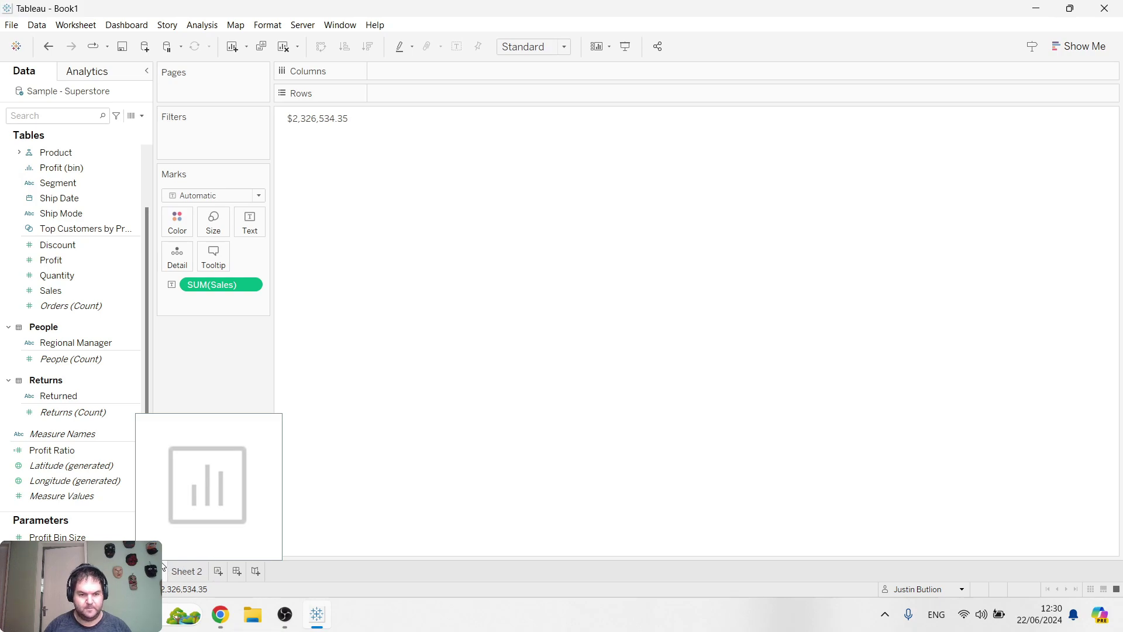
pyautogui.click(181, 571)
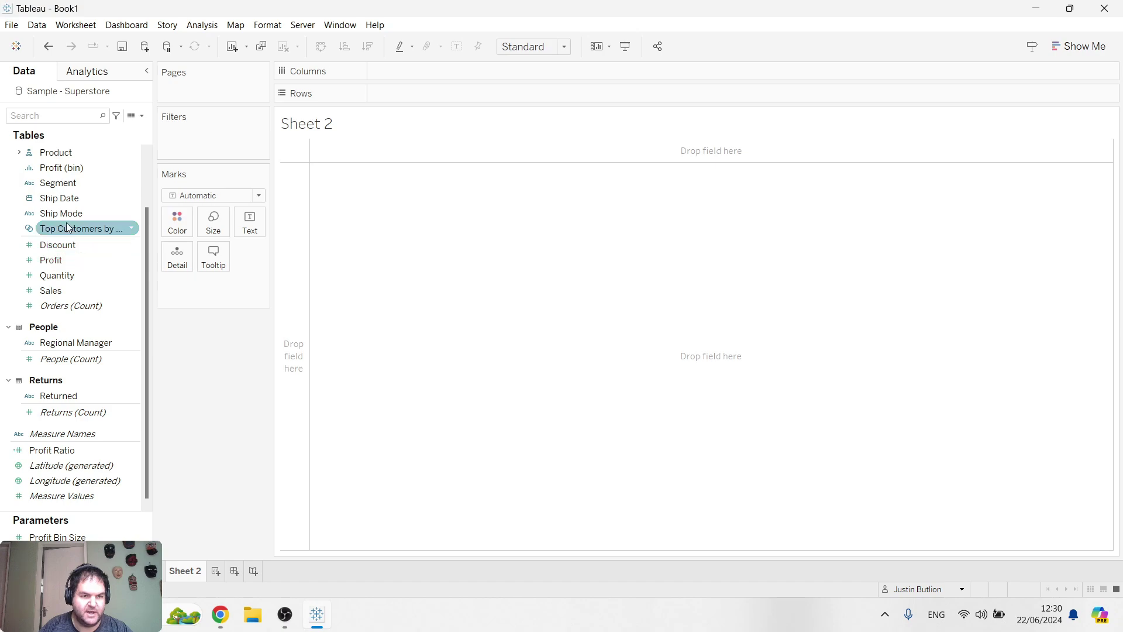
pyautogui.scroll(1, 90, 303)
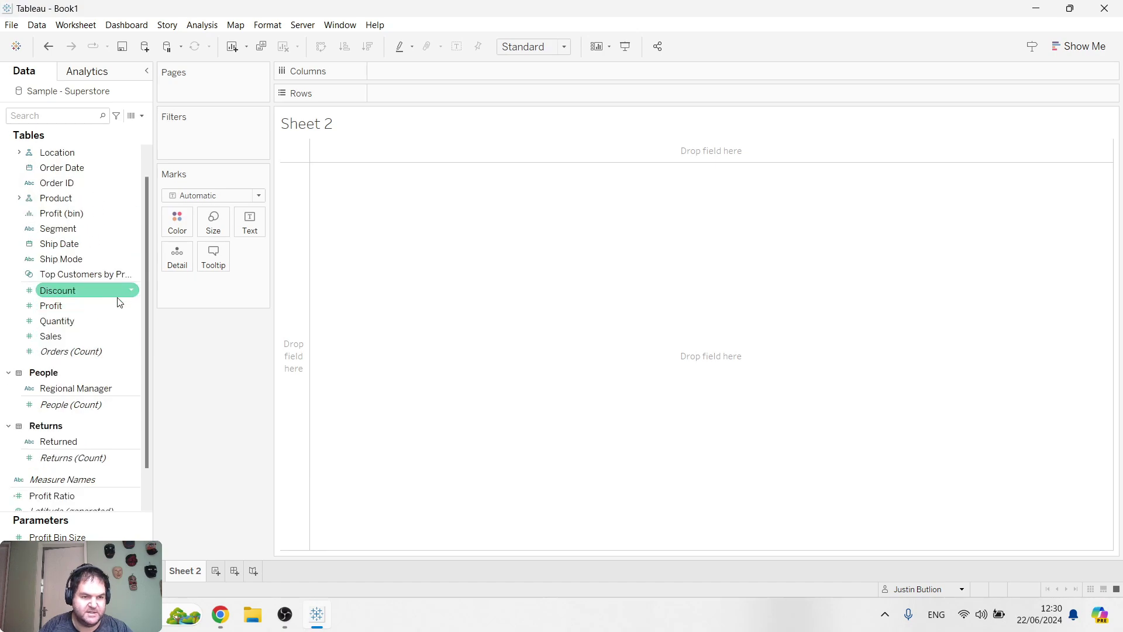
pyautogui.moveTo(64, 290); pyautogui.dragTo(532, 275)
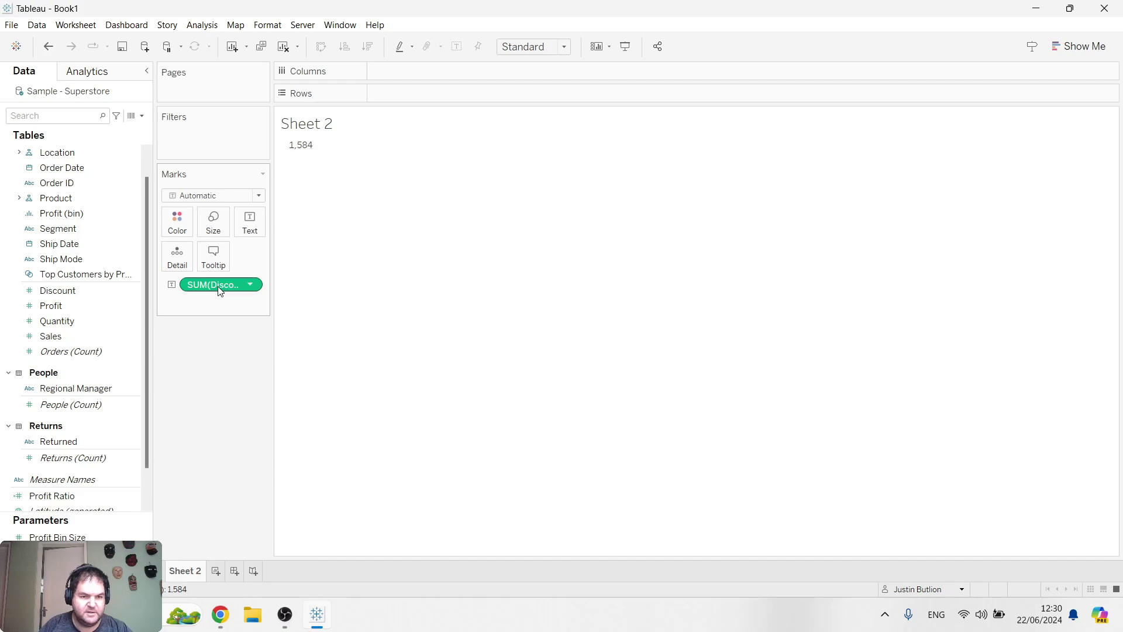
pyautogui.moveTo(222, 293); pyautogui.dragTo(561, 201)
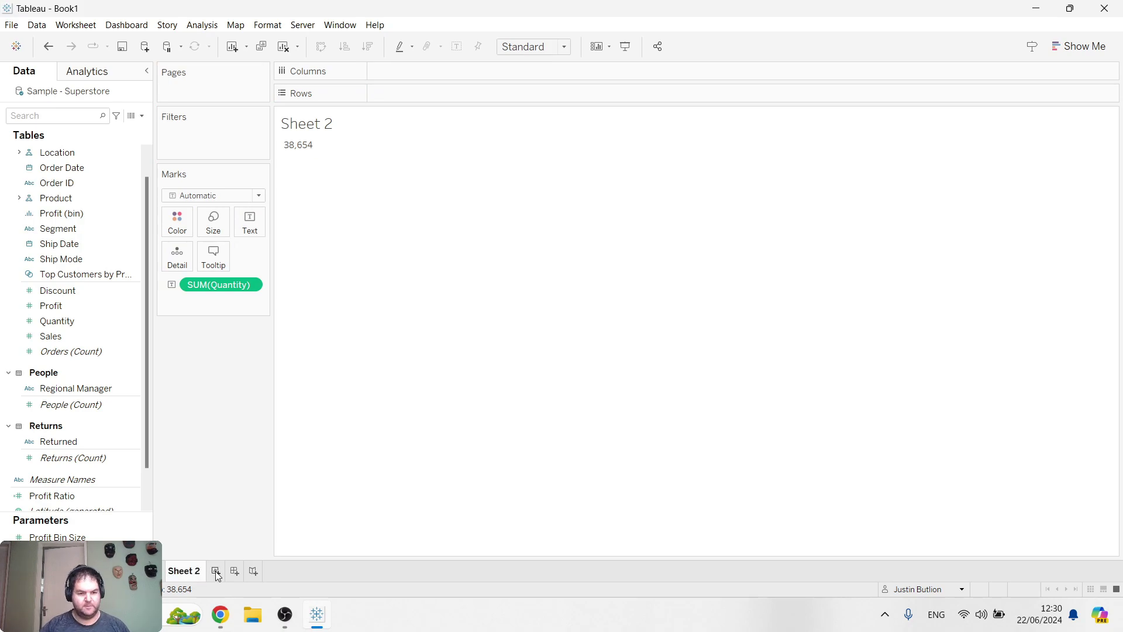
# Rename the new sheet to 'Sheet 2 - Quantity' and check it against the Sales sheet.
pyautogui.write('QUn')
pyautogui.press('BackSpace')
pyautogui.press('BackSpace')
pyautogui.write('uantity')
pyautogui.press('Return')
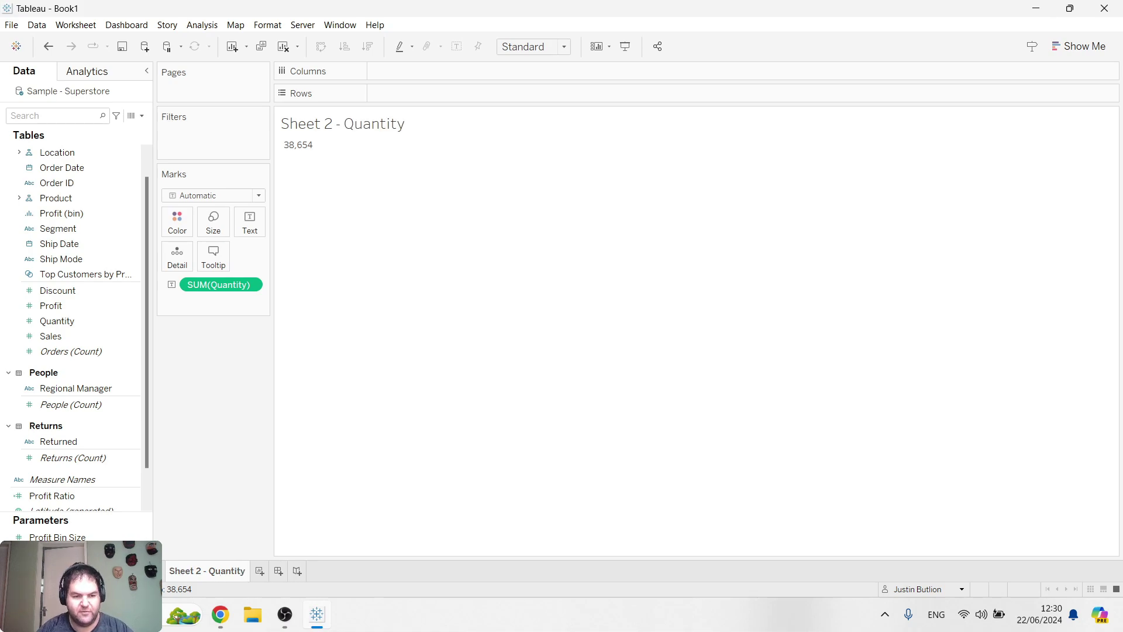
pyautogui.hotkey('ctrl', 'Tab')
pyautogui.hotkey('ctrl', 'Tab')
pyautogui.hotkey('ctrl', 'Tab')
pyautogui.hotkey('ctrl', 'Tab')
pyautogui.hotkey('ctrl', 'Tab')
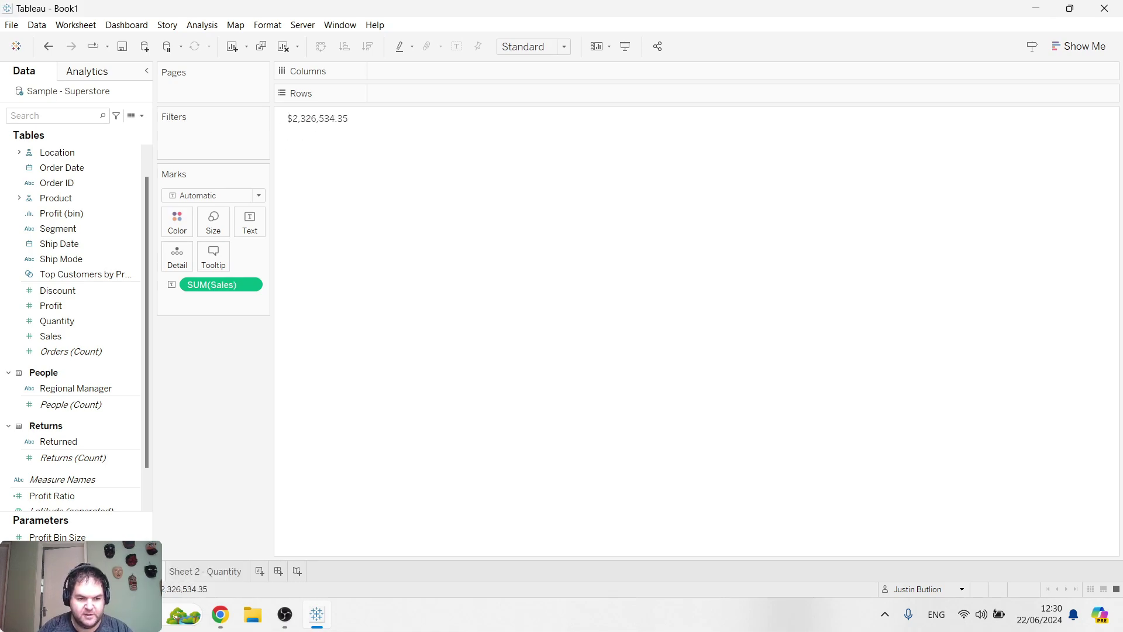
pyautogui.hotkey('ctrl', 'Tab')
pyautogui.hotkey('ctrl', 'Tab')
pyautogui.click(202, 572)
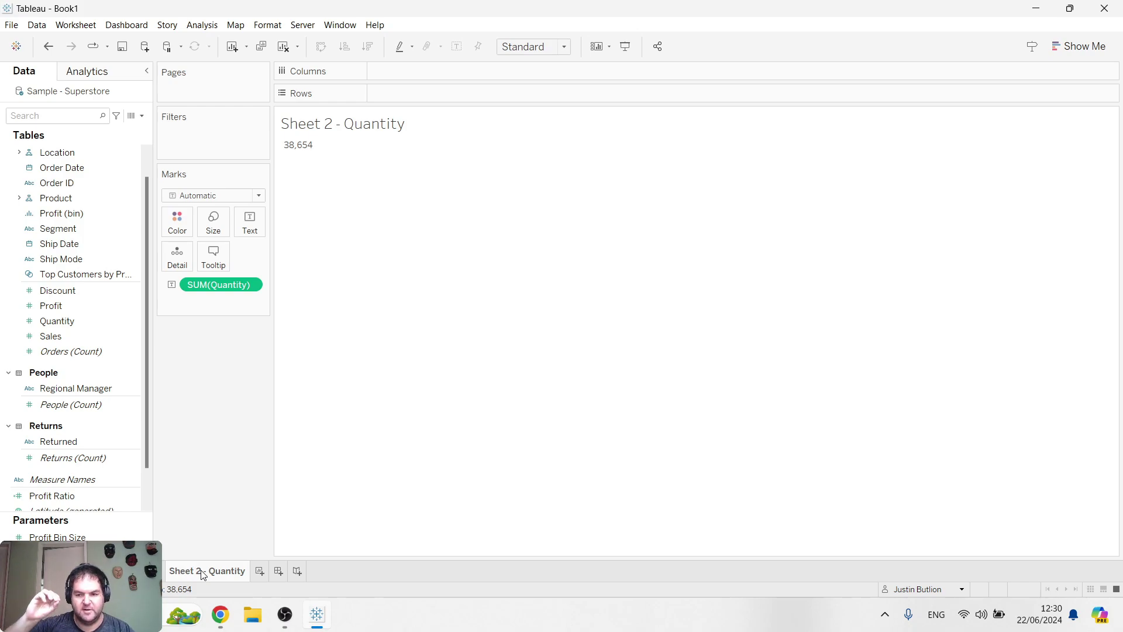
# Add Sheet 3 with an ad-hoc 'Product Type: Furniture' calculation shown as Text marks.
pyautogui.click(259, 572)
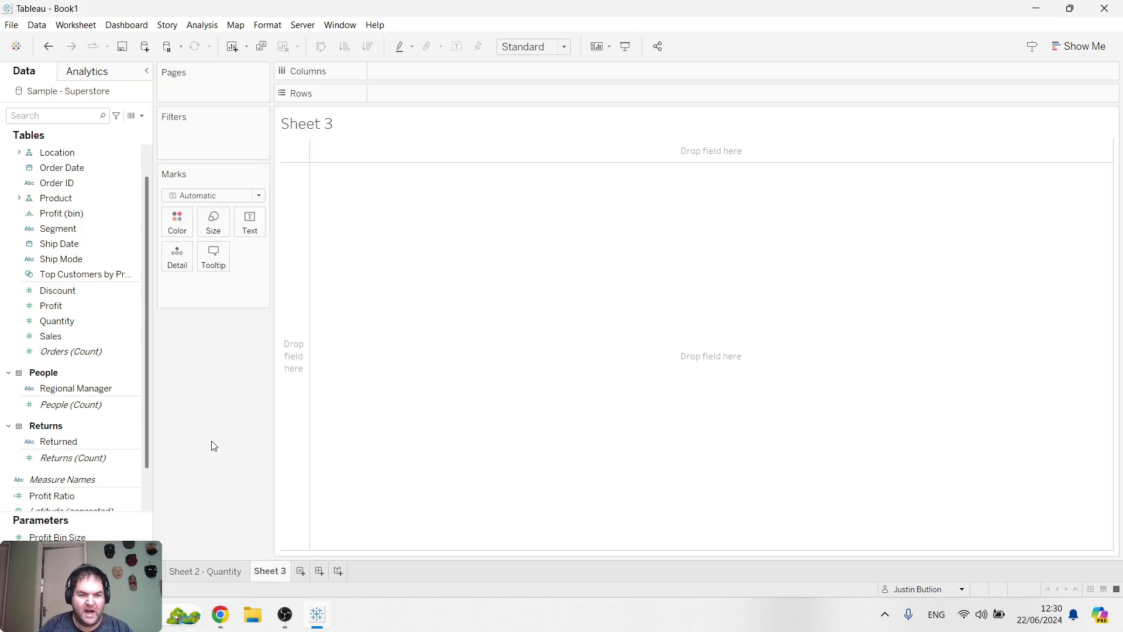
pyautogui.doubleClick(231, 303)
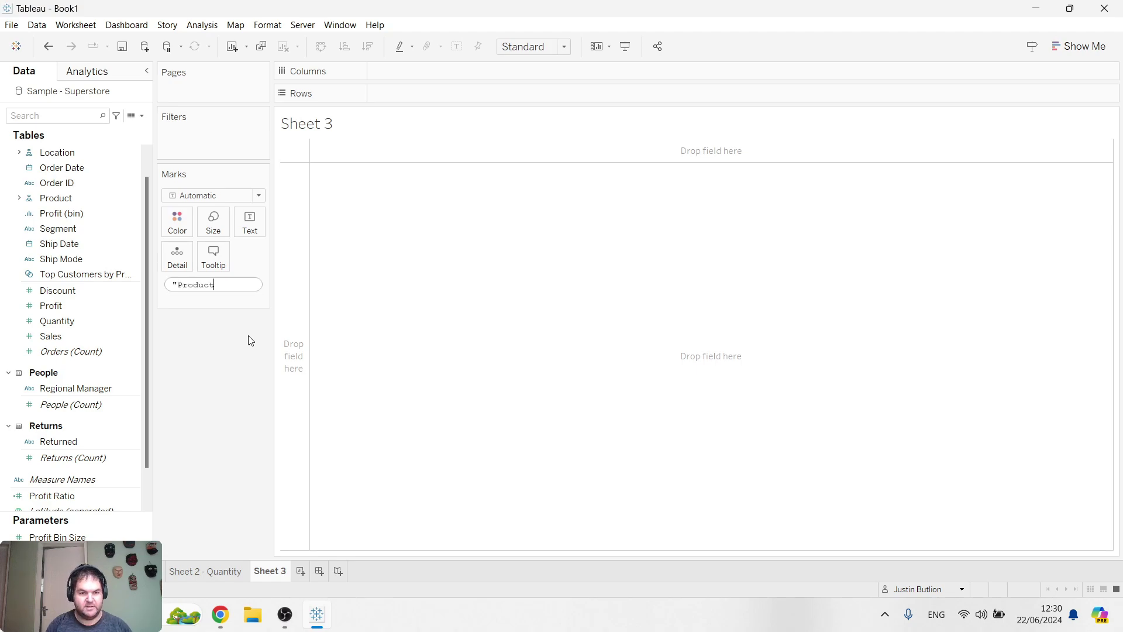
pyautogui.write('Furniture"')
pyautogui.press('Return')
pyautogui.click(259, 195)
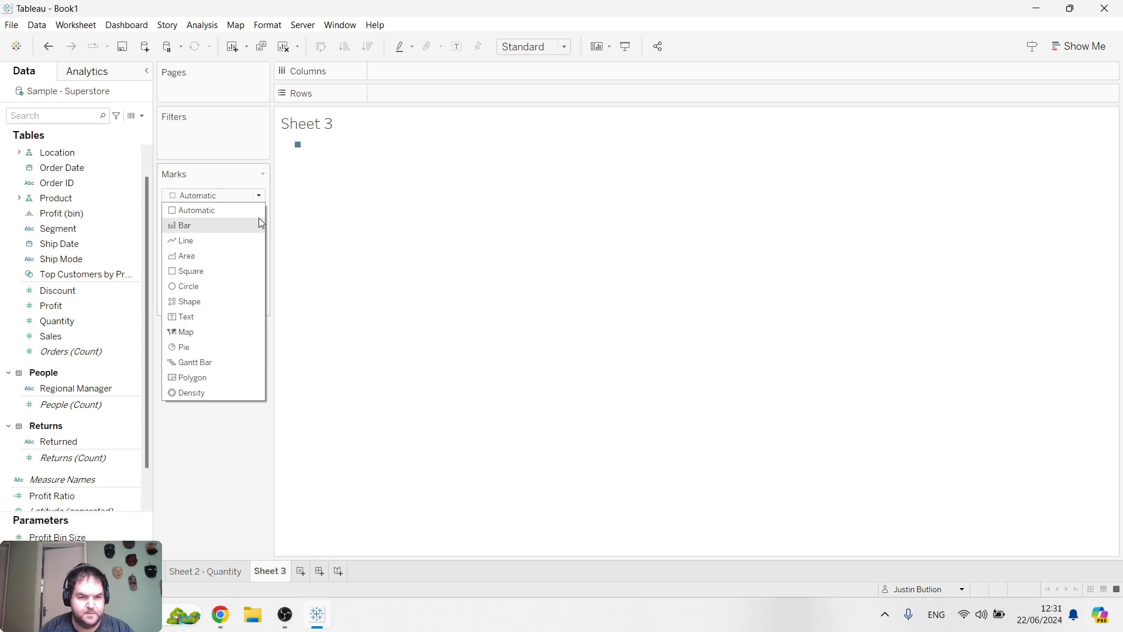
pyautogui.click(211, 316)
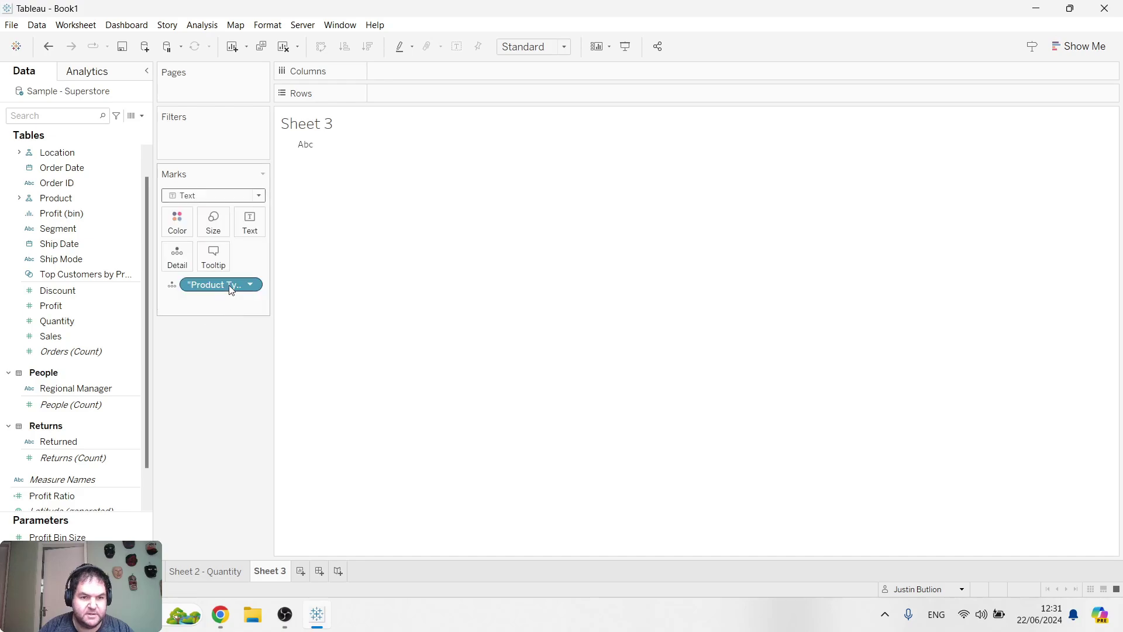
pyautogui.moveTo(210, 284); pyautogui.dragTo(250, 225)
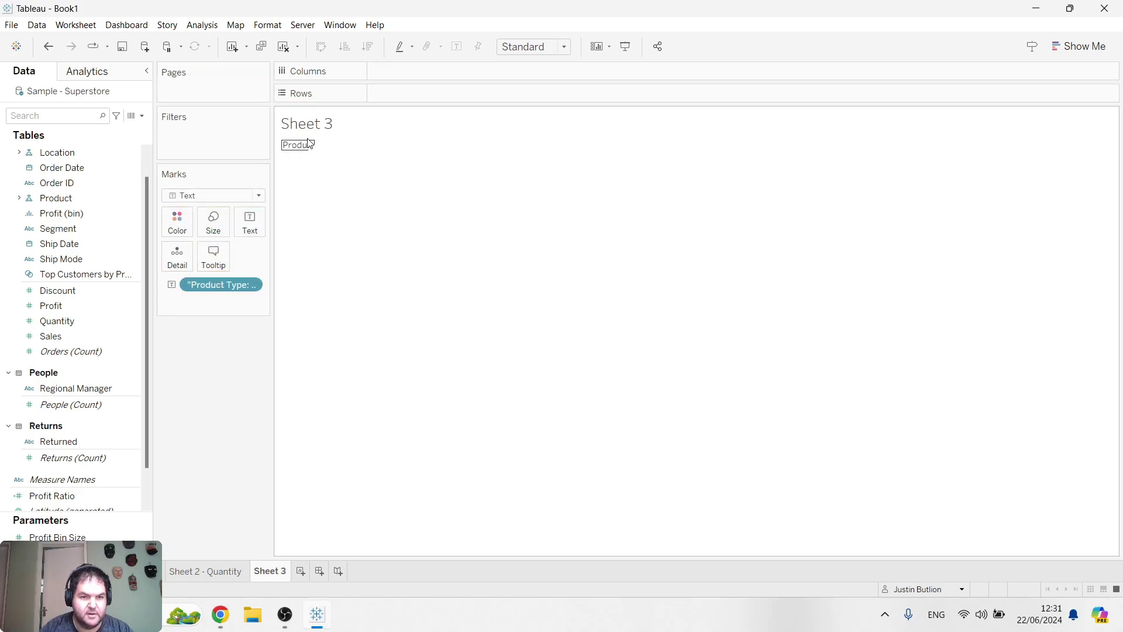
# Hide the sheet title and widen the column so the full text shows.
pyautogui.rightClick(328, 124)
pyautogui.click(374, 154)
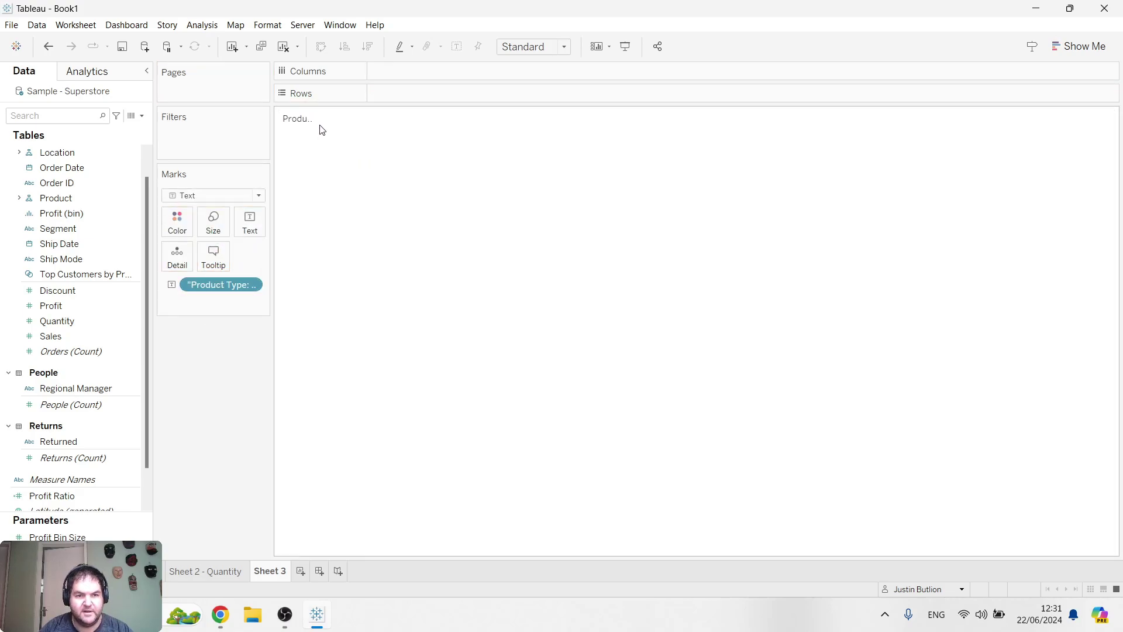
pyautogui.moveTo(316, 118); pyautogui.dragTo(347, 119)
pyautogui.moveTo(347, 124)
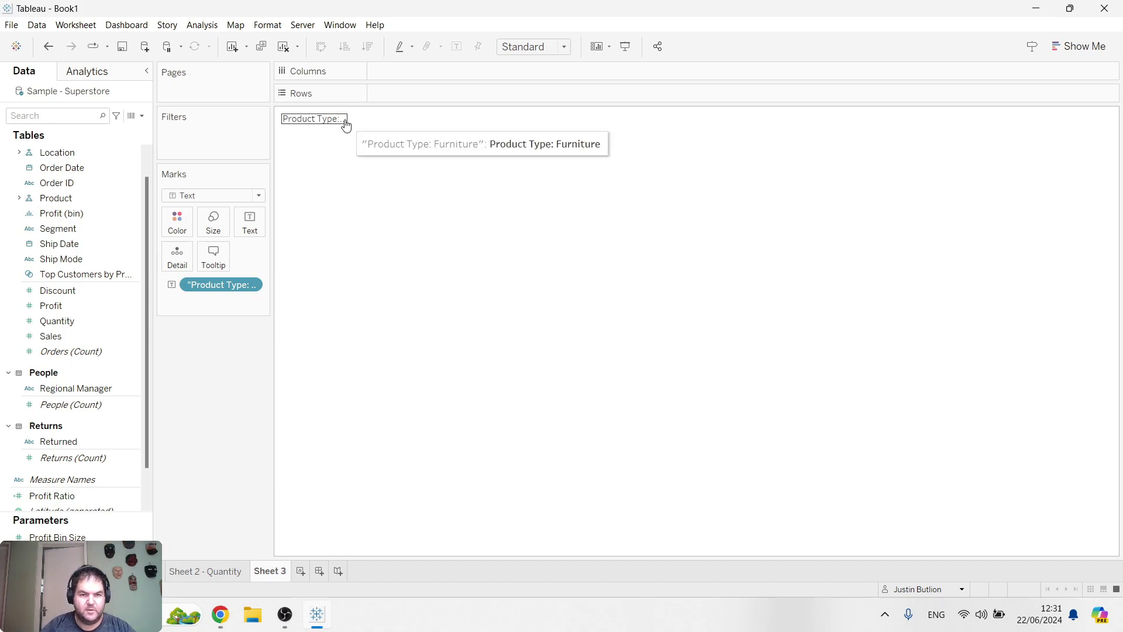
pyautogui.moveTo(347, 124); pyautogui.dragTo(396, 127)
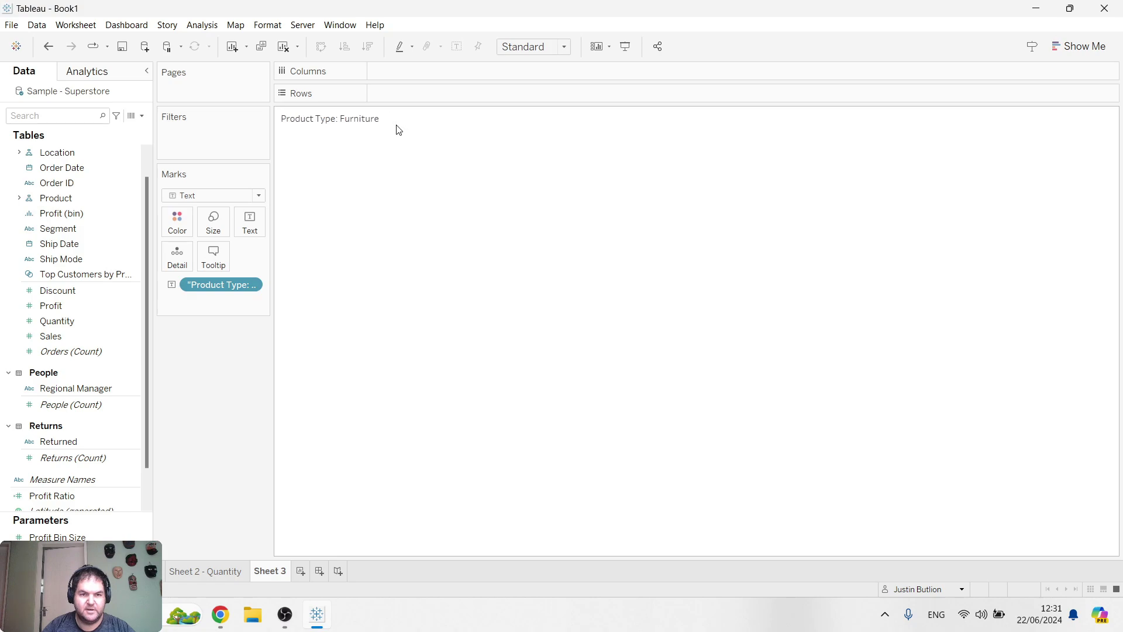
# Rename the tab to 'Sheet 3 - Product Type (text)'.
pyautogui.doubleClick(283, 572)
pyautogui.press('End')
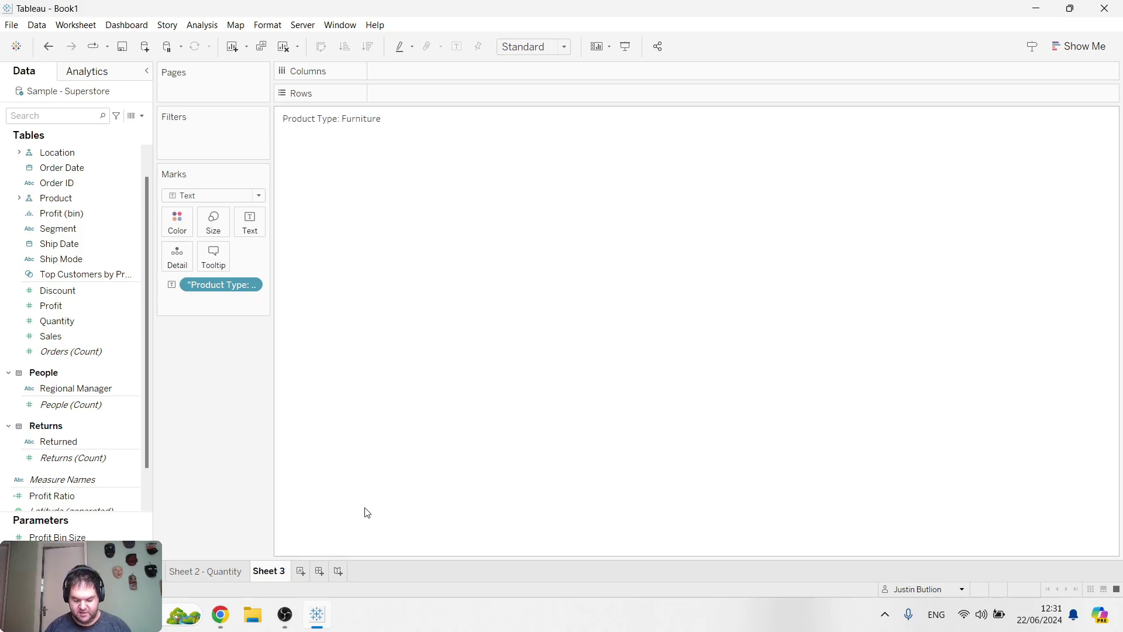
pyautogui.write('- ')
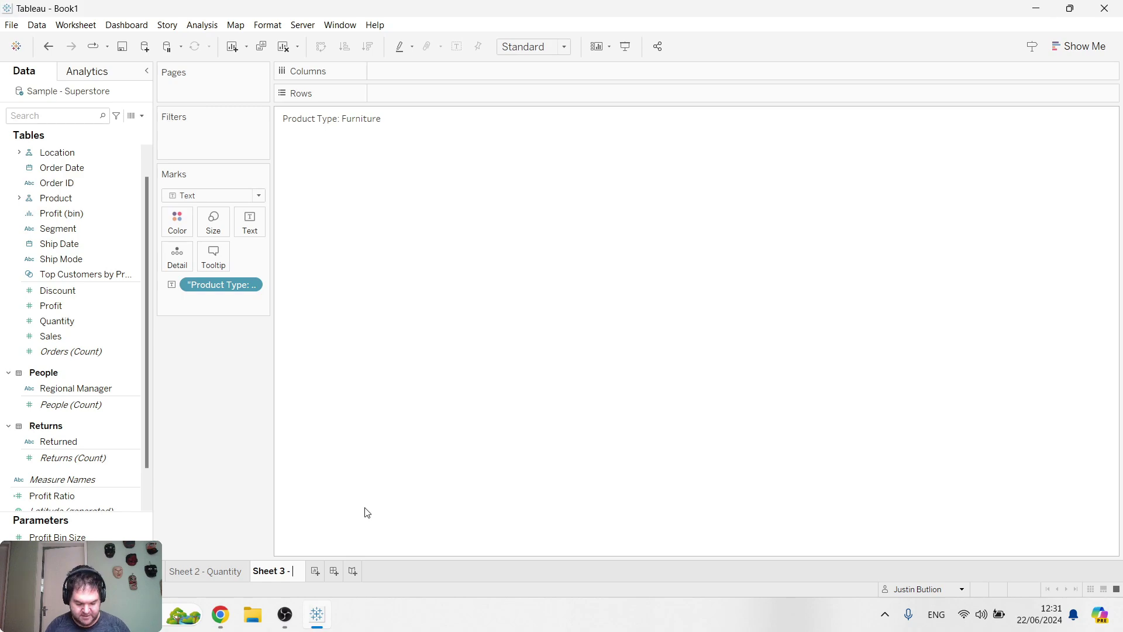
pyautogui.write('Product Type')
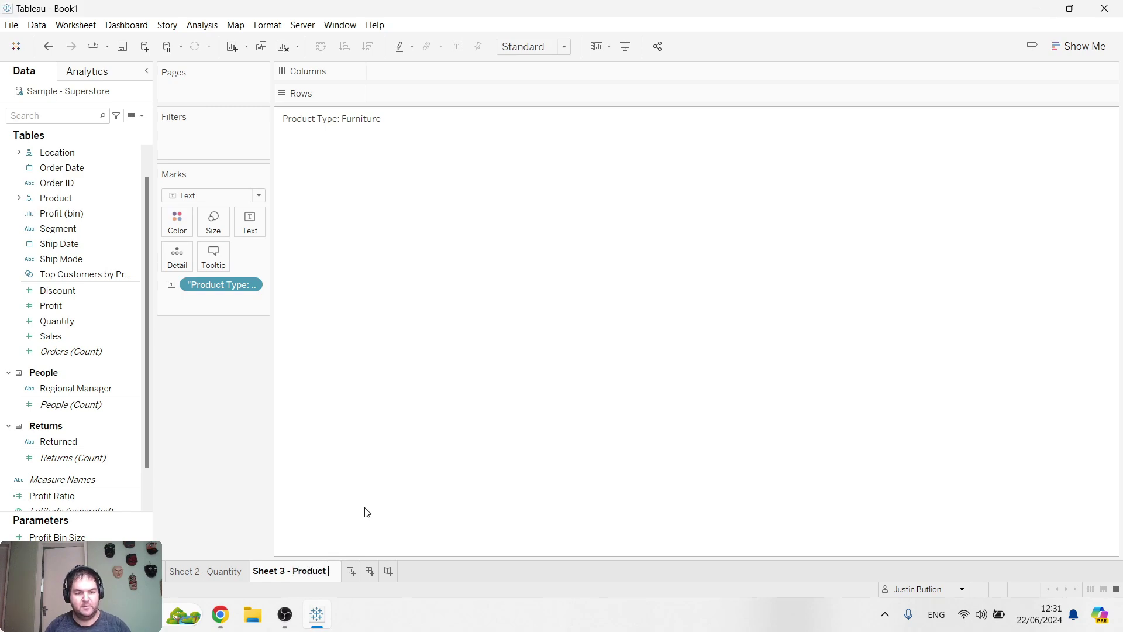
pyautogui.press('Return')
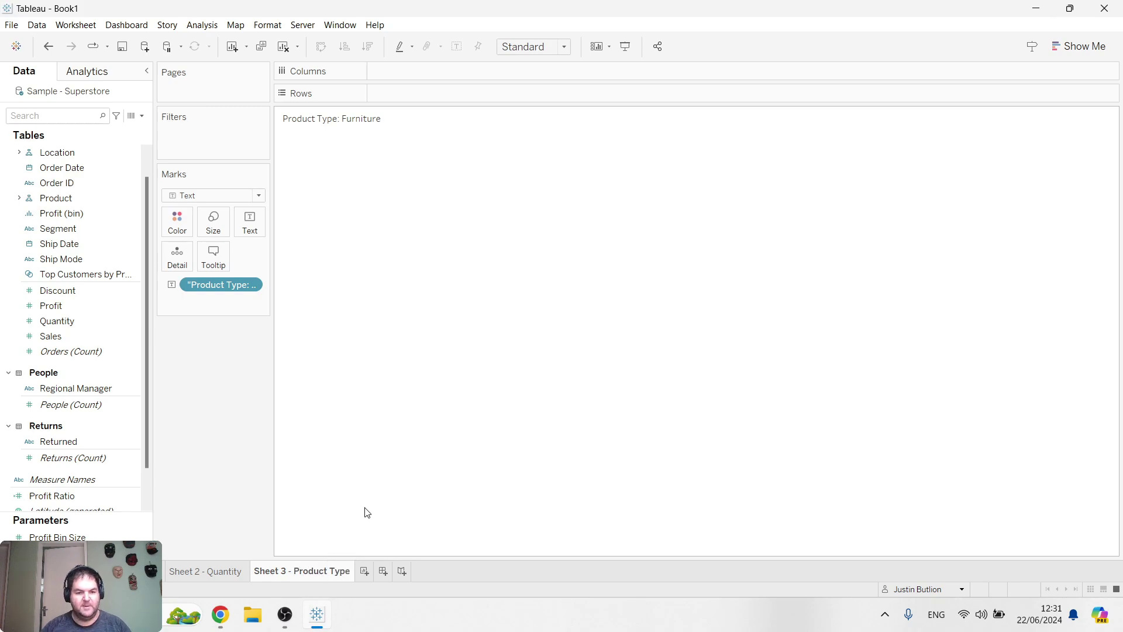
pyautogui.doubleClick(348, 572)
pyautogui.press('End')
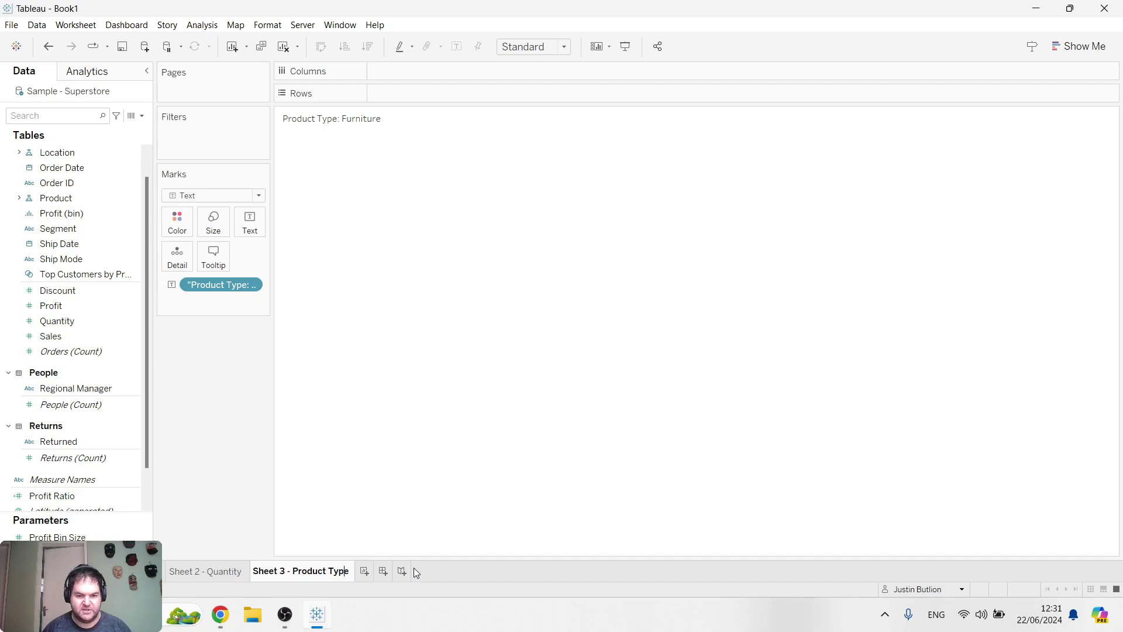
pyautogui.write('(tes')
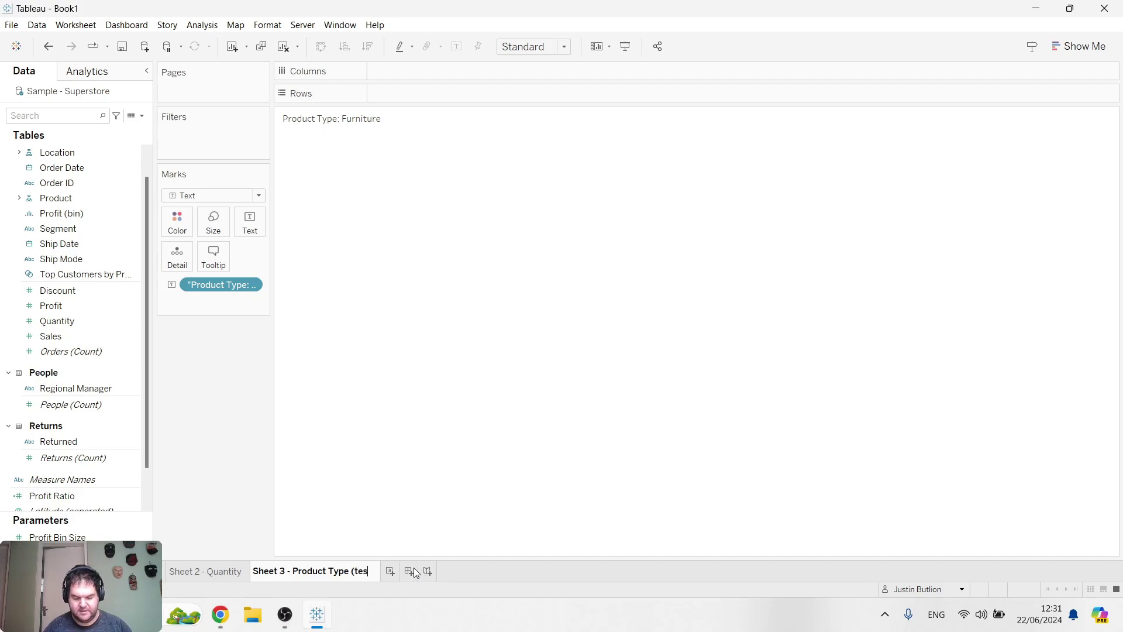
pyautogui.press('BackSpace')
pyautogui.write('xt)')
pyautogui.press('Return')
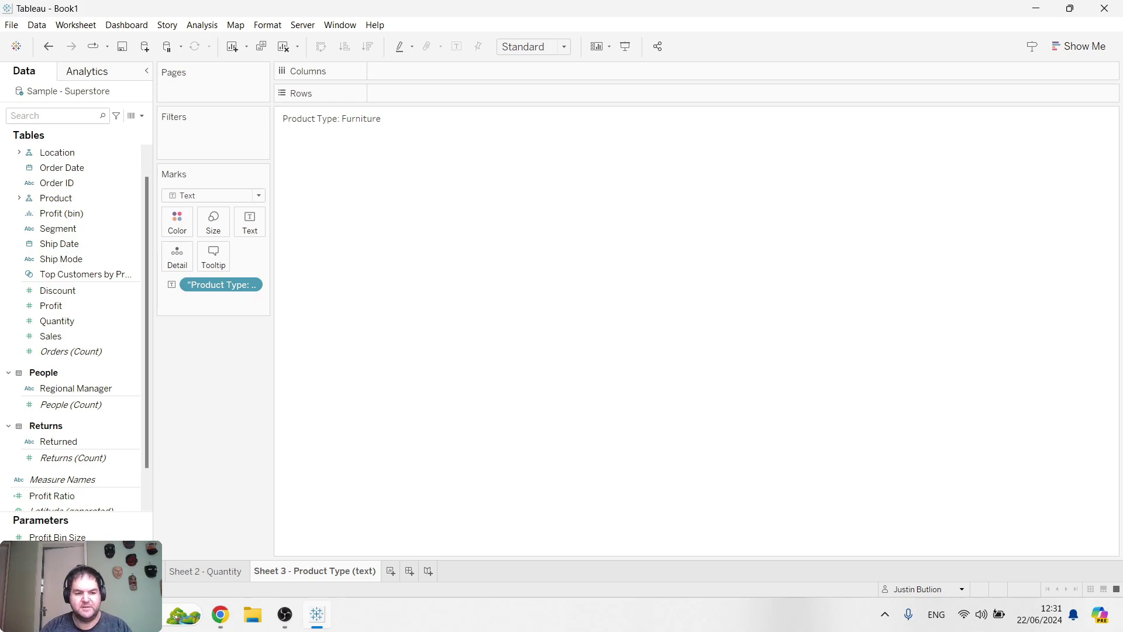
# Create the new Sheet 4 and try a blank-text ad-hoc calculation on its marks.
pyautogui.click(190, 571)
pyautogui.click(342, 570)
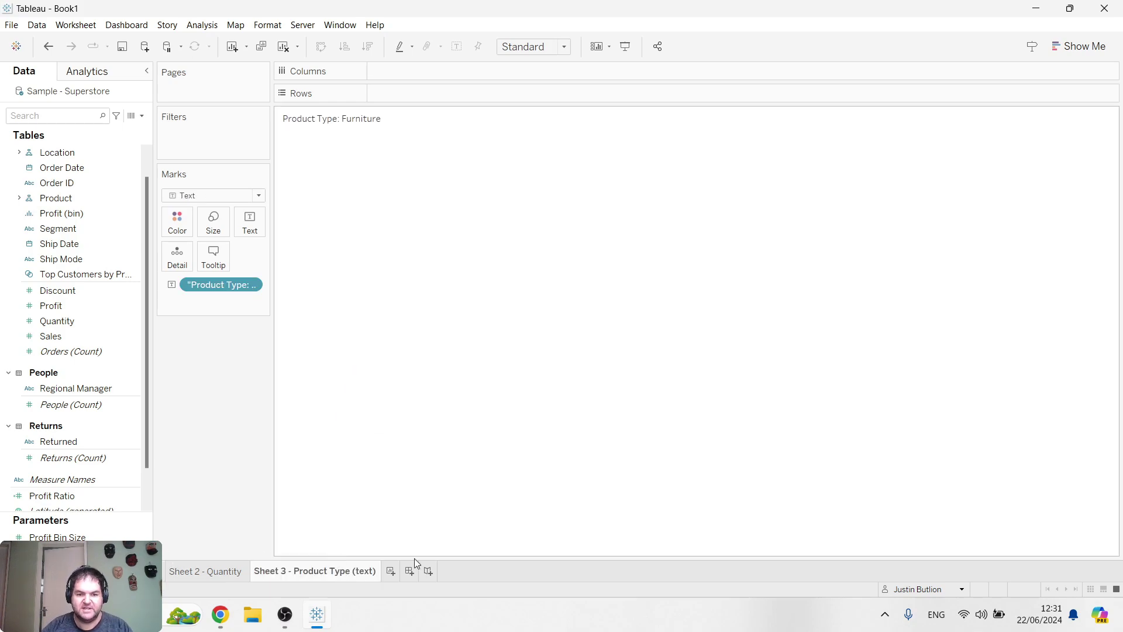
pyautogui.click(391, 572)
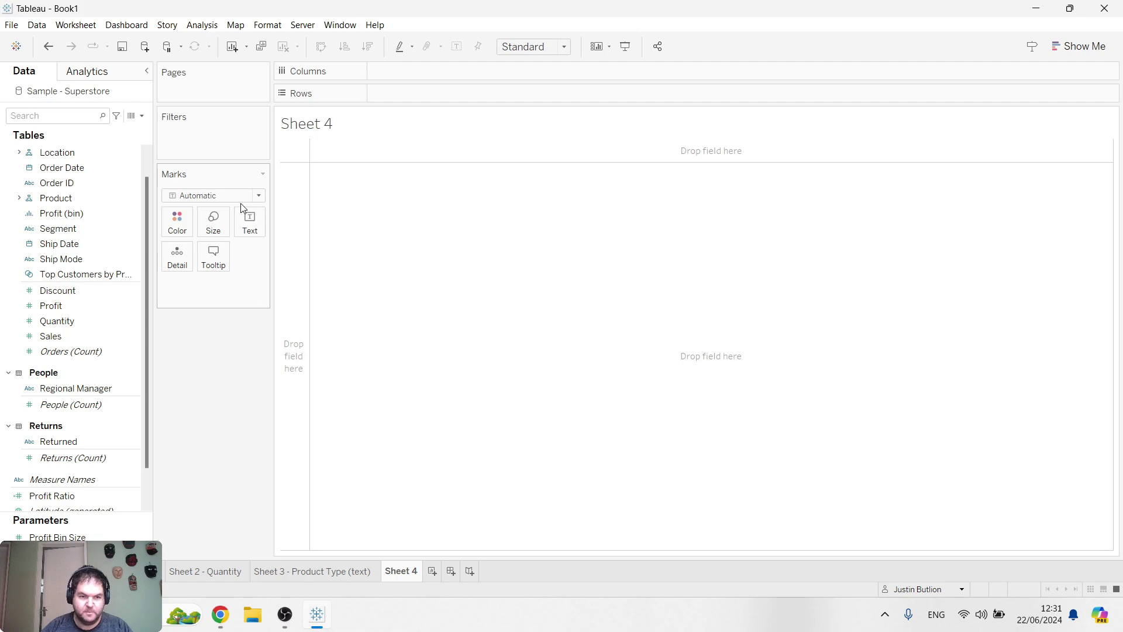
pyautogui.doubleClick(231, 300)
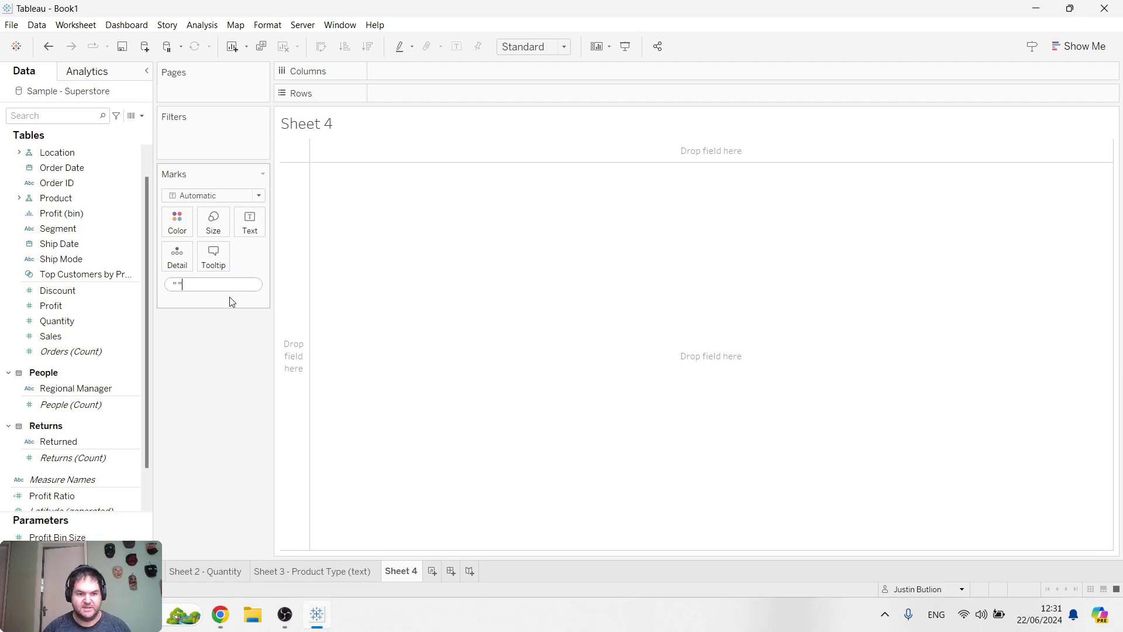
pyautogui.write('" "')
pyautogui.press('Return')
# Replace the blank calculation with a constant 1 and show SUM(1) as the mark text.
pyautogui.doubleClick(233, 291)
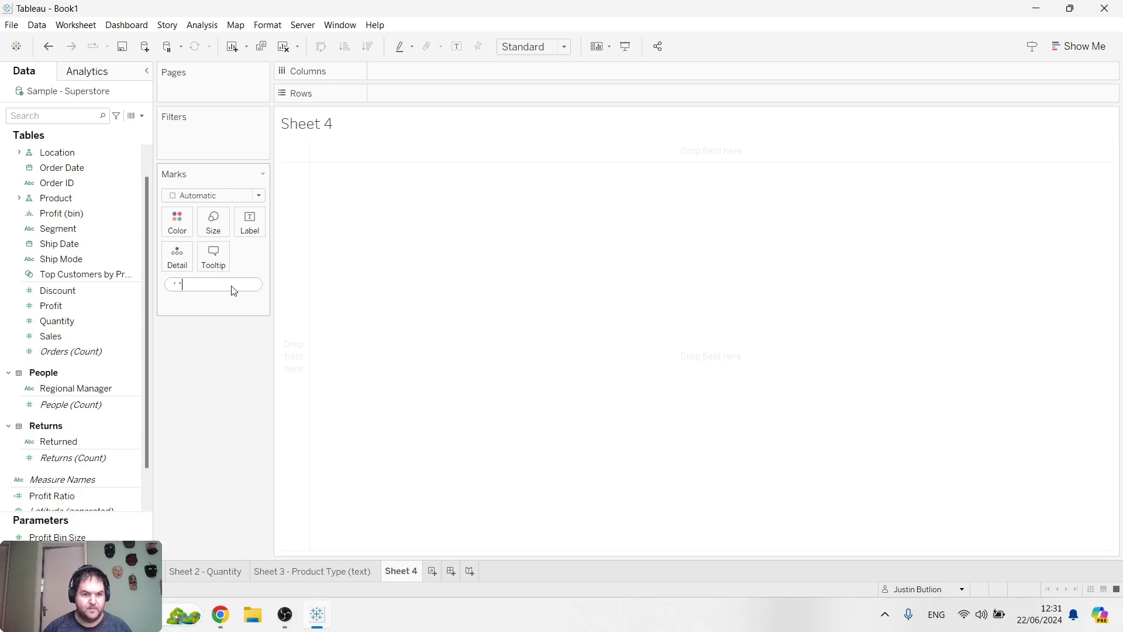
pyautogui.press('Return')
pyautogui.moveTo(212, 281); pyautogui.dragTo(300, 233)
pyautogui.doubleClick(217, 303)
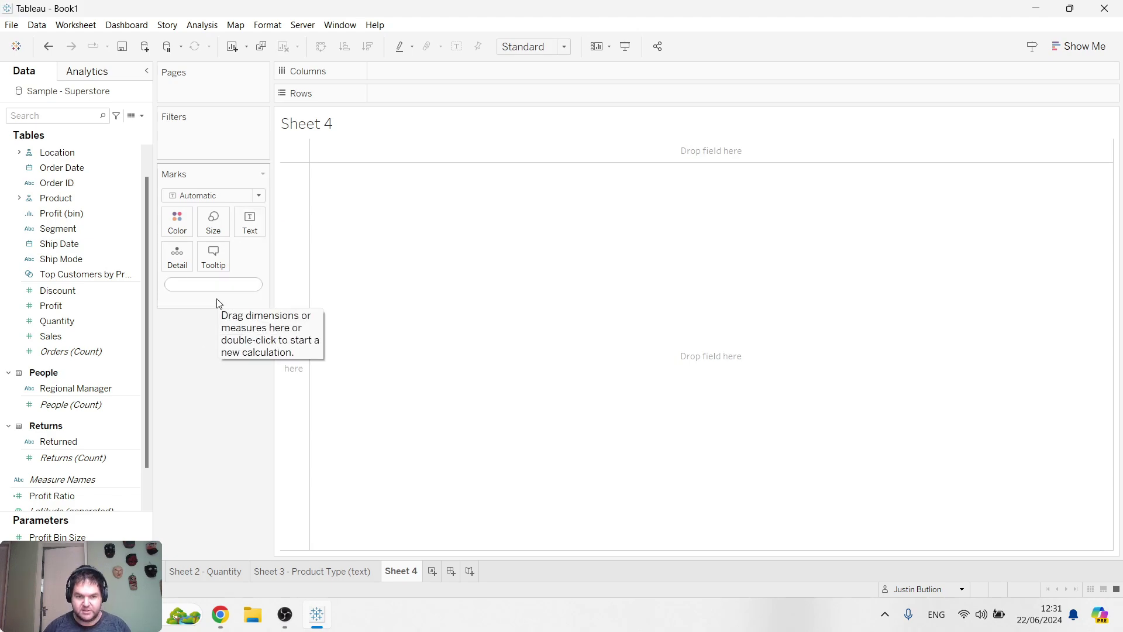
pyautogui.press('Return')
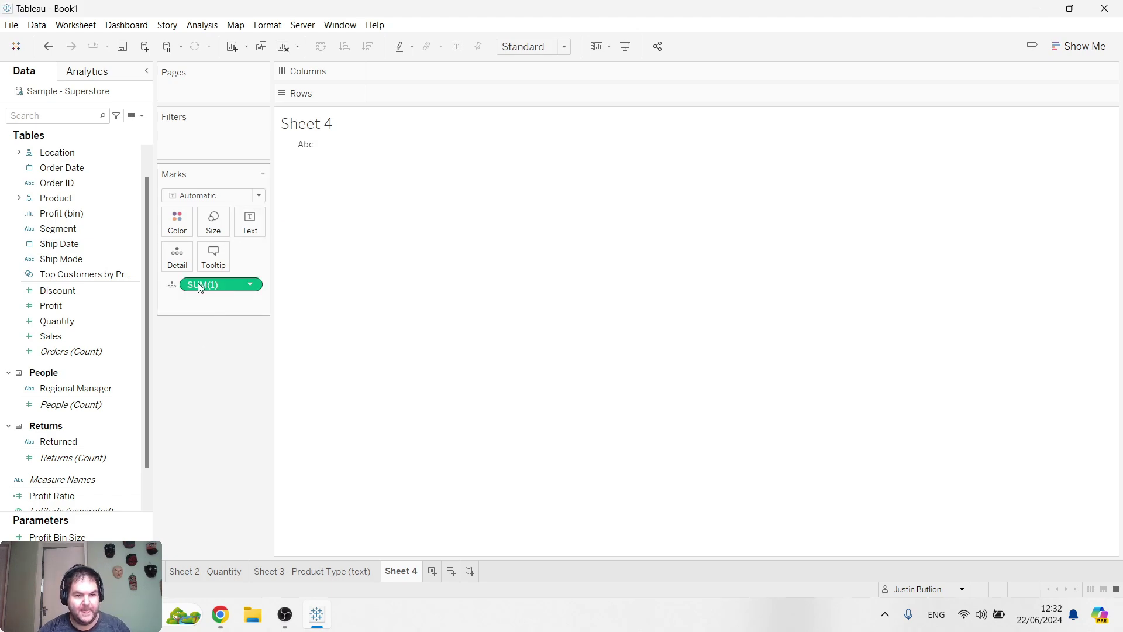
pyautogui.moveTo(227, 291); pyautogui.dragTo(251, 222)
# Change the mark type to Shape, turn off mark labels, and pick the star shape.
pyautogui.click(251, 195)
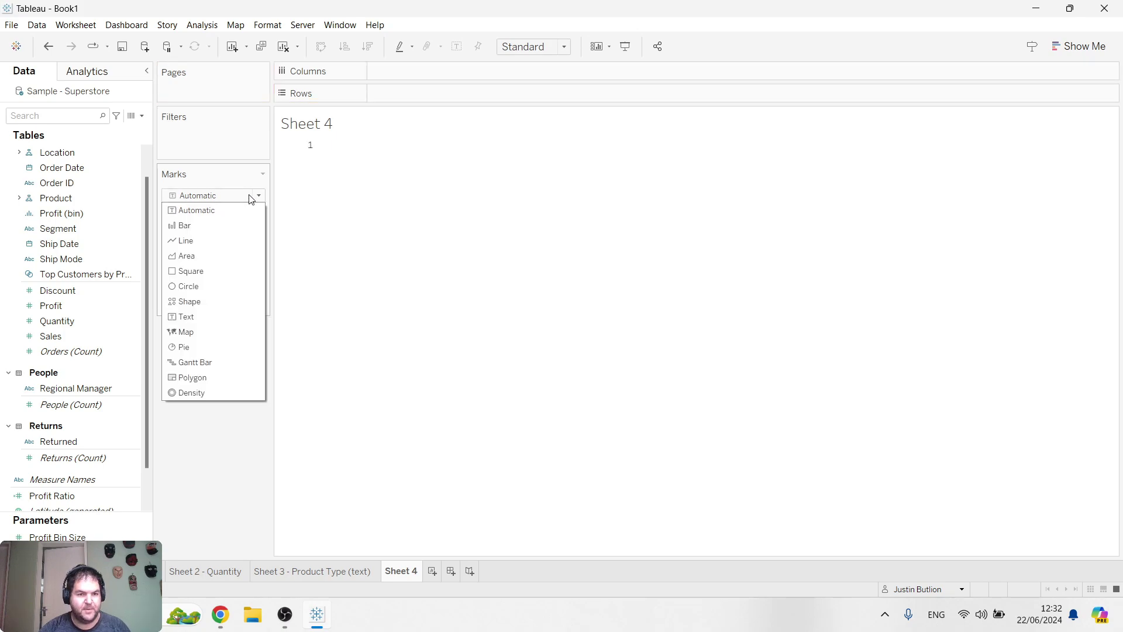
pyautogui.click(220, 301)
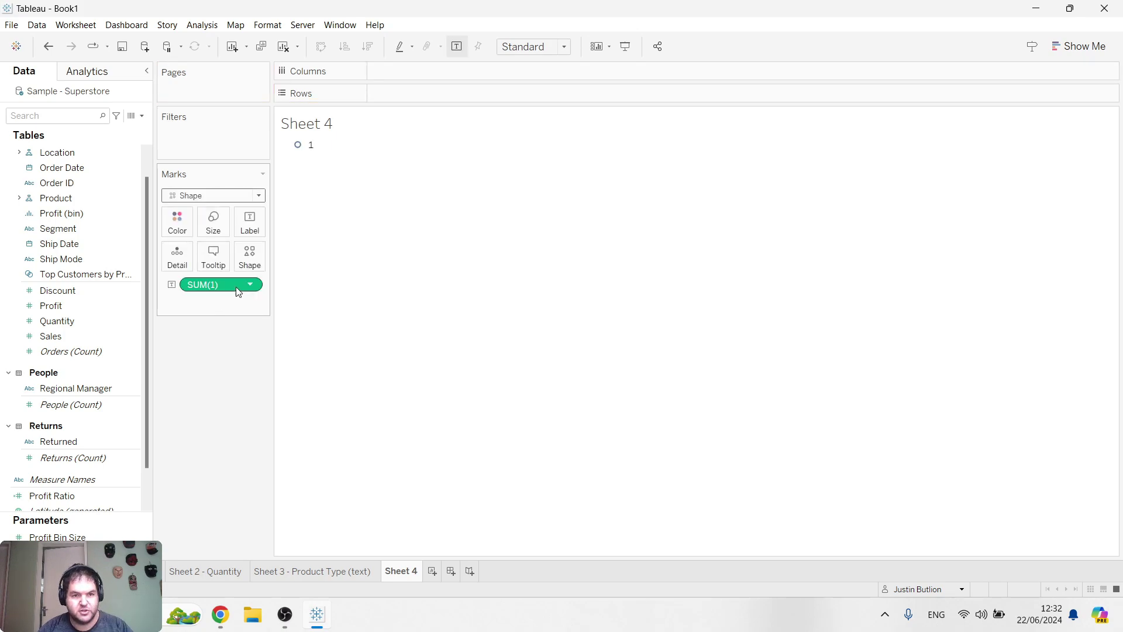
pyautogui.click(249, 223)
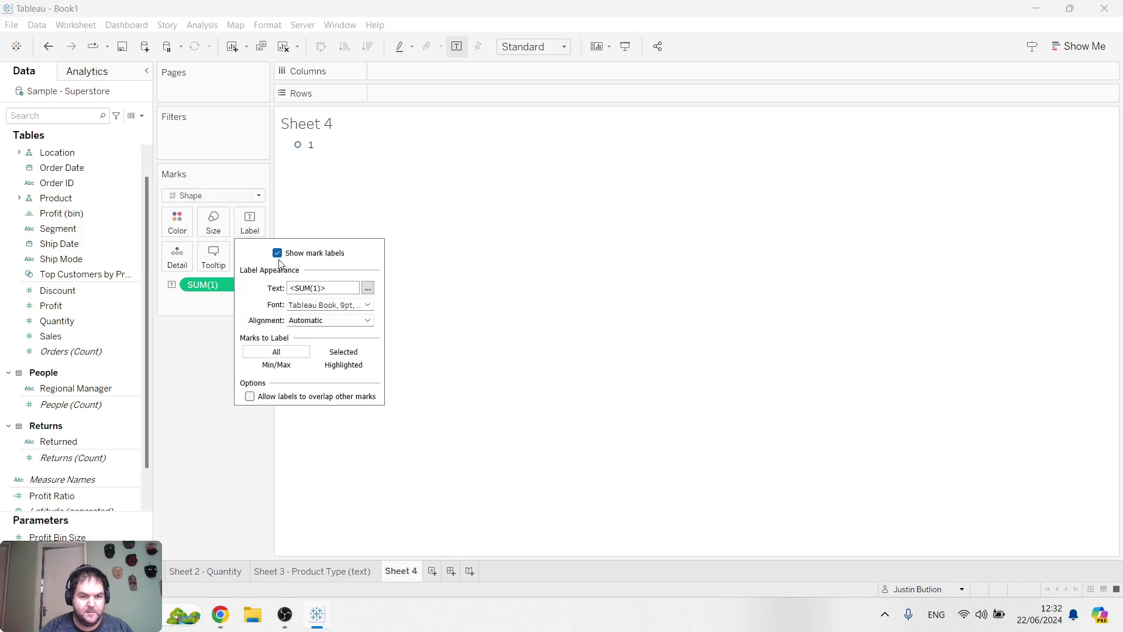
pyautogui.click(277, 253)
pyautogui.click(203, 383)
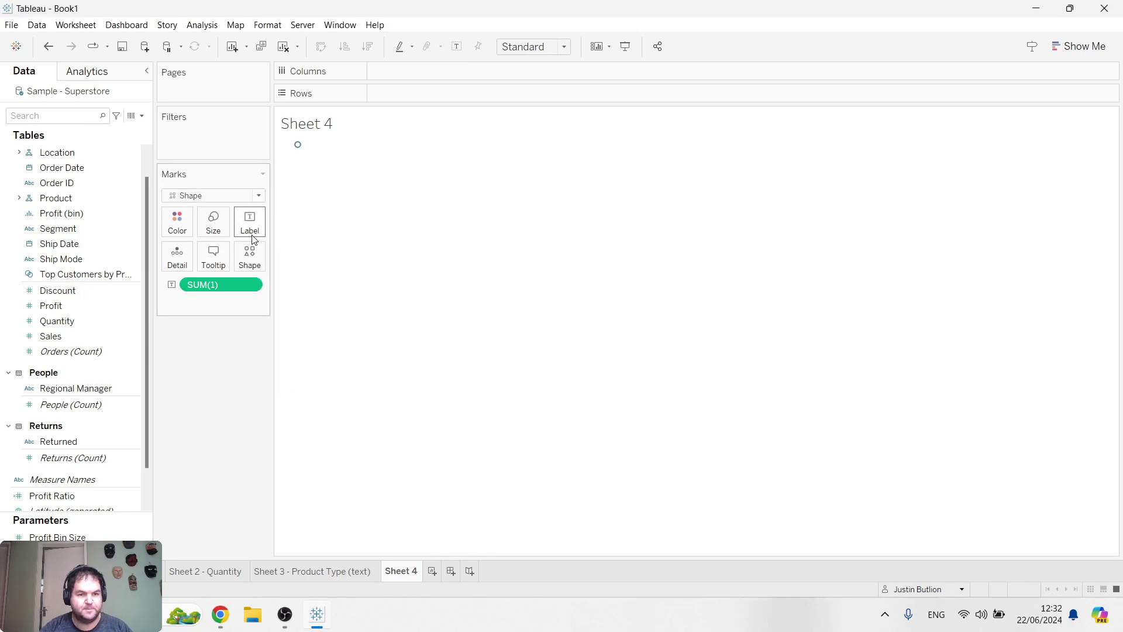
pyautogui.click(250, 257)
pyautogui.click(243, 310)
pyautogui.click(300, 310)
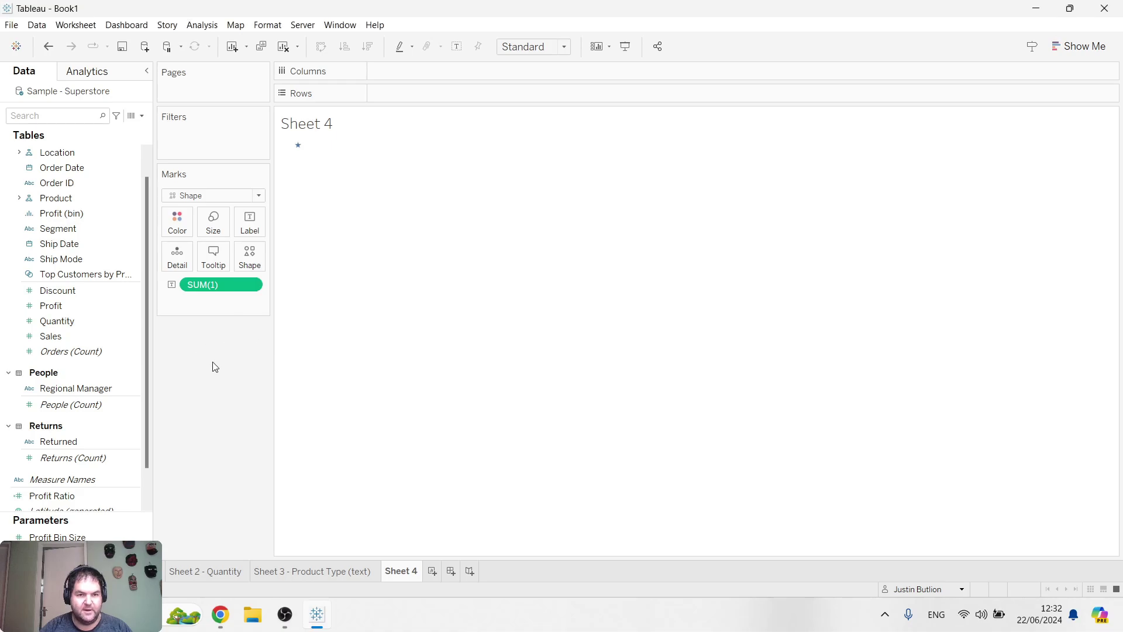
# Hide the sheet title, enlarge the star to a moderate size, and make its cell taller.
pyautogui.rightClick(333, 124)
pyautogui.click(371, 164)
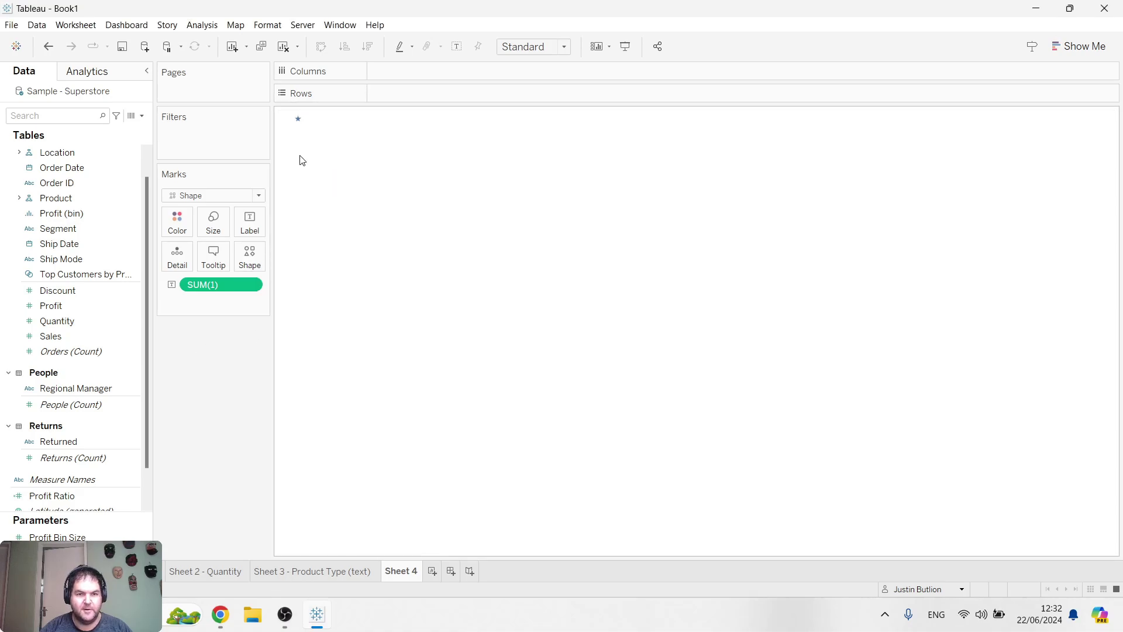
pyautogui.click(207, 234)
pyautogui.moveTo(298, 258); pyautogui.dragTo(279, 260)
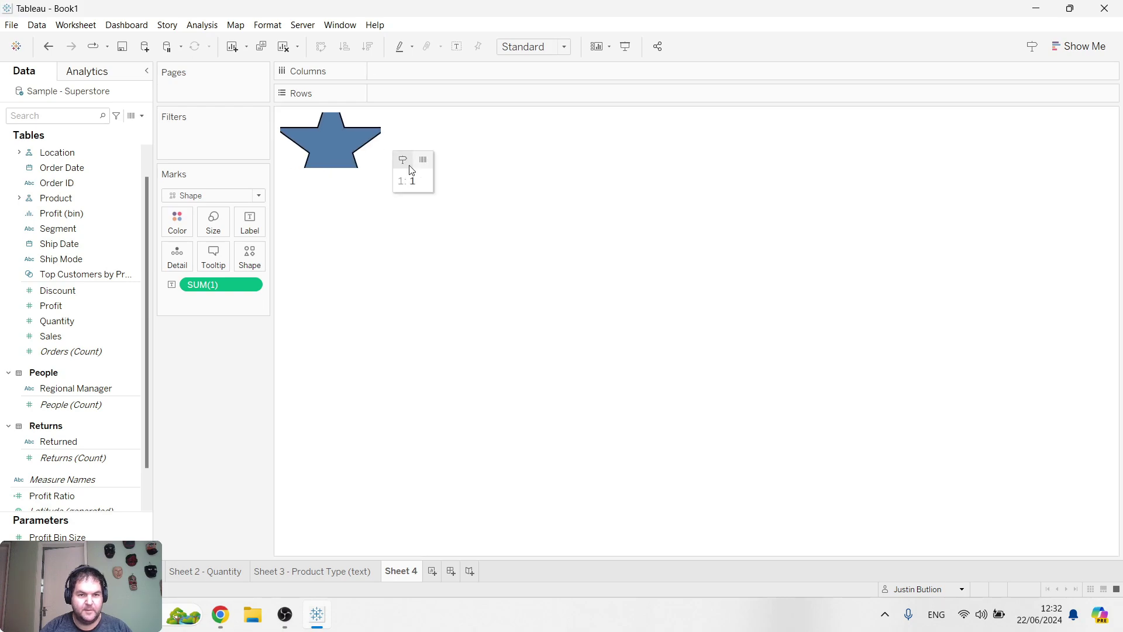
pyautogui.moveTo(353, 170); pyautogui.dragTo(353, 327)
pyautogui.click(213, 222)
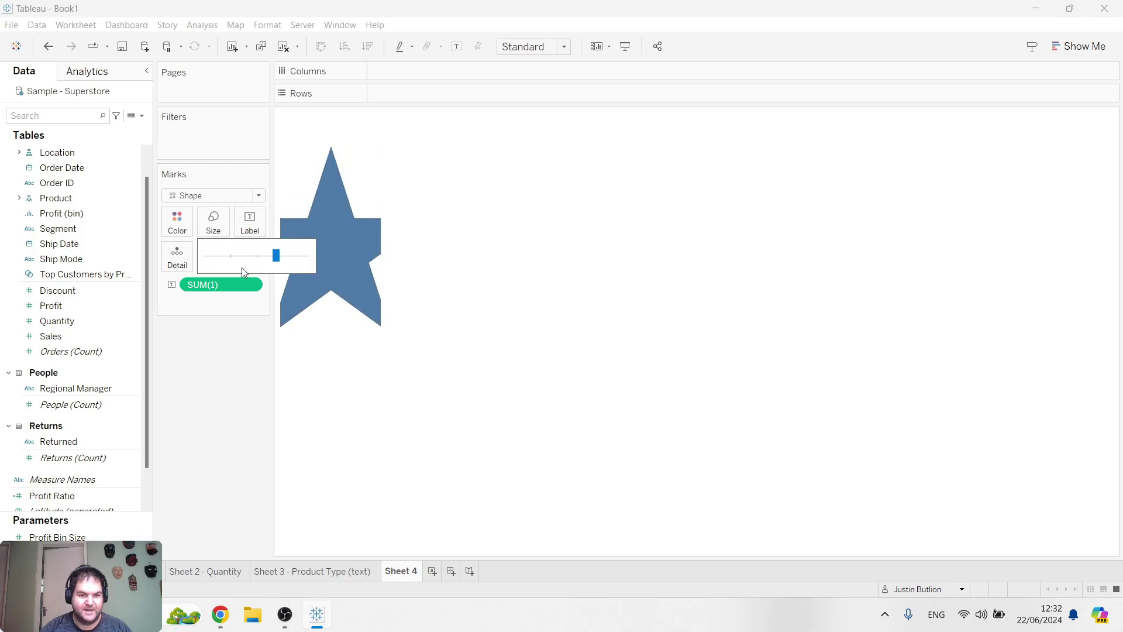
pyautogui.moveTo(276, 255); pyautogui.dragTo(250, 255)
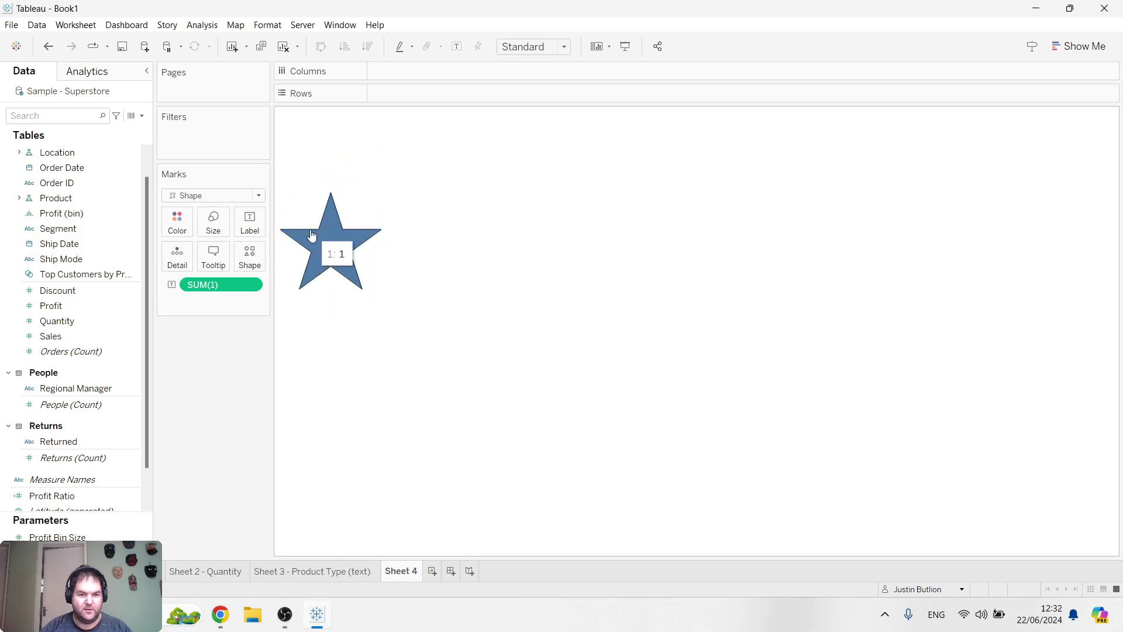
# Rename the fourth worksheet tab to 'Sheet 4 - Star'.
pyautogui.doubleClick(416, 571)
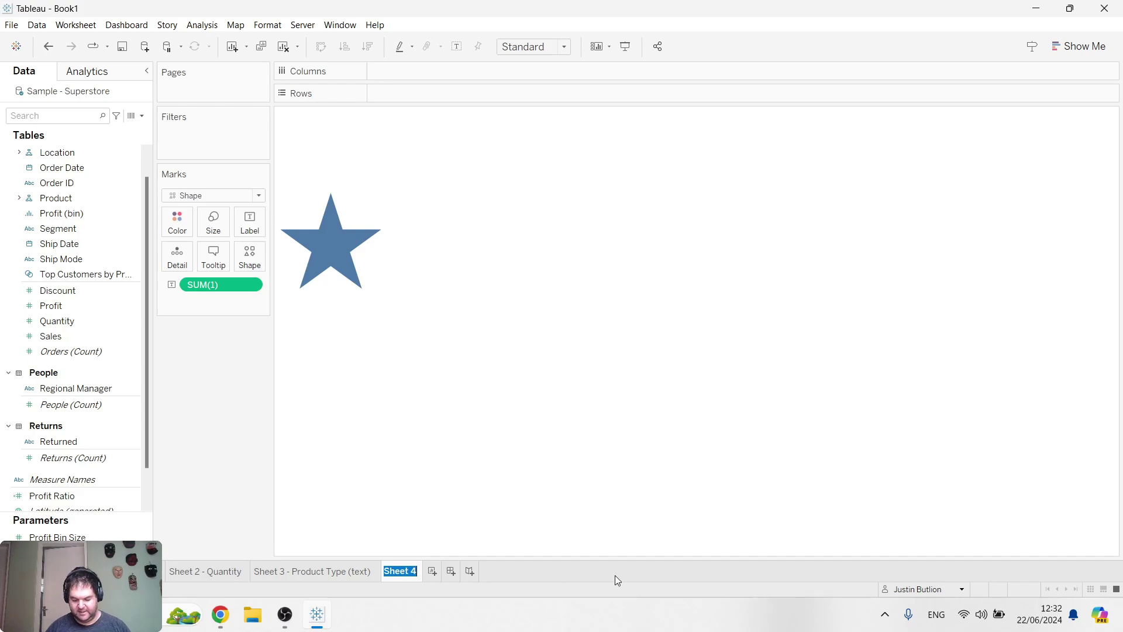
pyautogui.press('End')
pyautogui.write('- ')
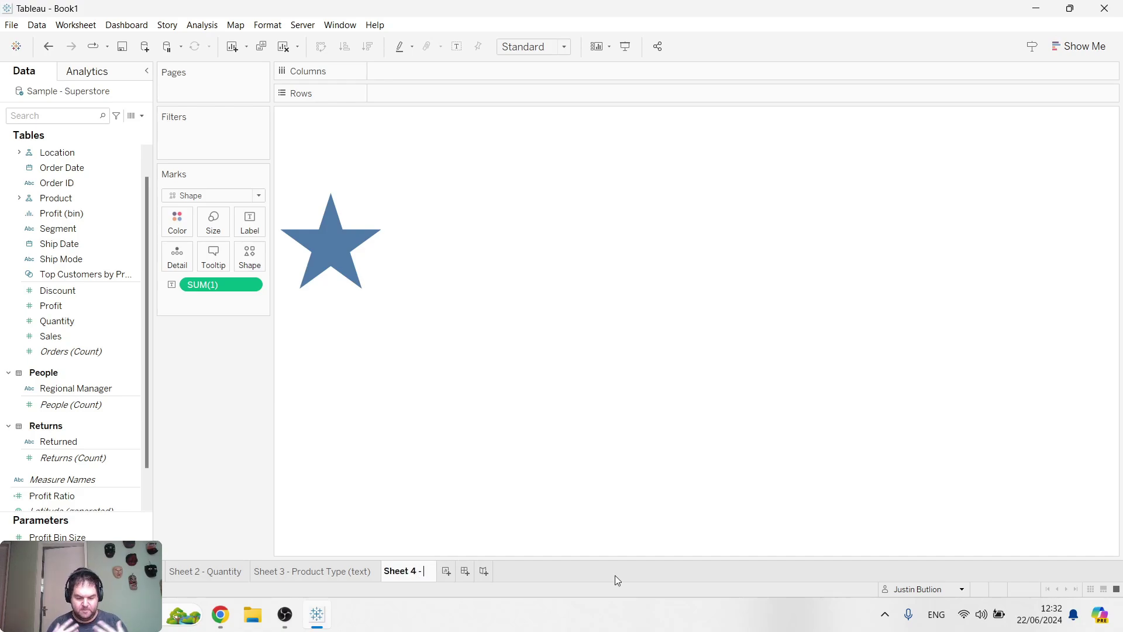
pyautogui.write('Star')
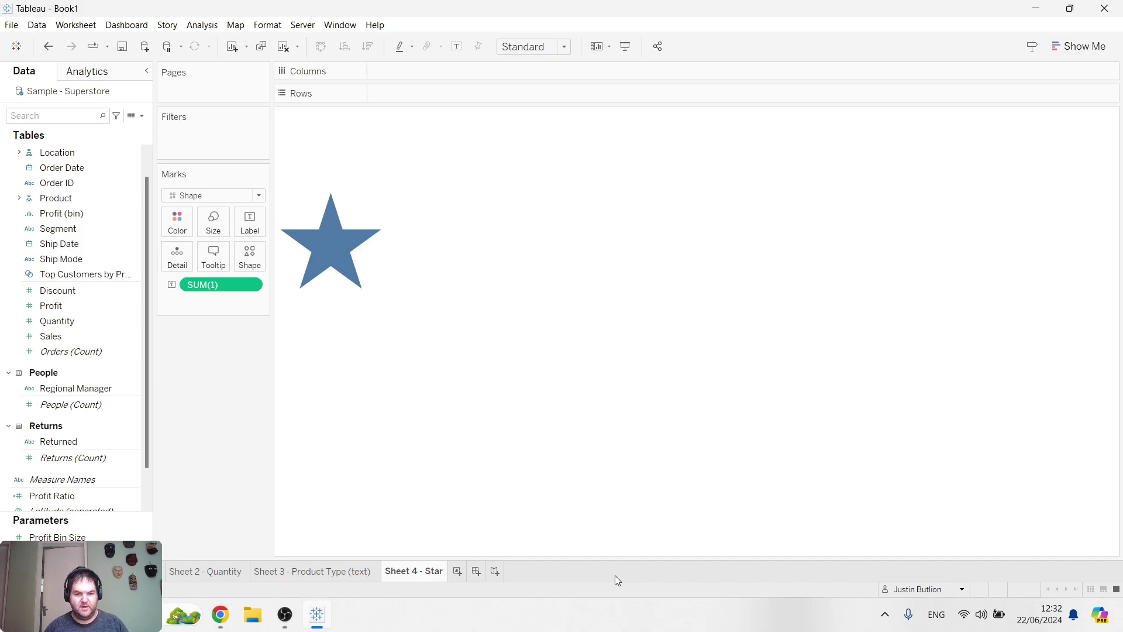
pyautogui.press('Return')
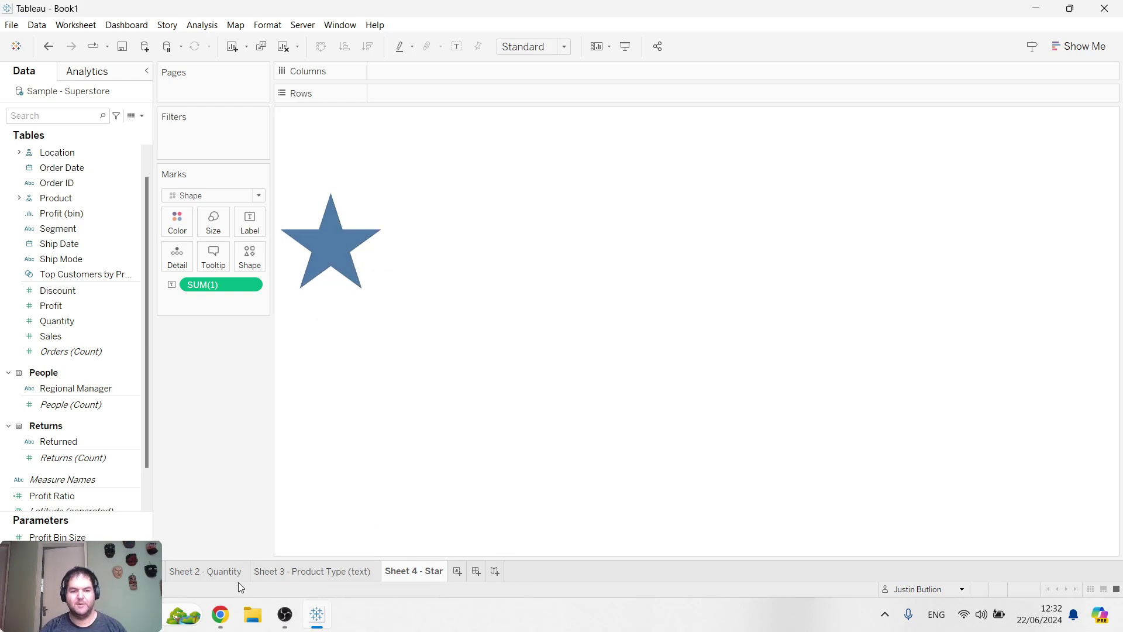
# Assign a colour to the Sheet 4 - Star tab.
pyautogui.rightClick(147, 570)
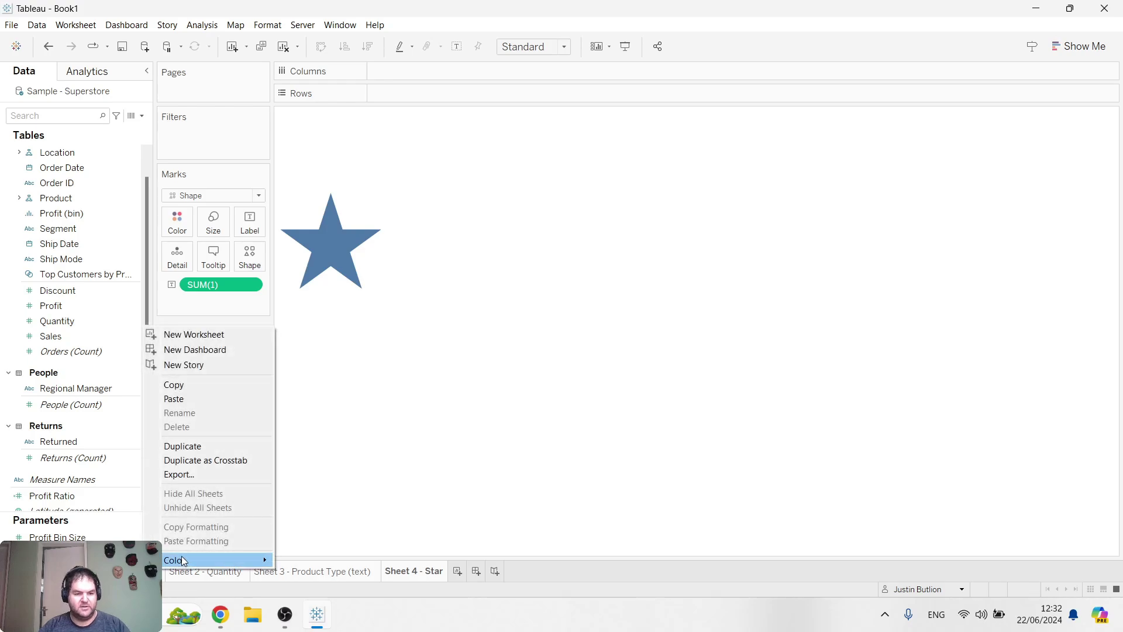
pyautogui.moveTo(175, 559)
pyautogui.click(313, 544)
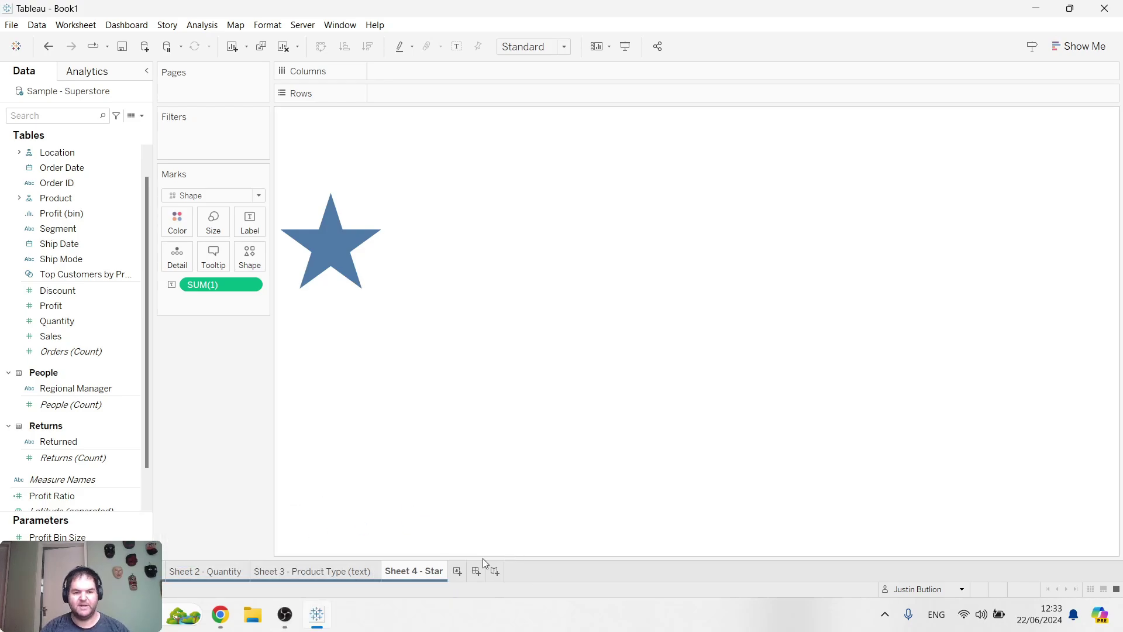
pyautogui.click(218, 621)
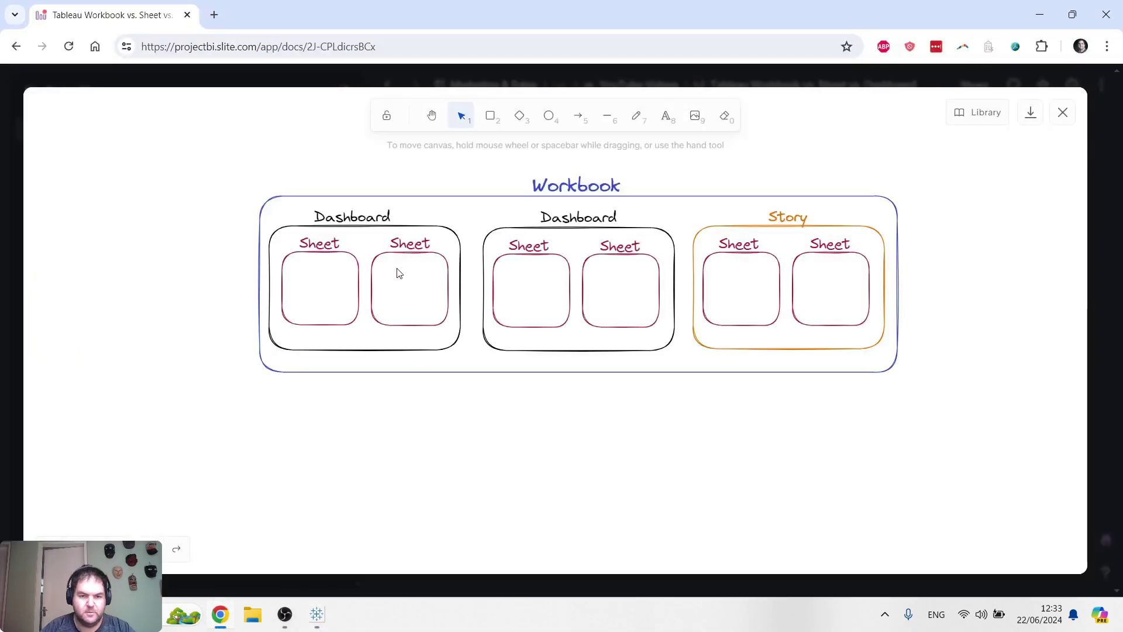
pyautogui.click(430, 251)
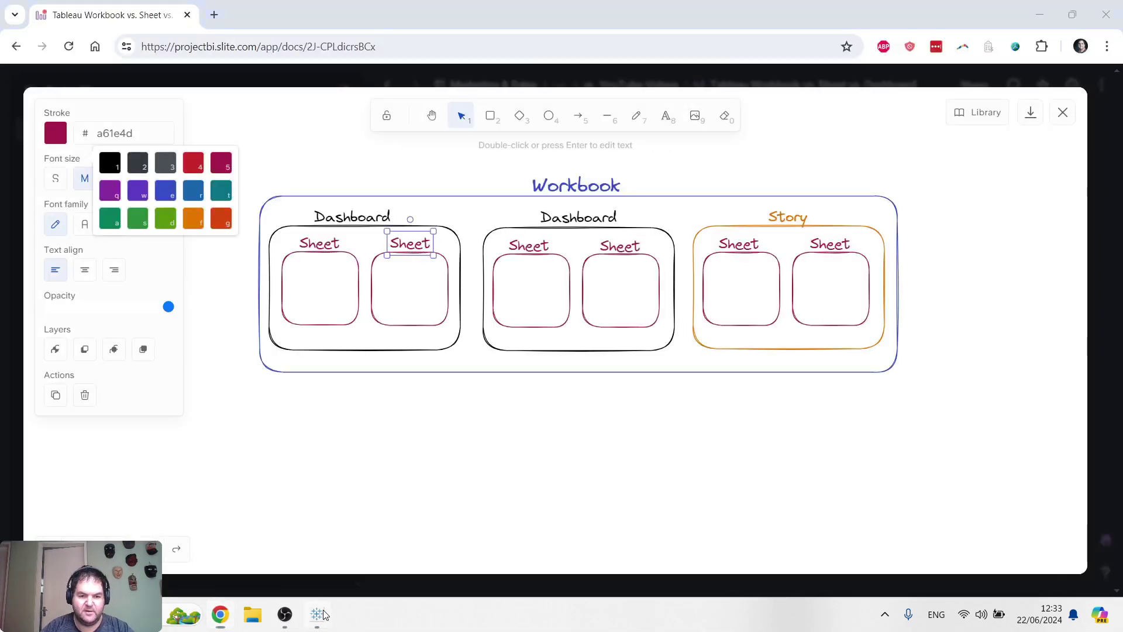
pyautogui.hotkey('alt', 'Tab')
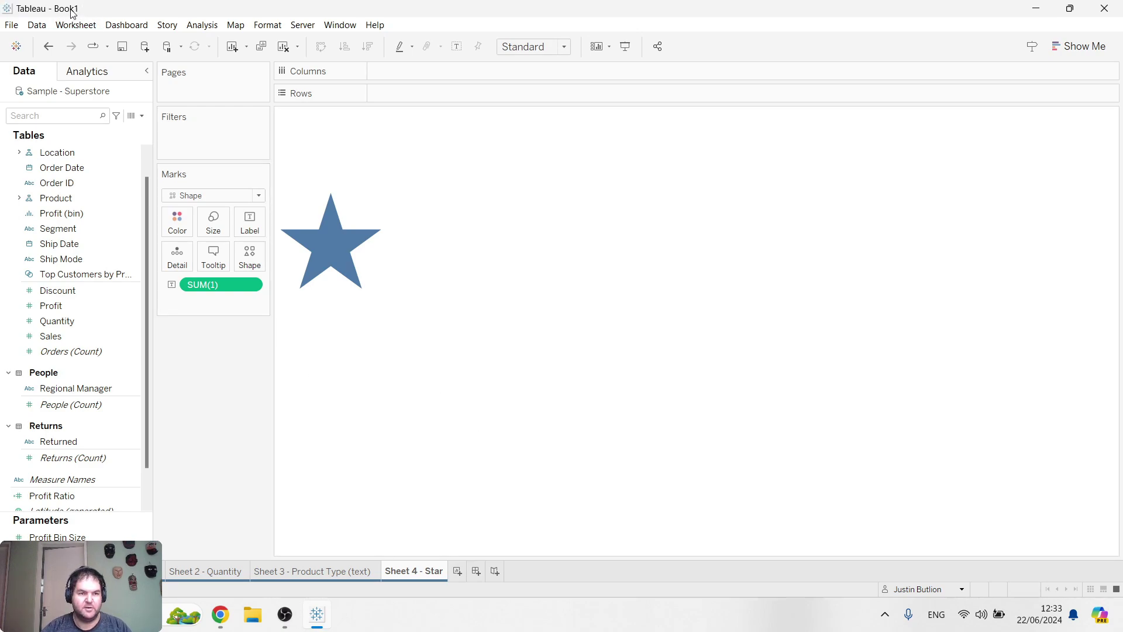
# Save the workbook as 'workbook vs. sheet vs. dashboard'.
pyautogui.click(11, 25)
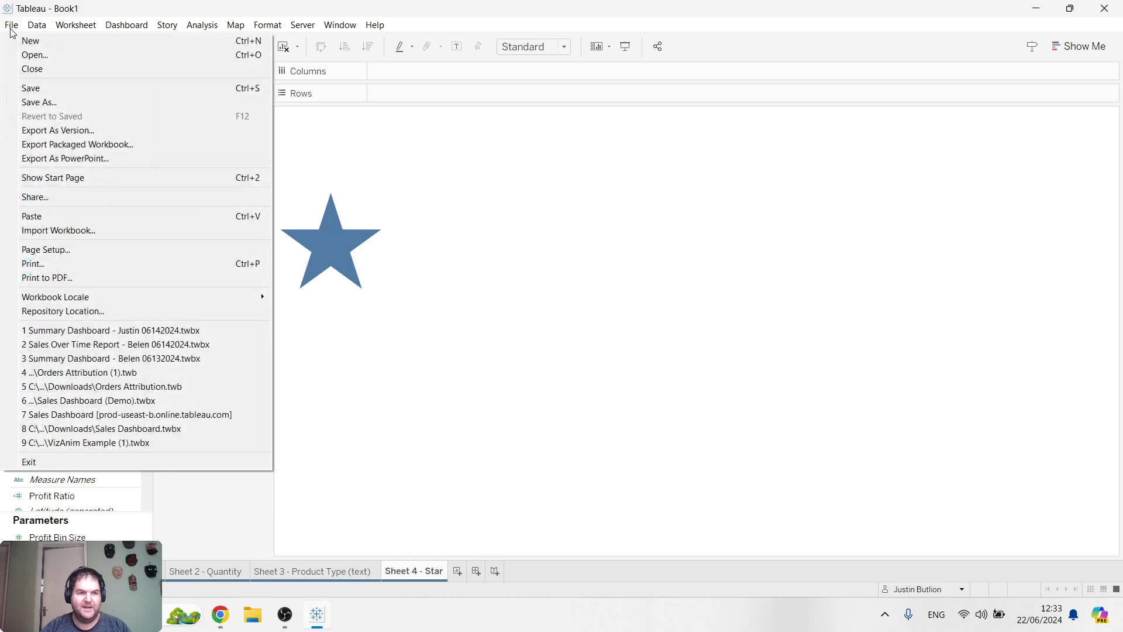
pyautogui.click(69, 102)
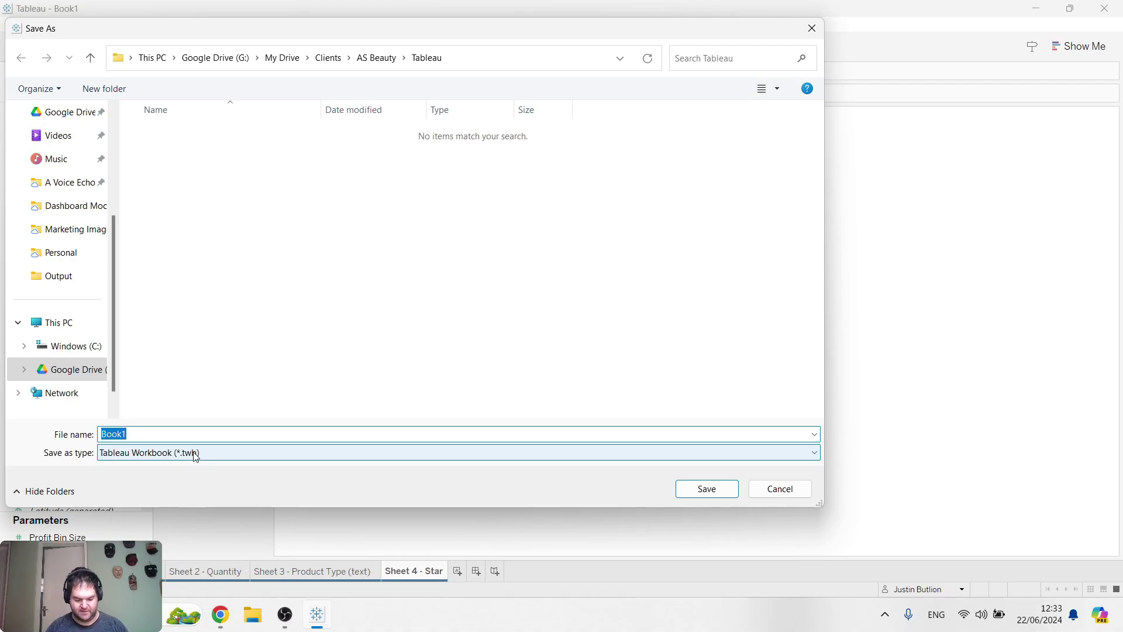
pyautogui.write('workn')
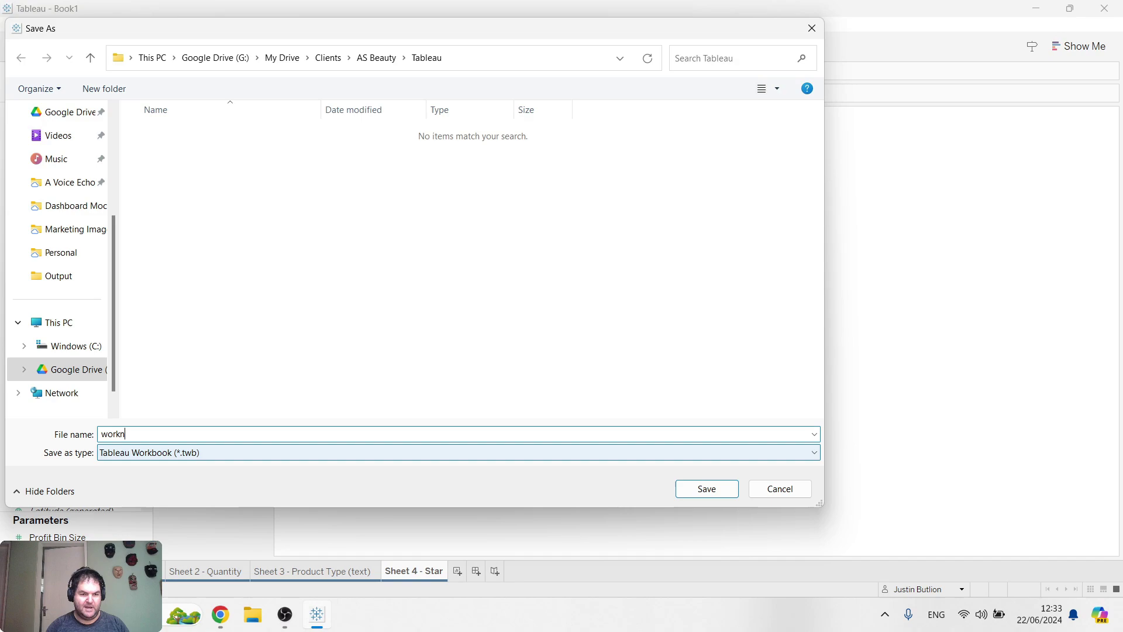
pyautogui.press('BackSpace')
pyautogui.write('book v')
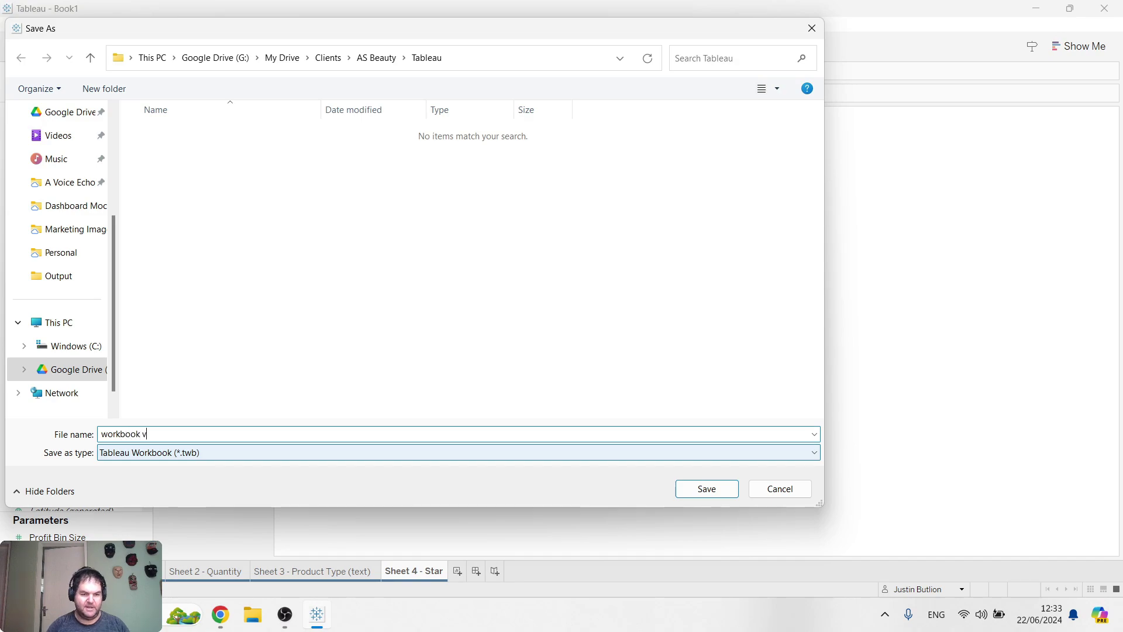
pyautogui.write('s. sheet')
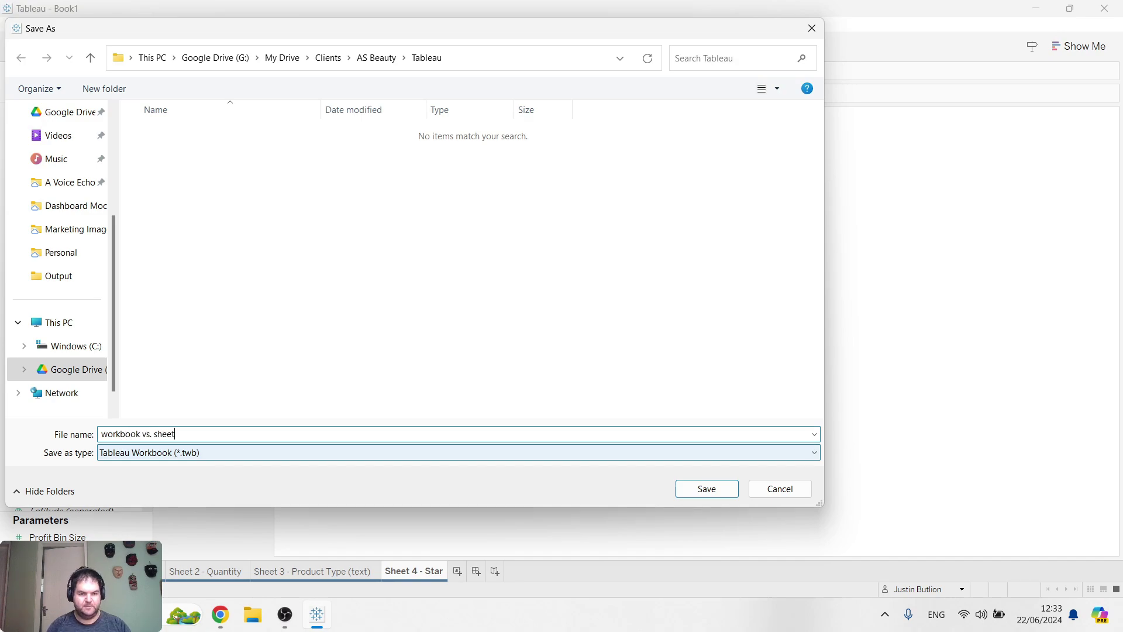
pyautogui.write(' vs. dashboard')
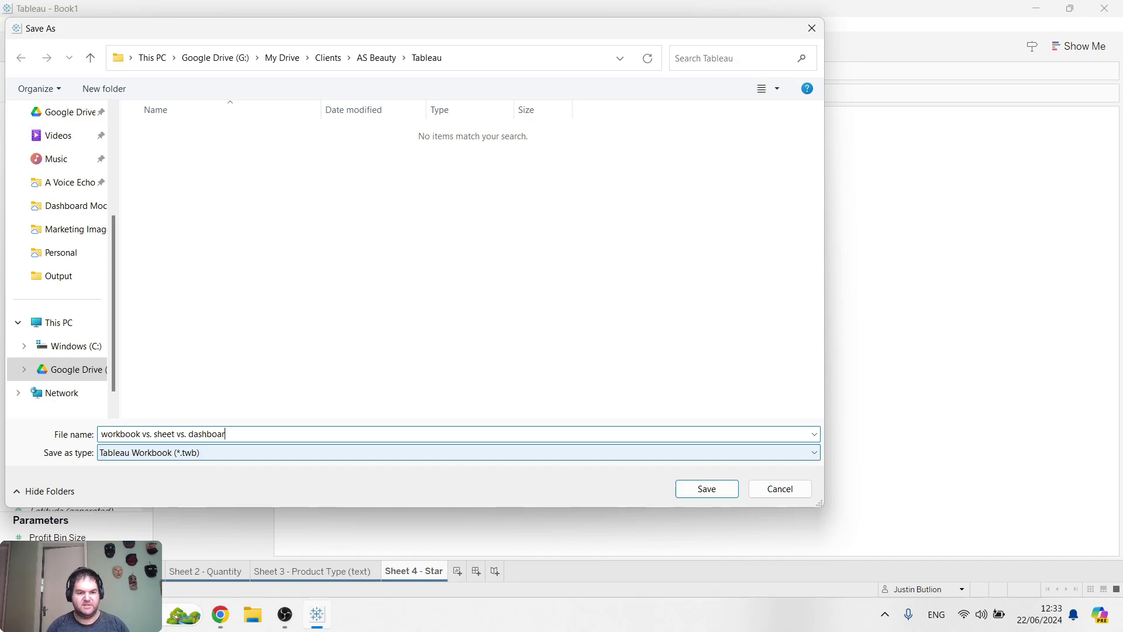
# Set the file type to Tableau Packaged Workbook (*.twbx) and save.
pyautogui.click(198, 454)
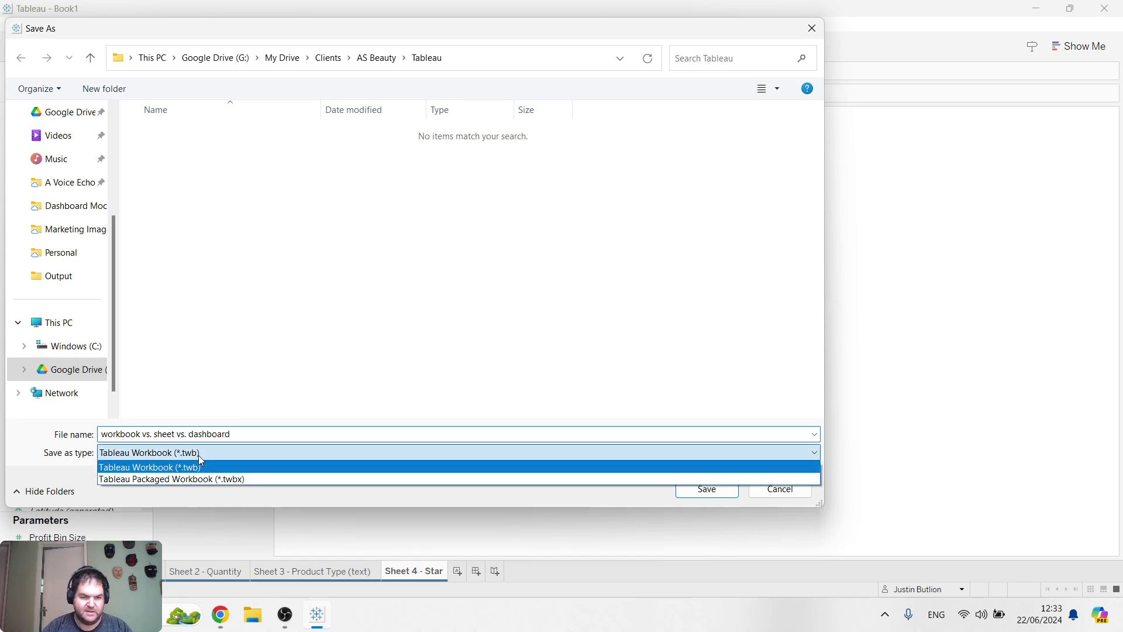
pyautogui.click(221, 466)
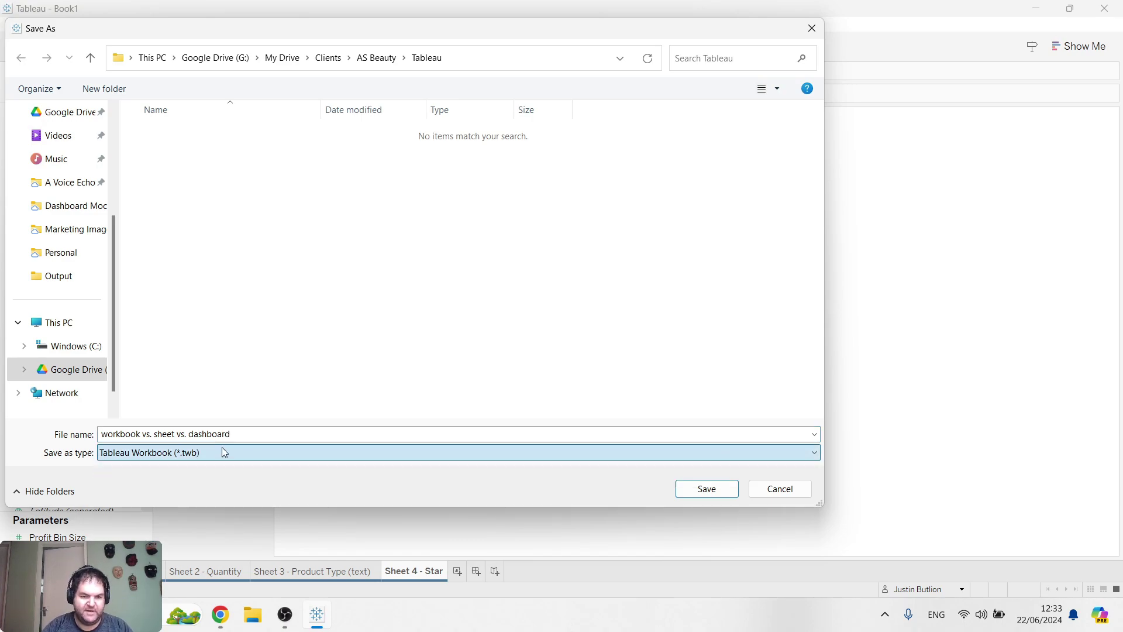
pyautogui.click(279, 454)
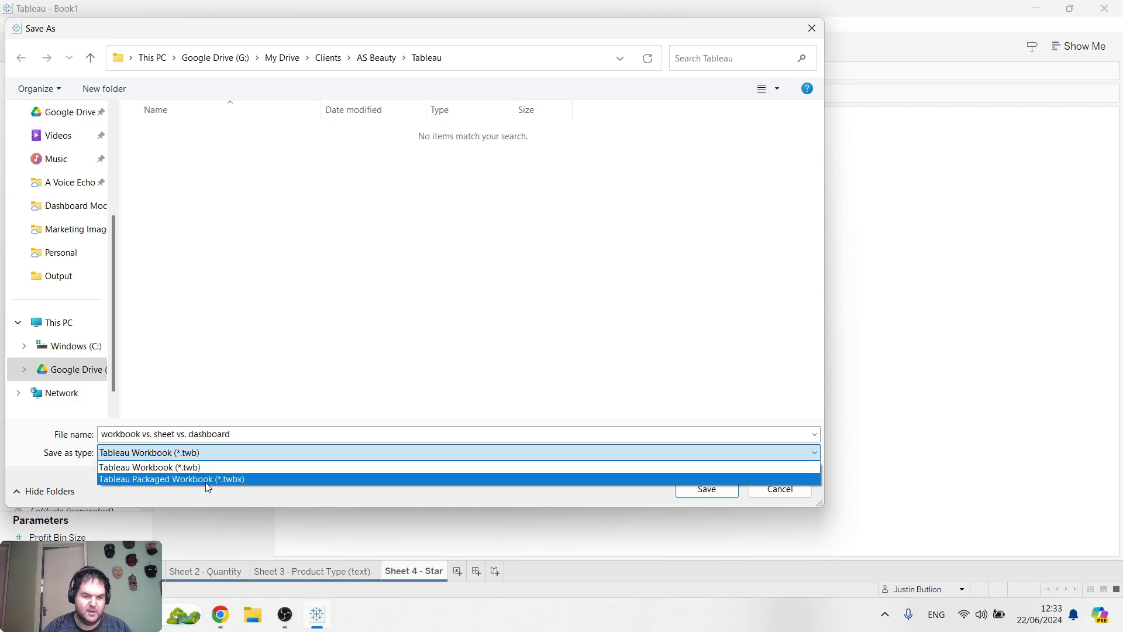
pyautogui.click(229, 466)
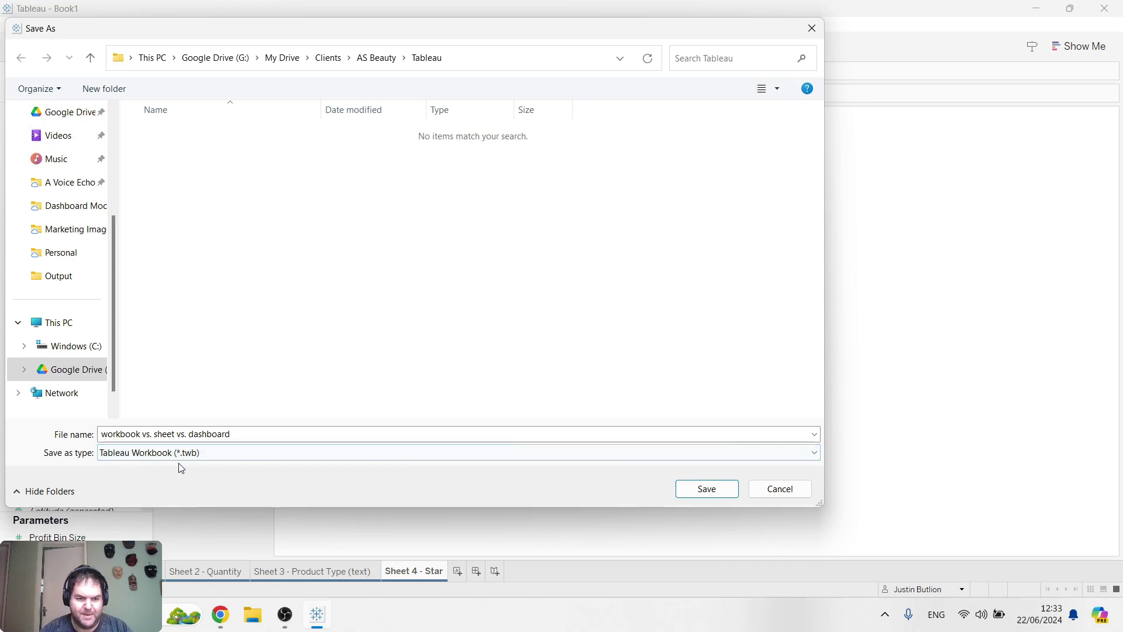
pyautogui.click(295, 454)
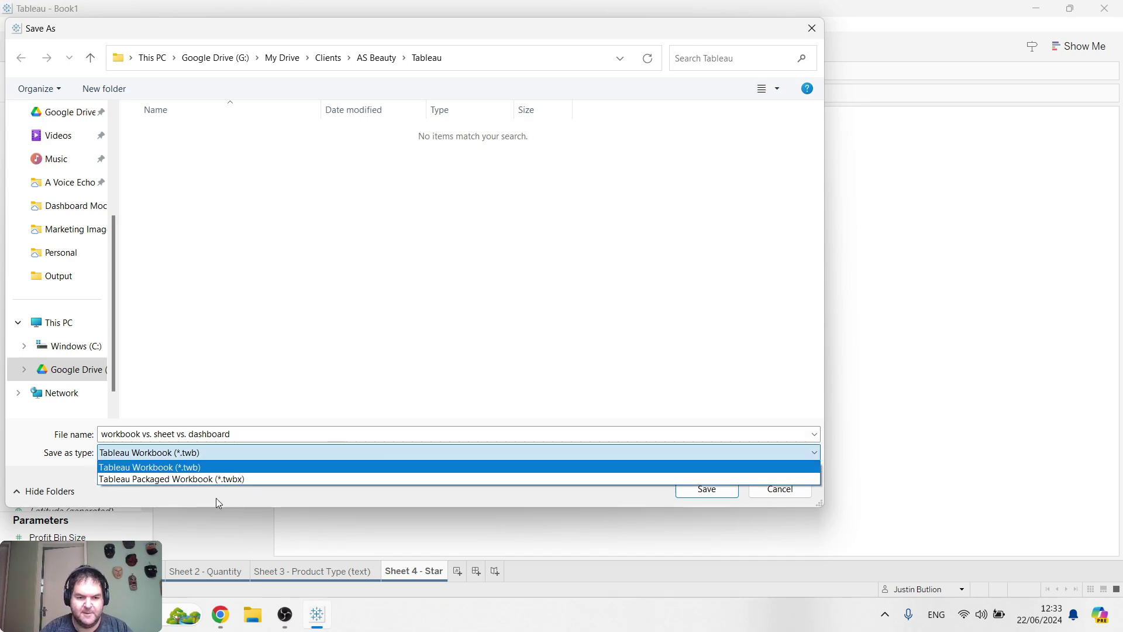
pyautogui.click(248, 474)
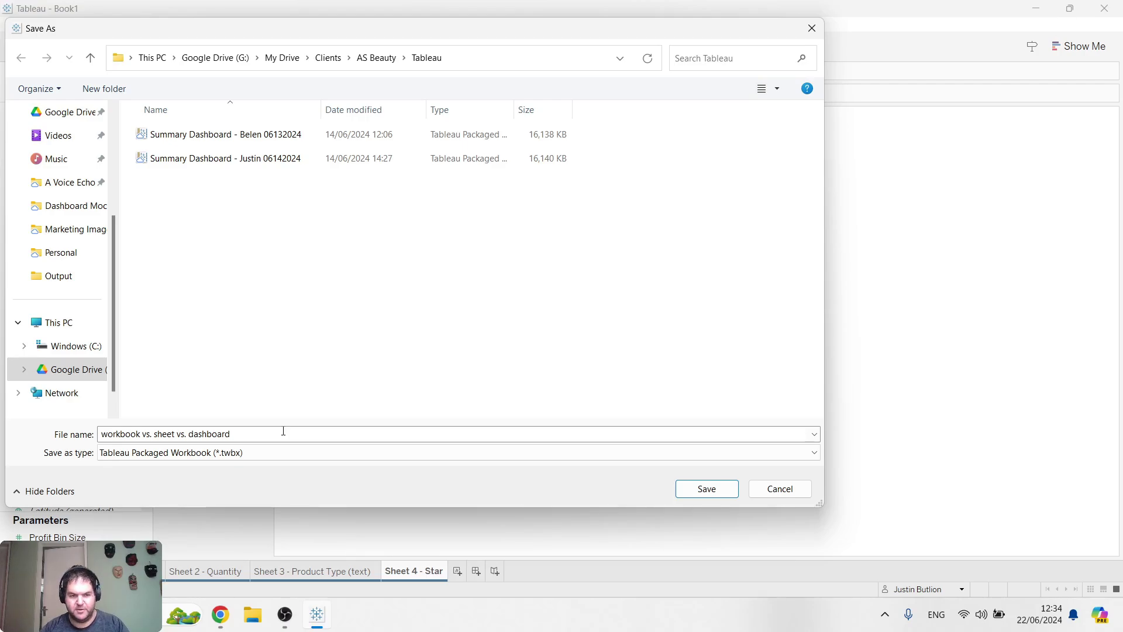
pyautogui.click(707, 489)
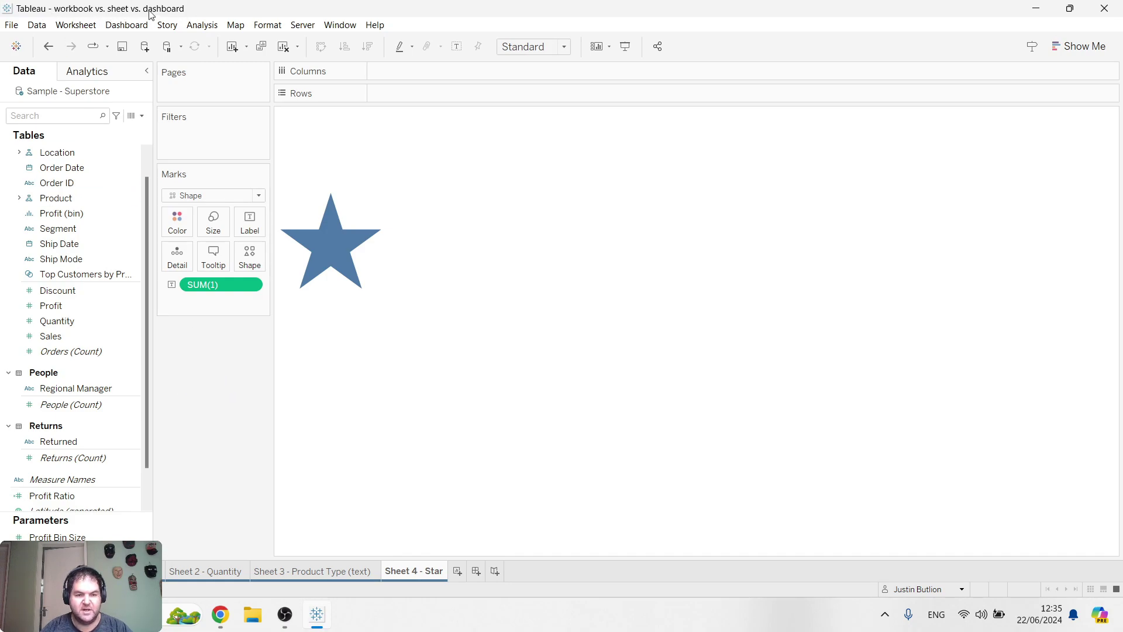
pyautogui.click(224, 617)
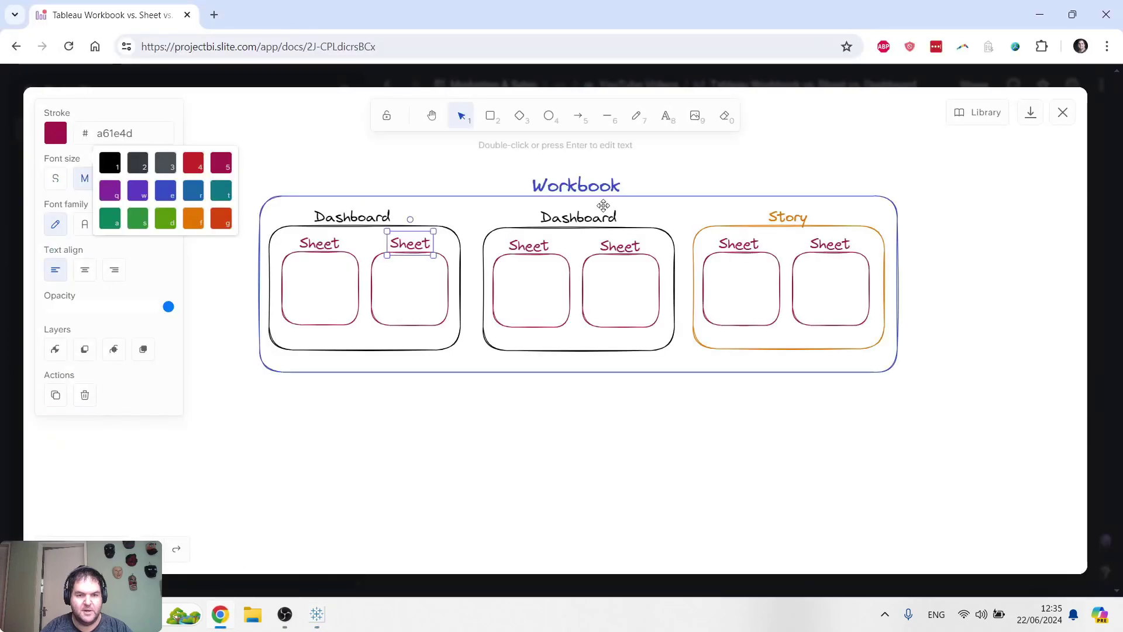
pyautogui.click(629, 188)
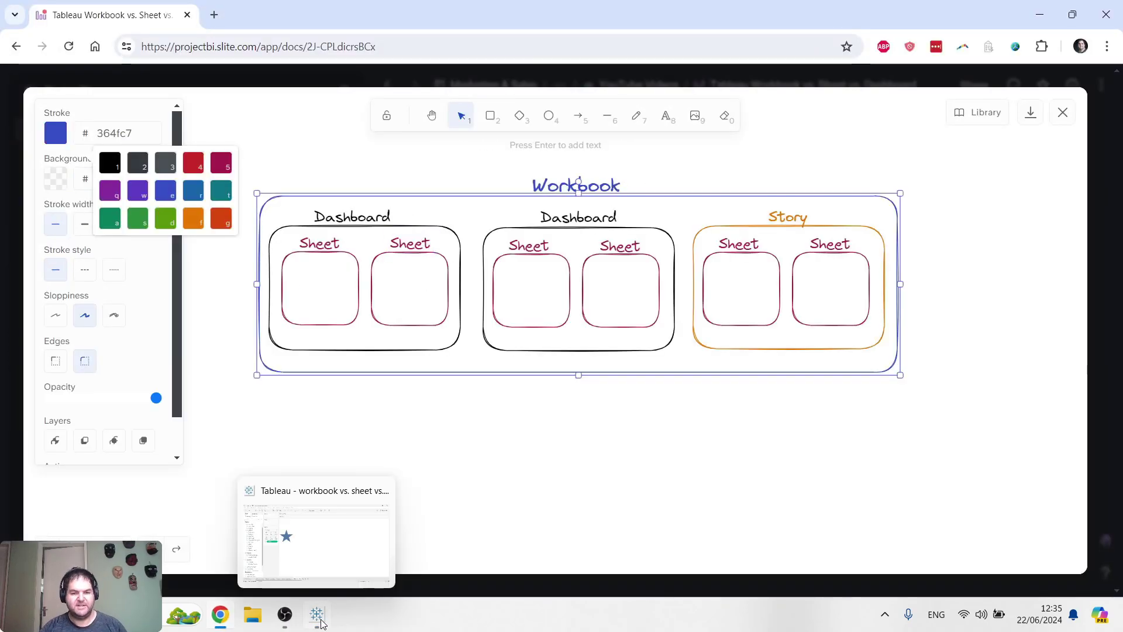
pyautogui.click(409, 245)
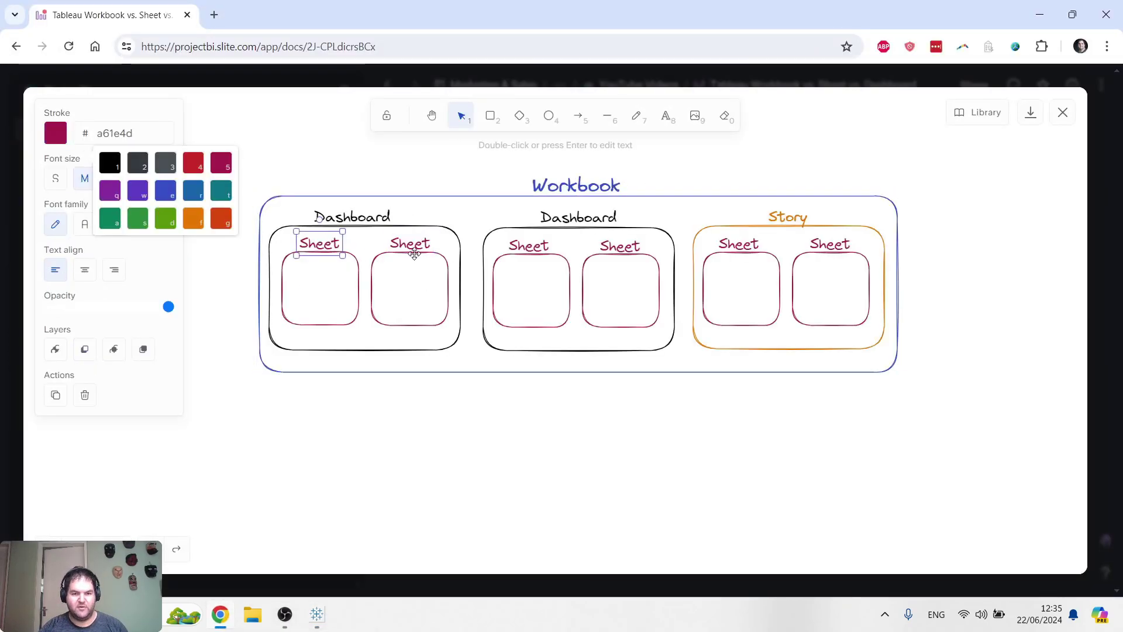
pyautogui.click(371, 292)
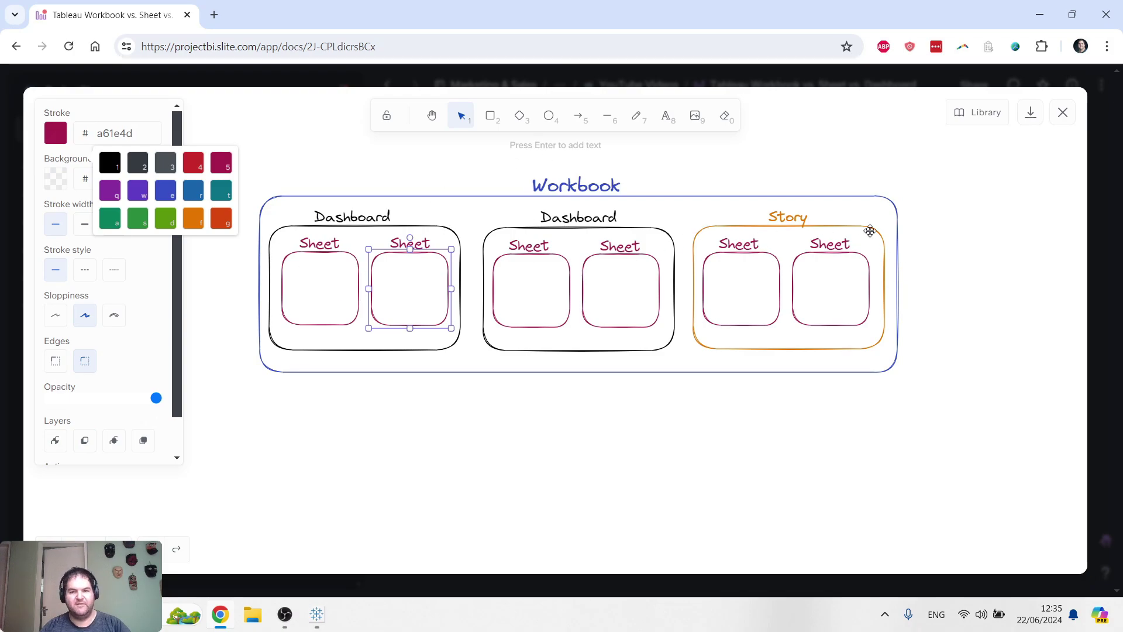
# Create a new dashboard and drop a Vertical Container into it.
pyautogui.click(316, 614)
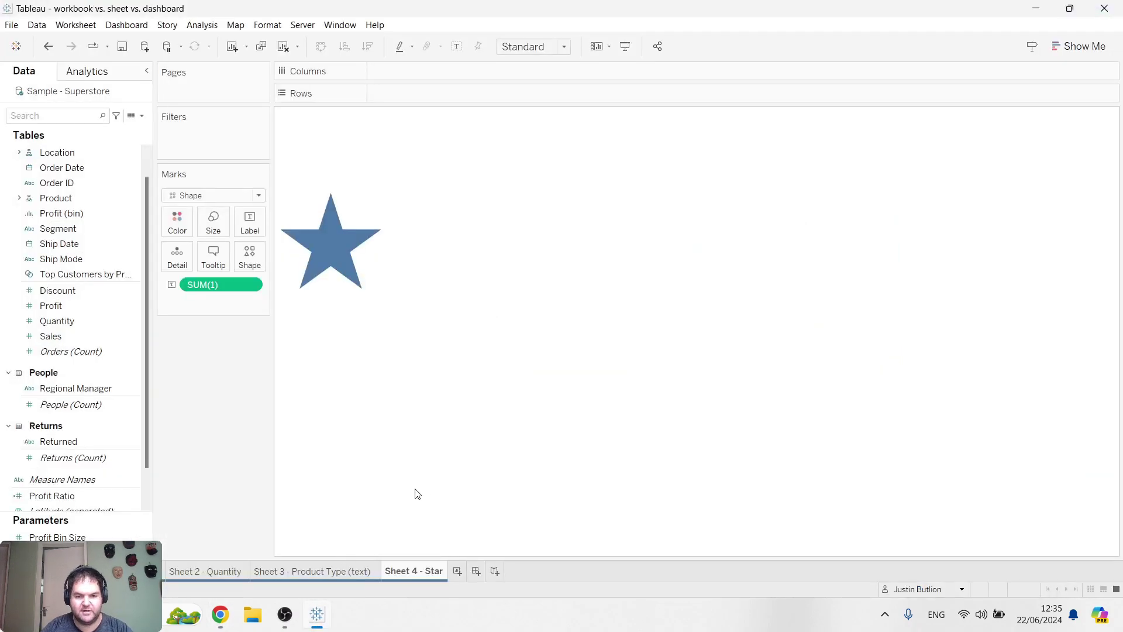
pyautogui.click(476, 573)
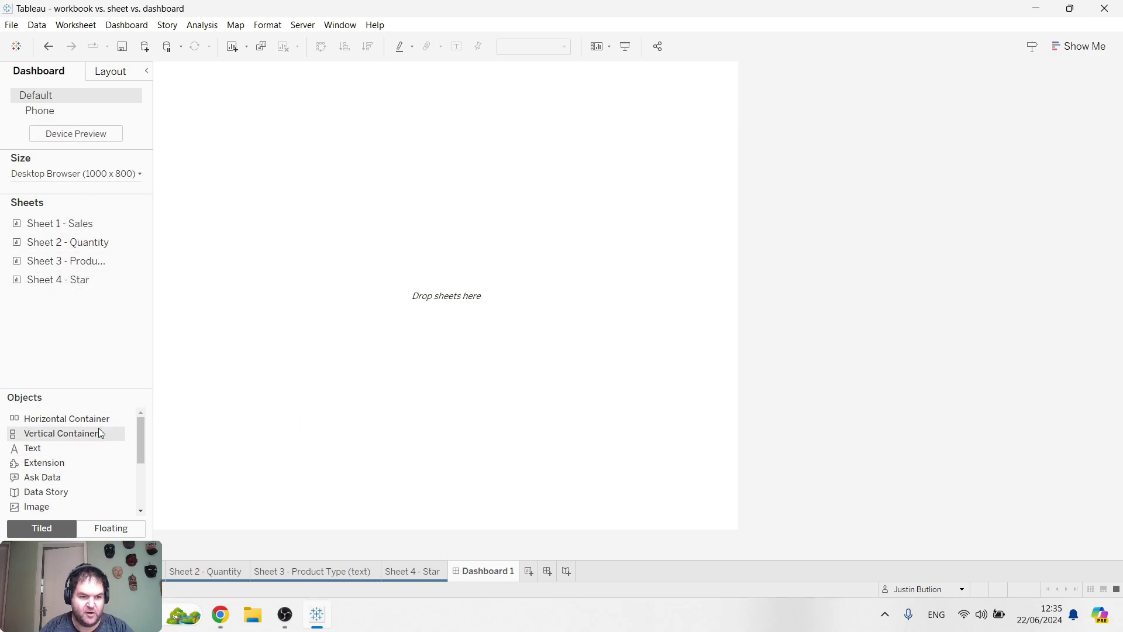
pyautogui.scroll(-1, 136, 432)
pyautogui.scroll(1, 136, 433)
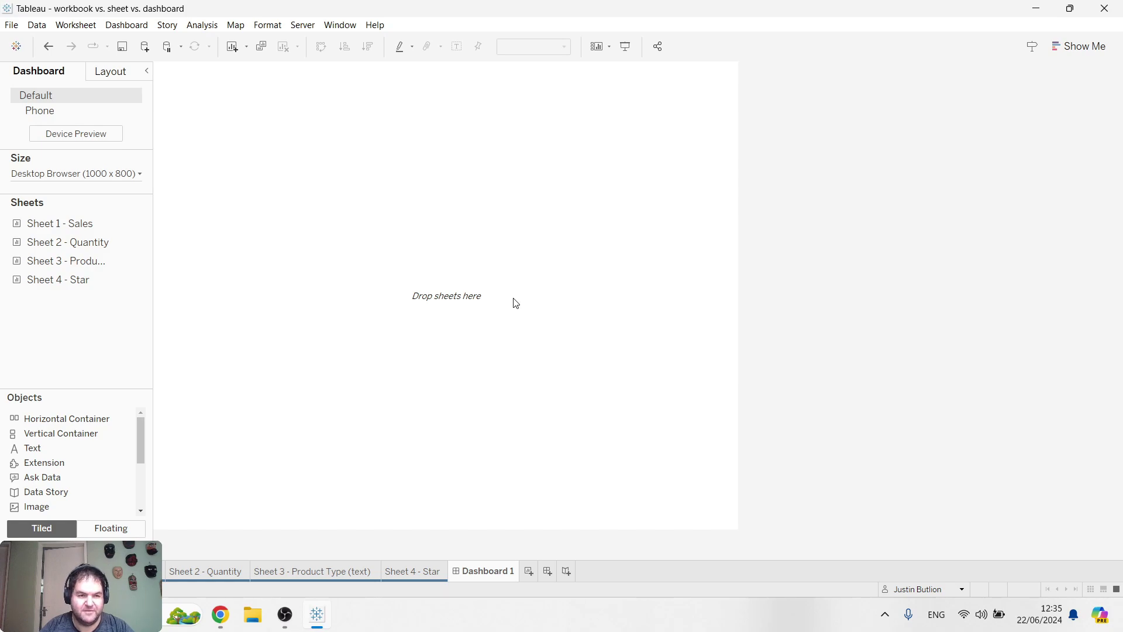
pyautogui.moveTo(79, 286)
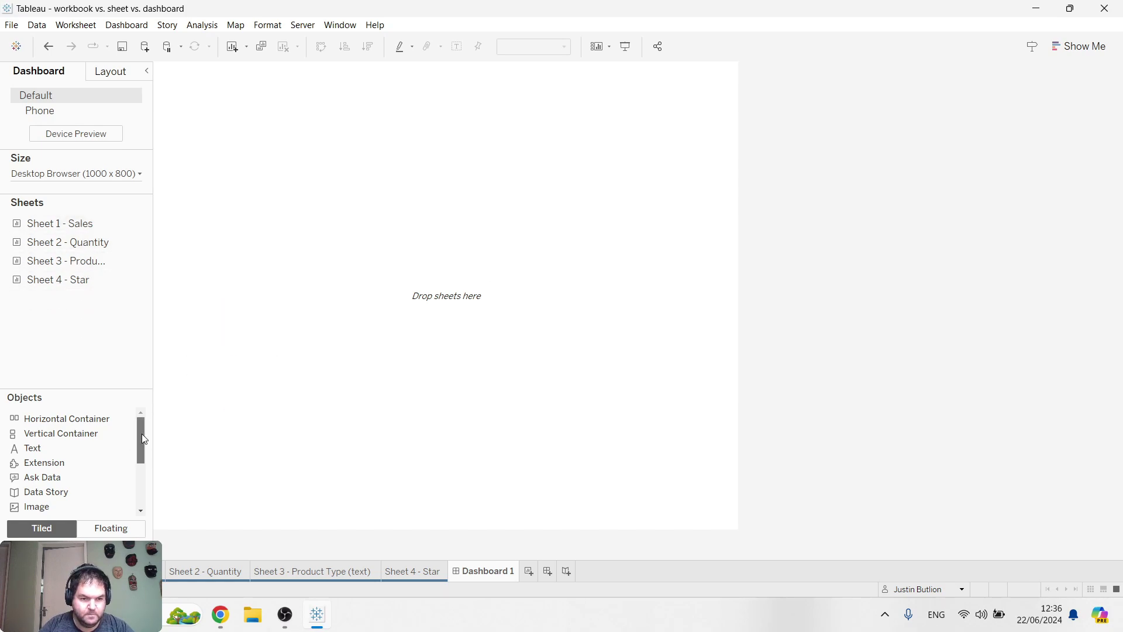
pyautogui.moveTo(141, 439)
pyautogui.mouseDown()
pyautogui.moveTo(142, 493)
pyautogui.moveTo(141, 430)
pyautogui.mouseUp()
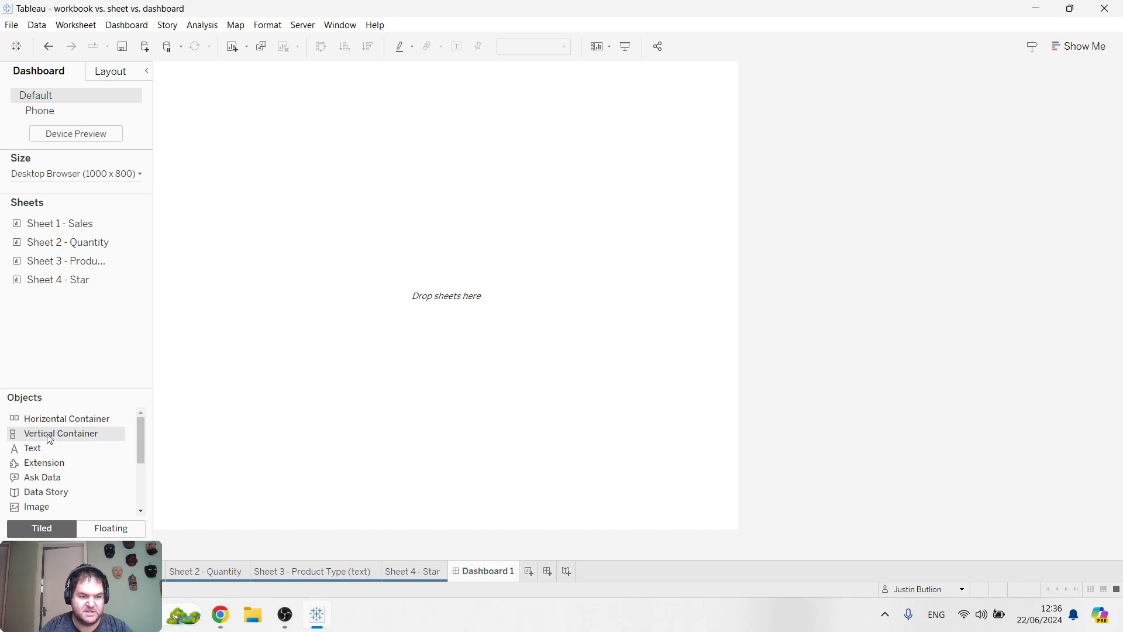
pyautogui.moveTo(47, 436); pyautogui.dragTo(195, 398)
pyautogui.moveTo(469, 270); pyautogui.dragTo(472, 270)
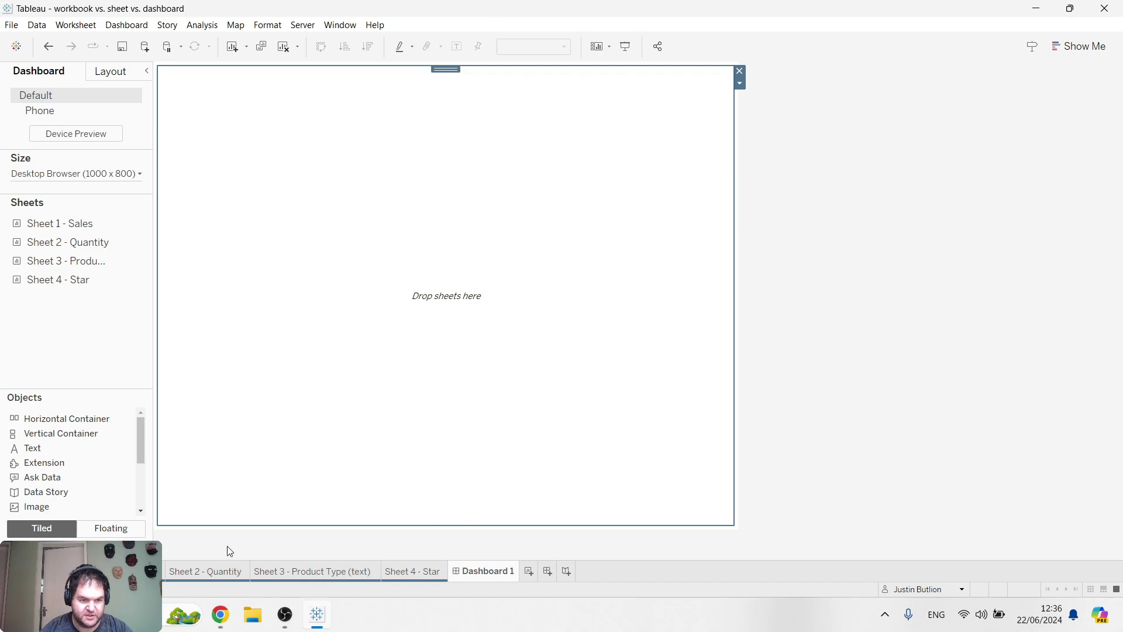
# Add a Text object reading 'Dashboard #1 - Sales & Quantity'.
pyautogui.moveTo(33, 448)
pyautogui.mouseDown()
pyautogui.moveTo(267, 352)
pyautogui.moveTo(494, 141)
pyautogui.mouseUp()
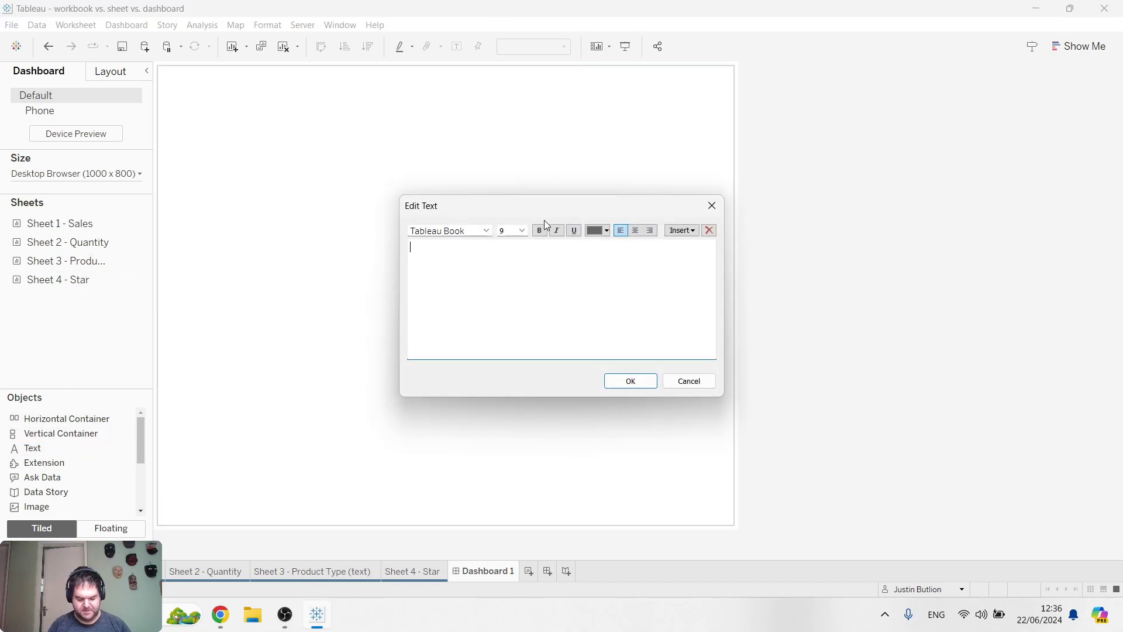
pyautogui.write('Dashboard')
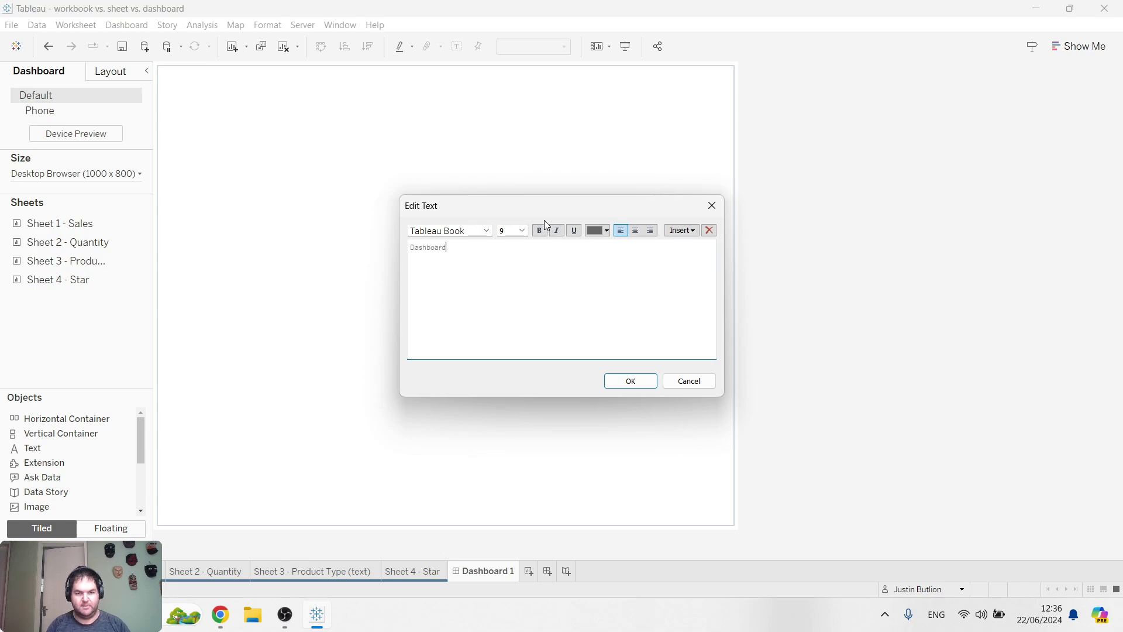
pyautogui.write(' #1 - Sale')
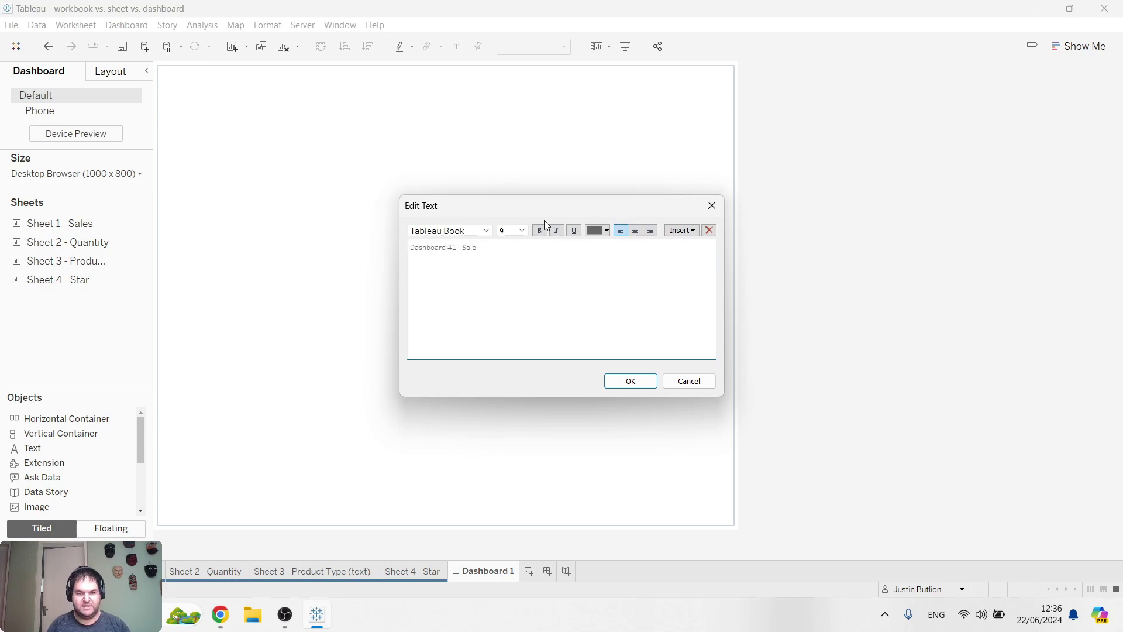
pyautogui.write('s & QUa')
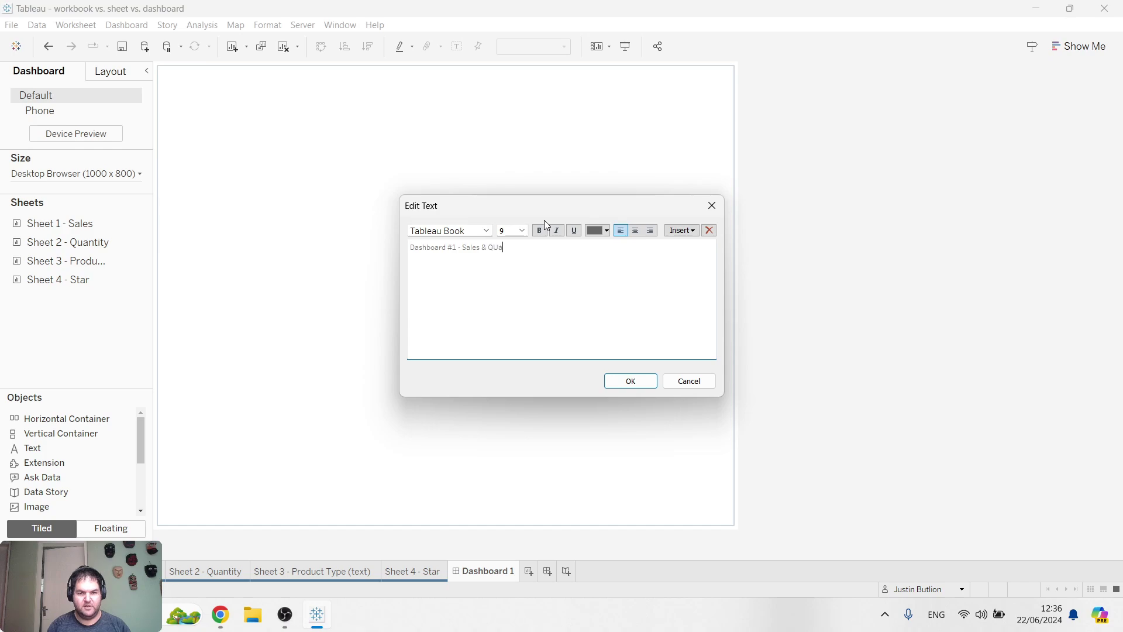
pyautogui.write('ntit')
pyautogui.press('BackSpace')
pyautogui.press('BackSpace')
pyautogui.press('BackSpace')
pyautogui.press('BackSpace')
pyautogui.press('BackSpace')
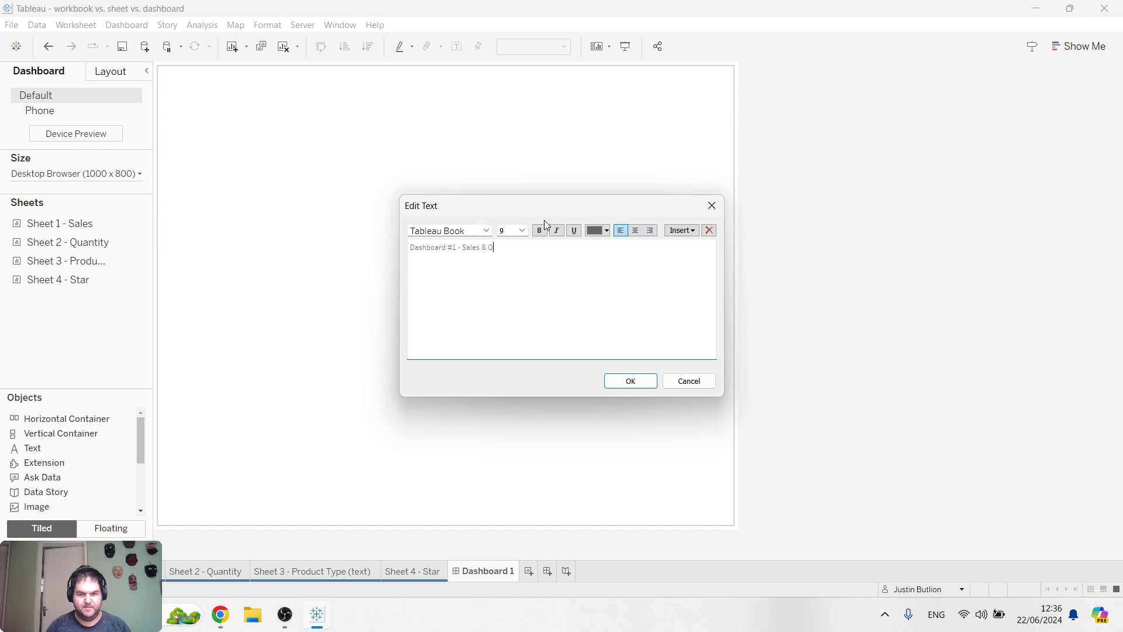
pyautogui.write('uantiu')
# Format the title text at size 24, black, centre-aligned.
pyautogui.hotkey('ctrl', 'a')
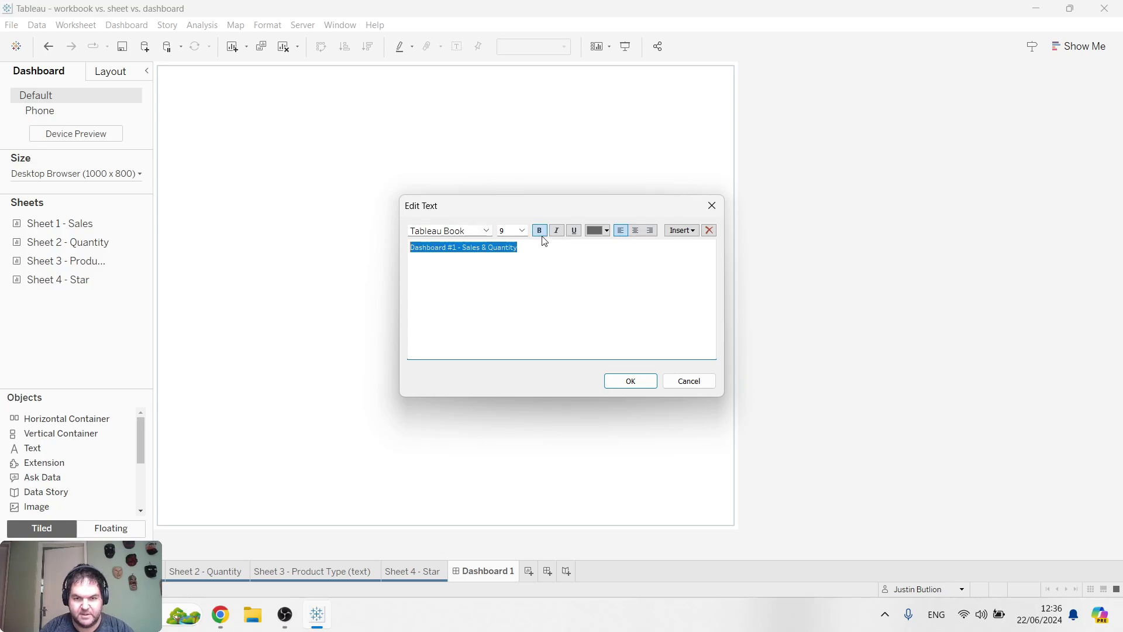
pyautogui.click(522, 231)
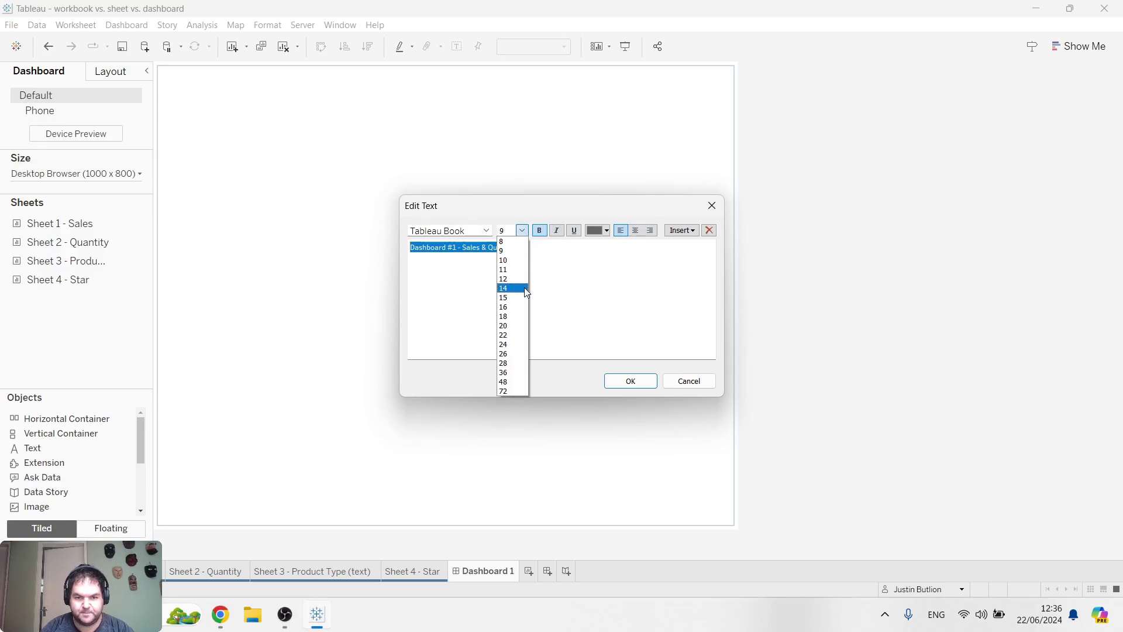
pyautogui.click(508, 346)
pyautogui.click(607, 230)
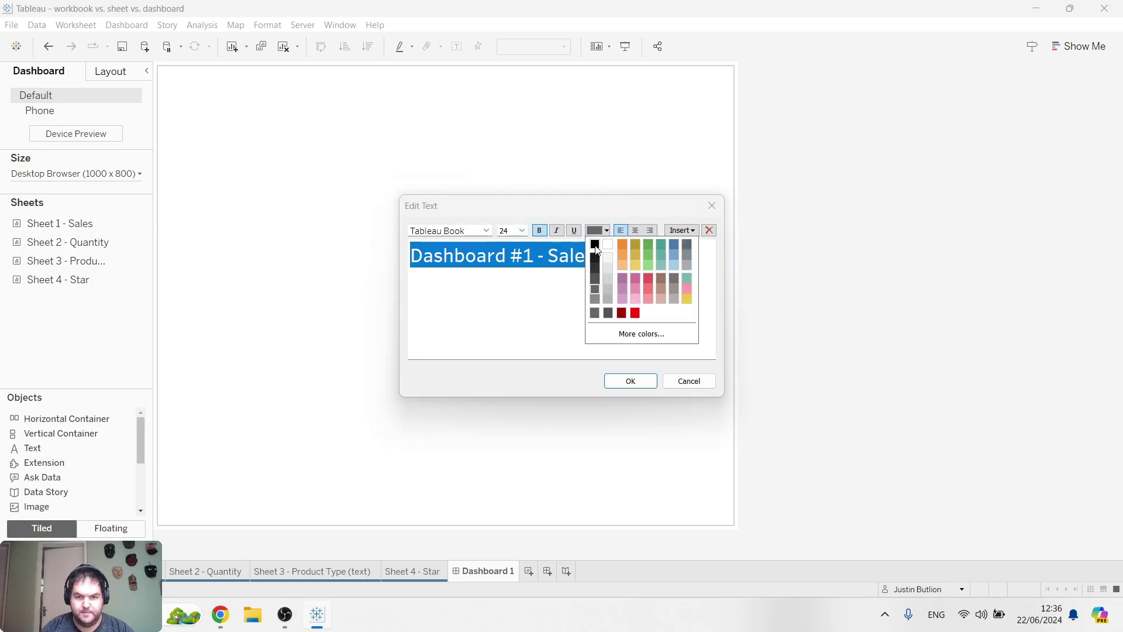
pyautogui.click(594, 244)
pyautogui.click(636, 230)
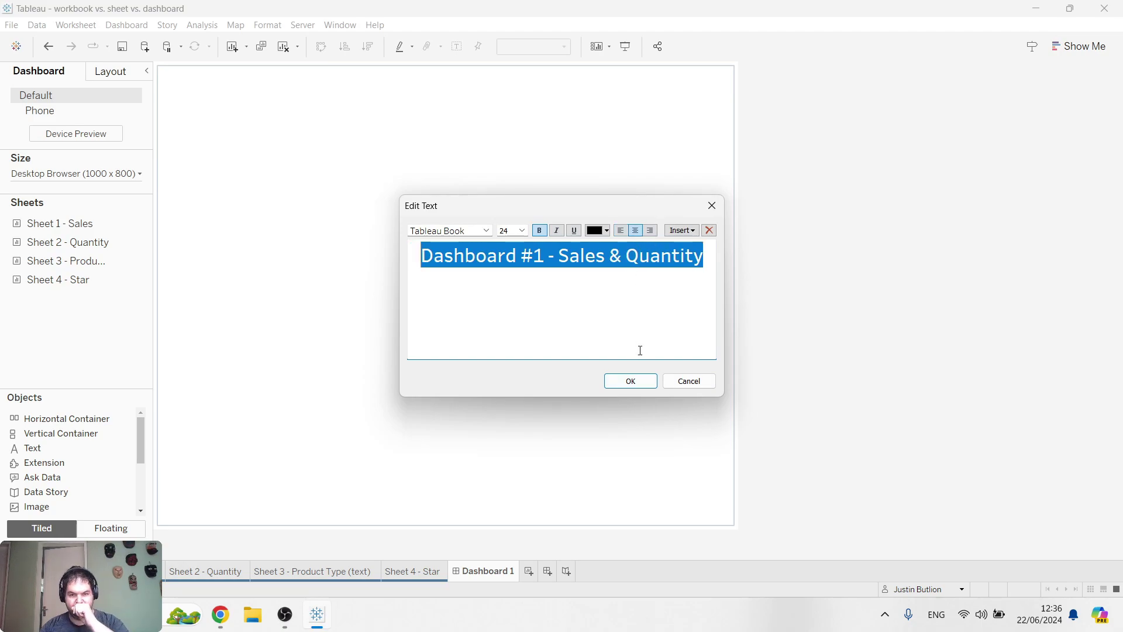
pyautogui.click(630, 380)
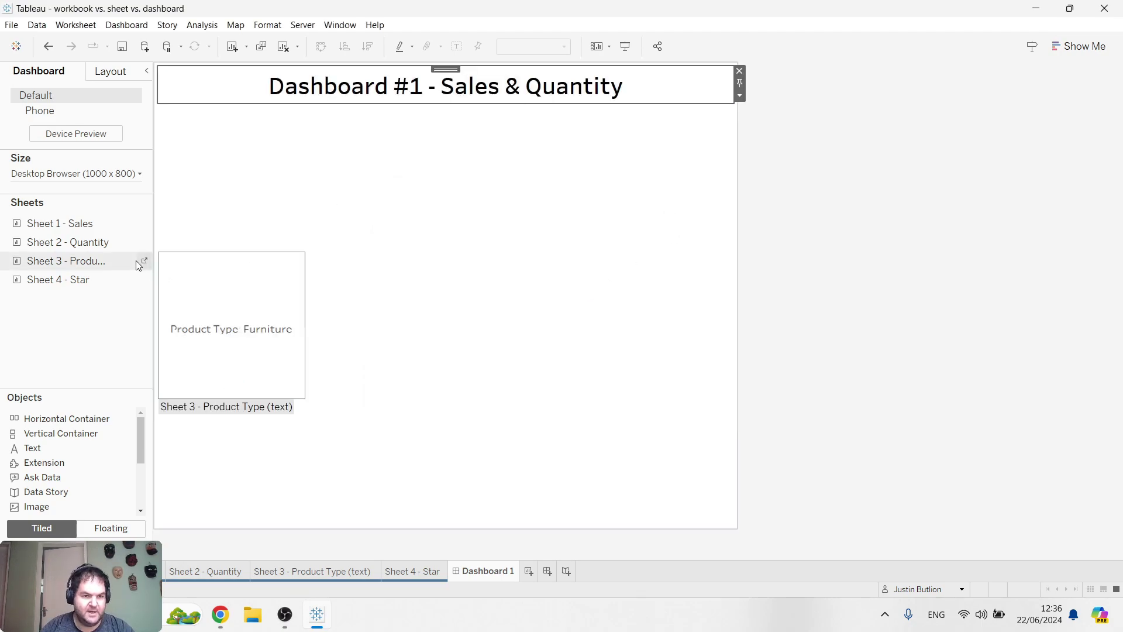
# Drop Sheet 1 - Sales under the dashboard title and change its title to 'Total Sales'.
pyautogui.moveTo(82, 228)
pyautogui.moveTo(58, 220); pyautogui.dragTo(401, 168)
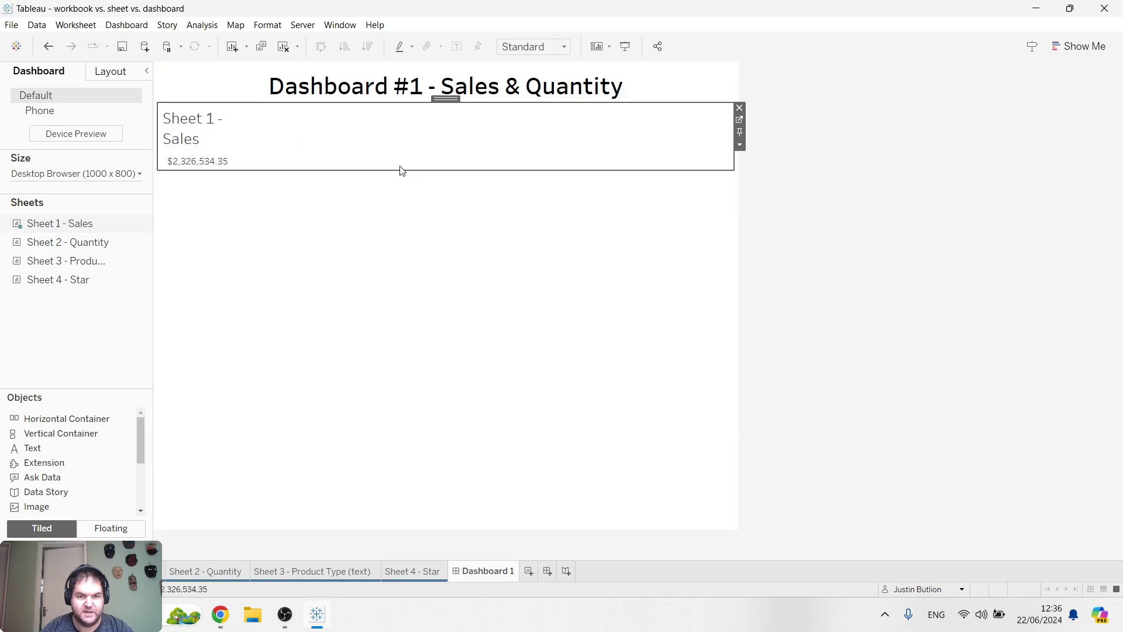
pyautogui.rightClick(196, 128)
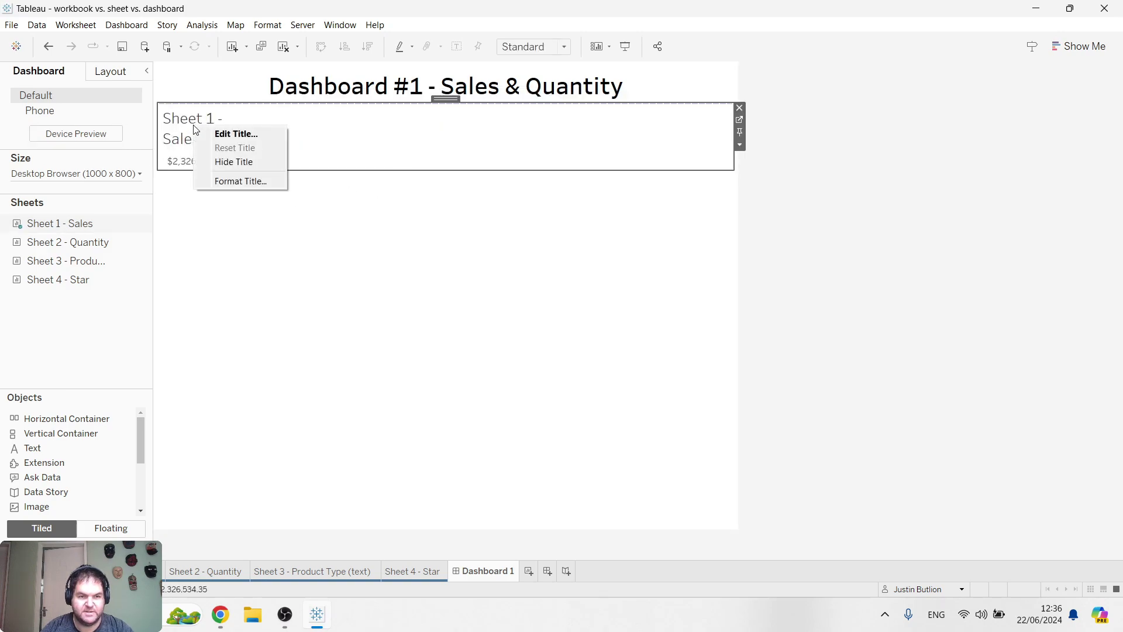
pyautogui.click(235, 136)
pyautogui.moveTo(528, 263); pyautogui.dragTo(263, 248)
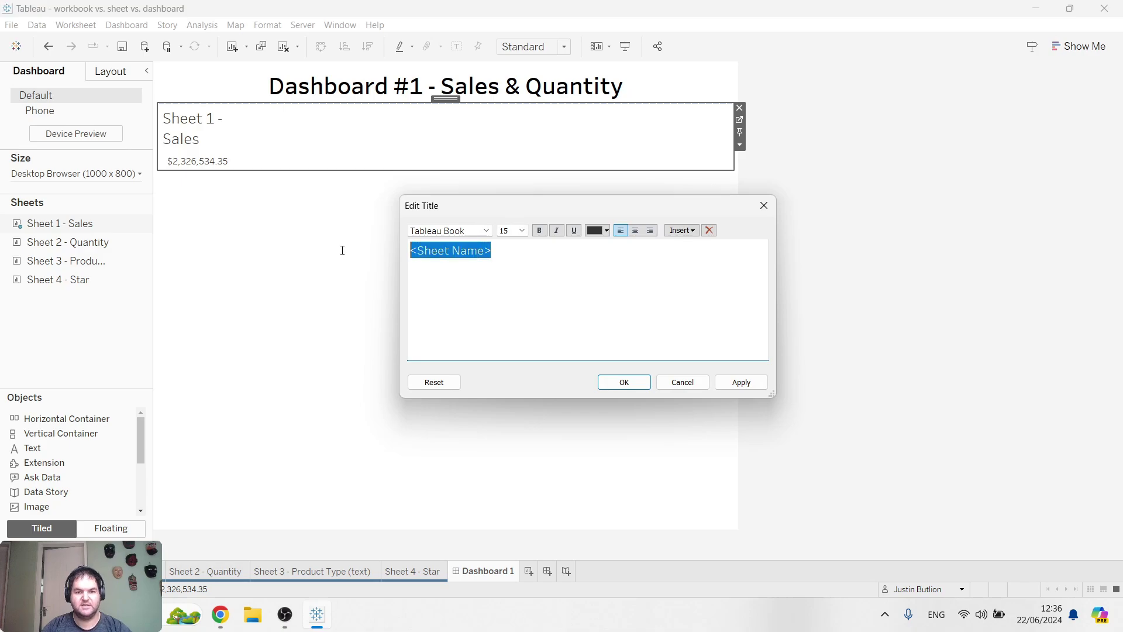
pyautogui.write('Total Sales')
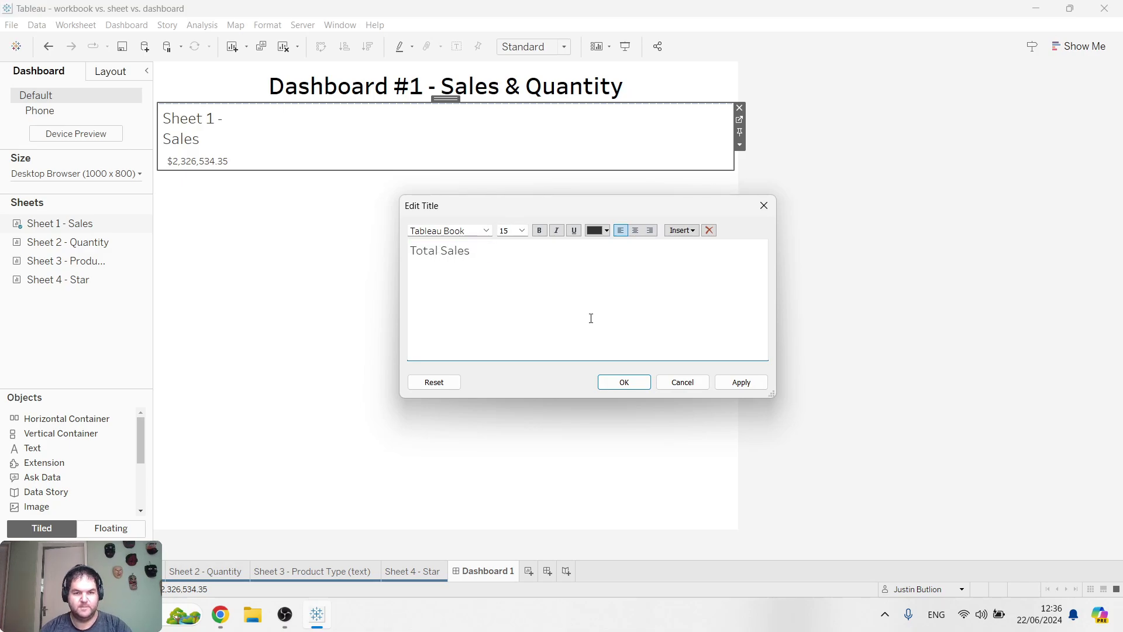
pyautogui.click(626, 383)
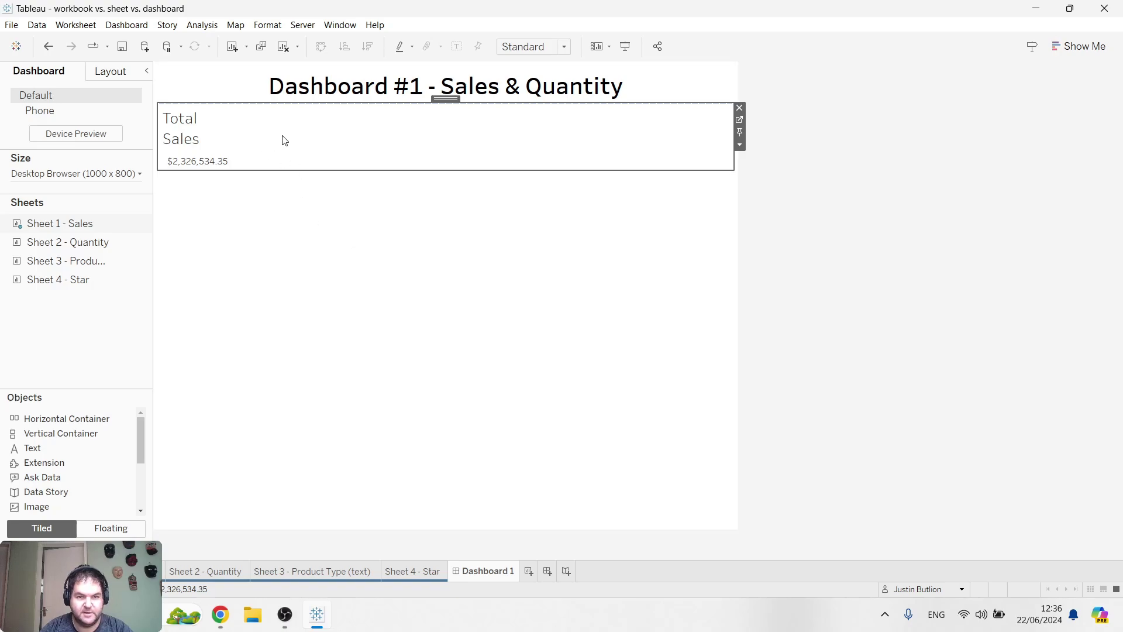
# Place the Quantity sheet below Total Sales.
pyautogui.rightClick(195, 126)
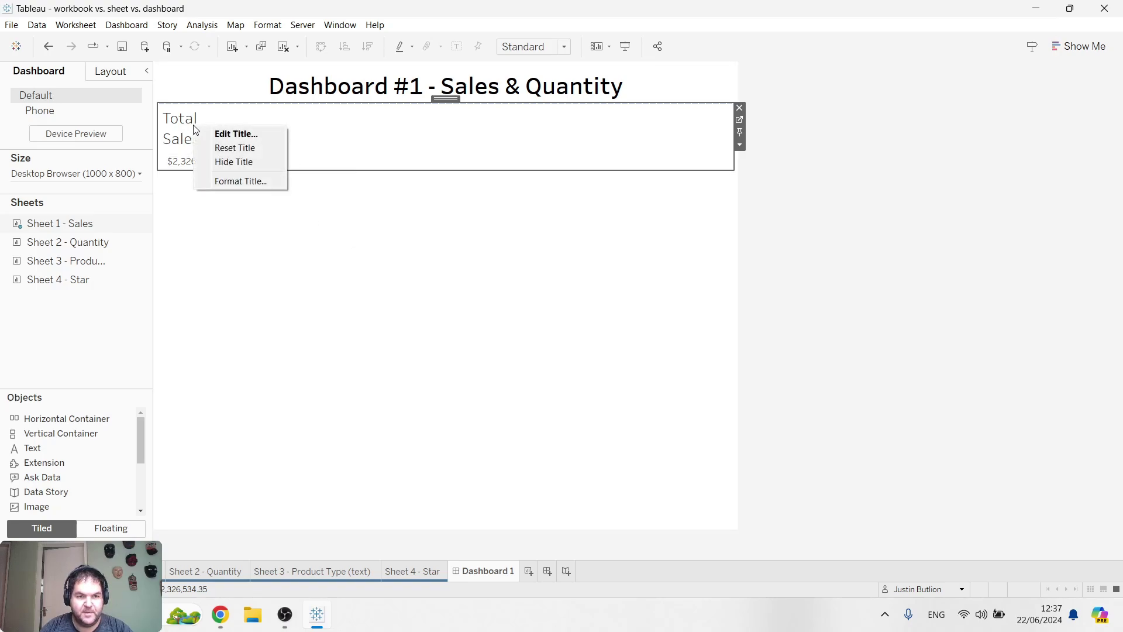
pyautogui.click(534, 154)
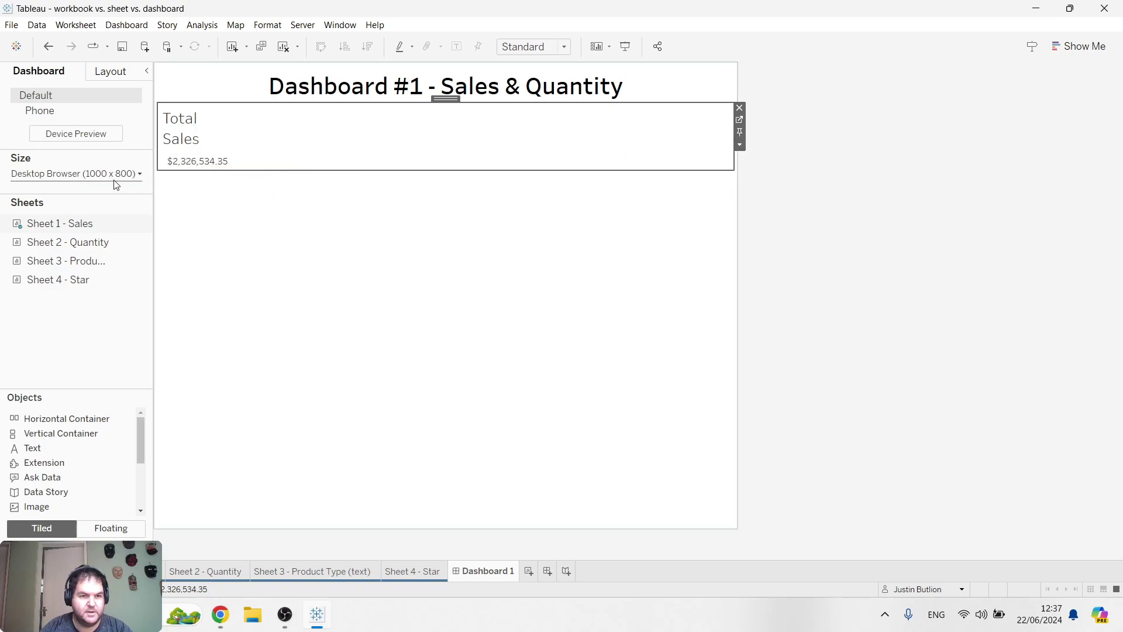
pyautogui.moveTo(103, 243)
pyautogui.mouseDown()
pyautogui.moveTo(48, 245)
pyautogui.moveTo(237, 257)
pyautogui.moveTo(367, 230)
pyautogui.moveTo(414, 256)
pyautogui.mouseUp()
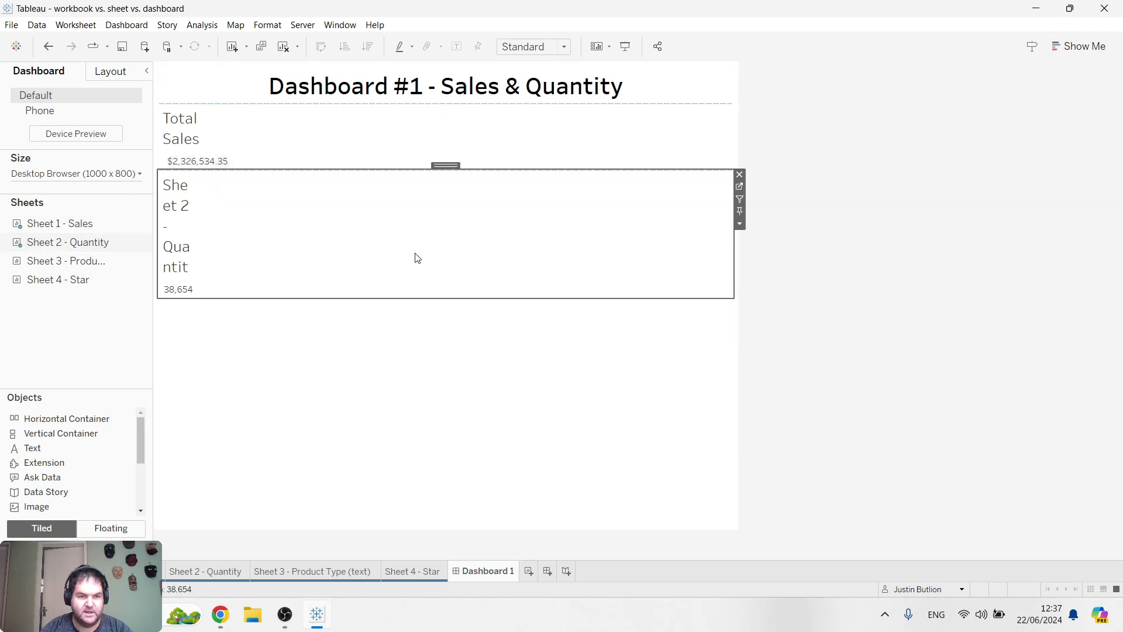
# Retitle the Quantity sheet 'Total Quantity'.
pyautogui.rightClick(184, 209)
pyautogui.click(225, 217)
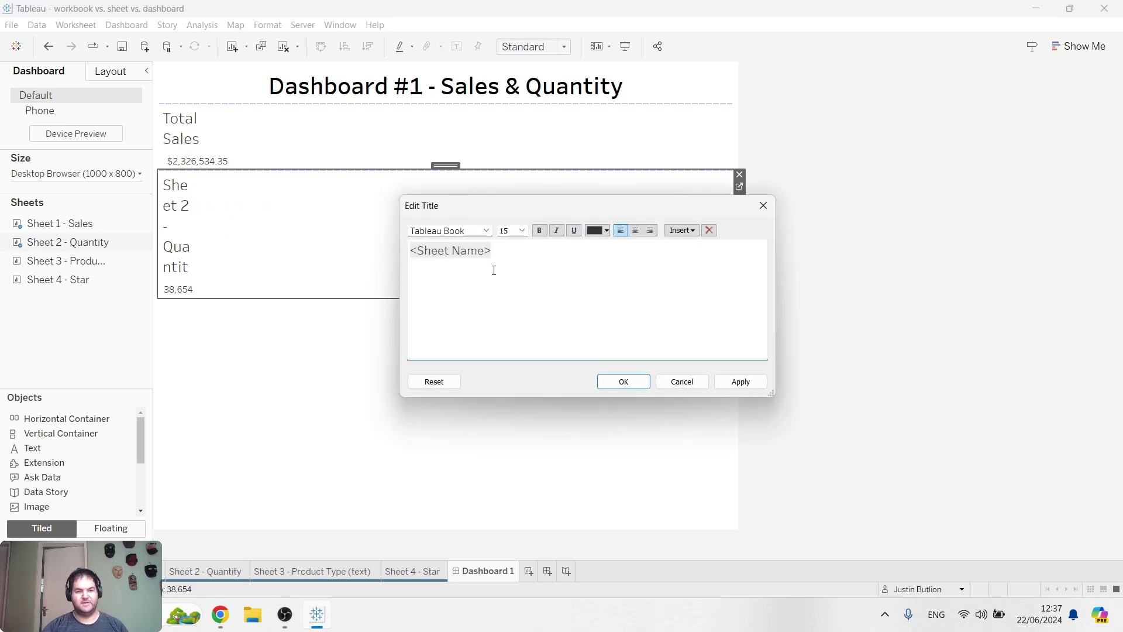
pyautogui.hotkey('ctrl', 'a')
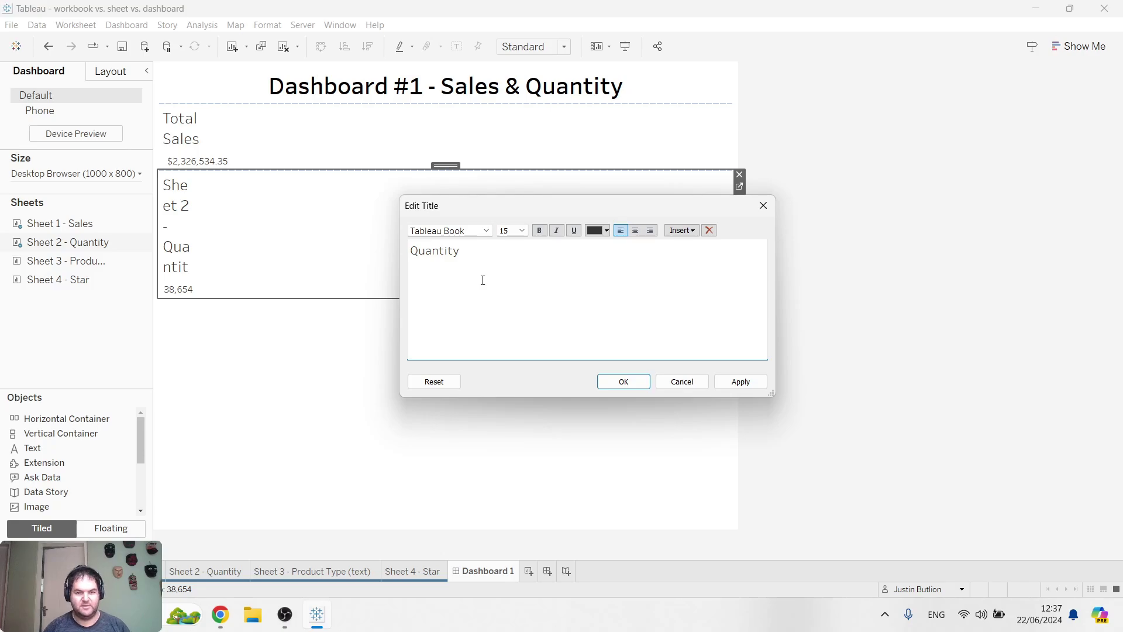
pyautogui.write('Total')
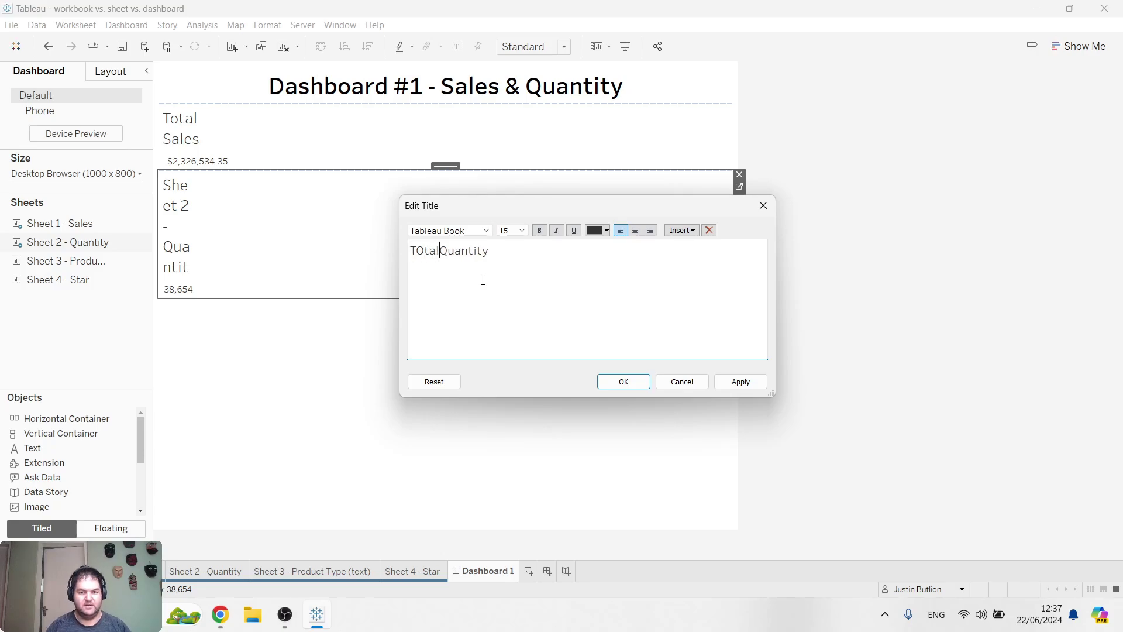
pyautogui.press('BackSpace')
pyautogui.press('BackSpace')
pyautogui.press('BackSpace')
pyautogui.write('tal')
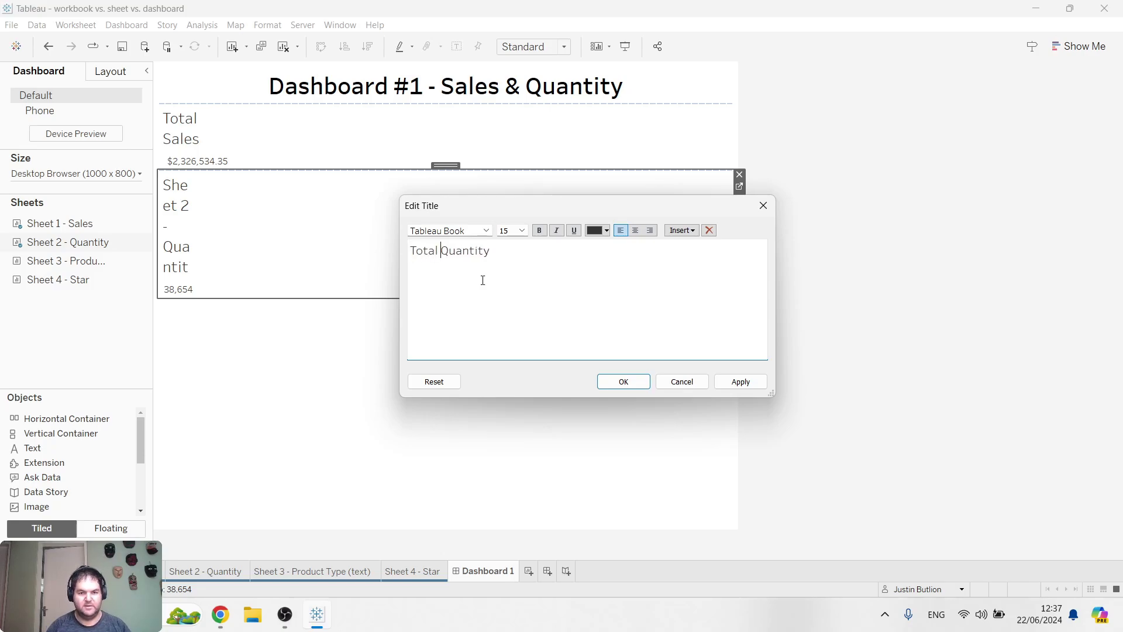
pyautogui.click(617, 381)
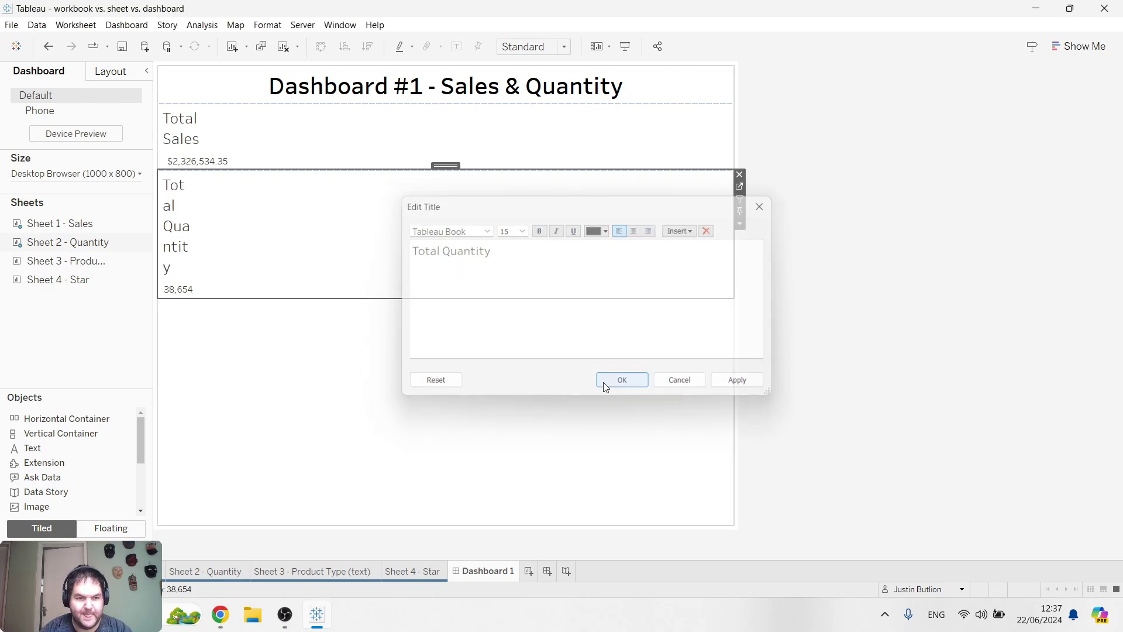
# Set both the Total Quantity and Total Sales sheets to Fit Width.
pyautogui.click(740, 223)
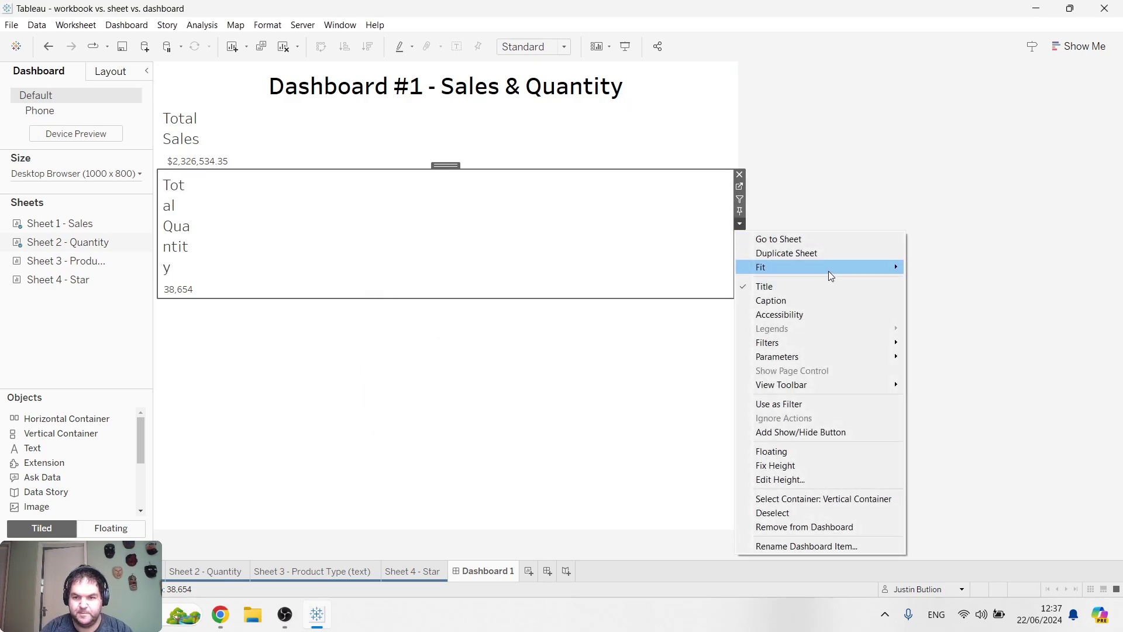
pyautogui.moveTo(828, 271)
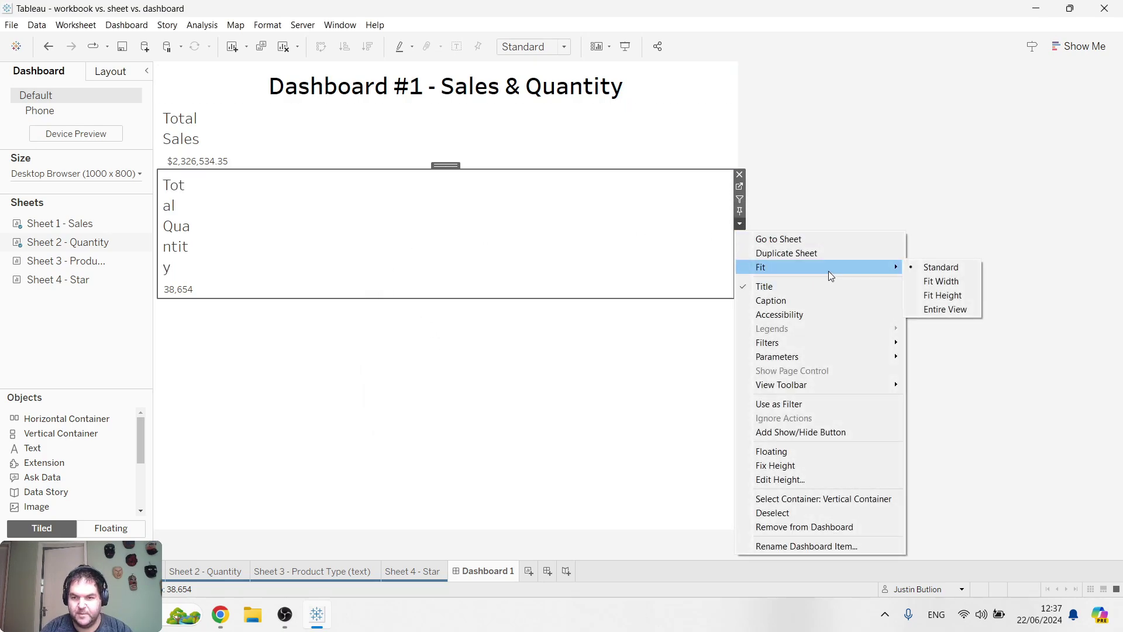
pyautogui.click(963, 282)
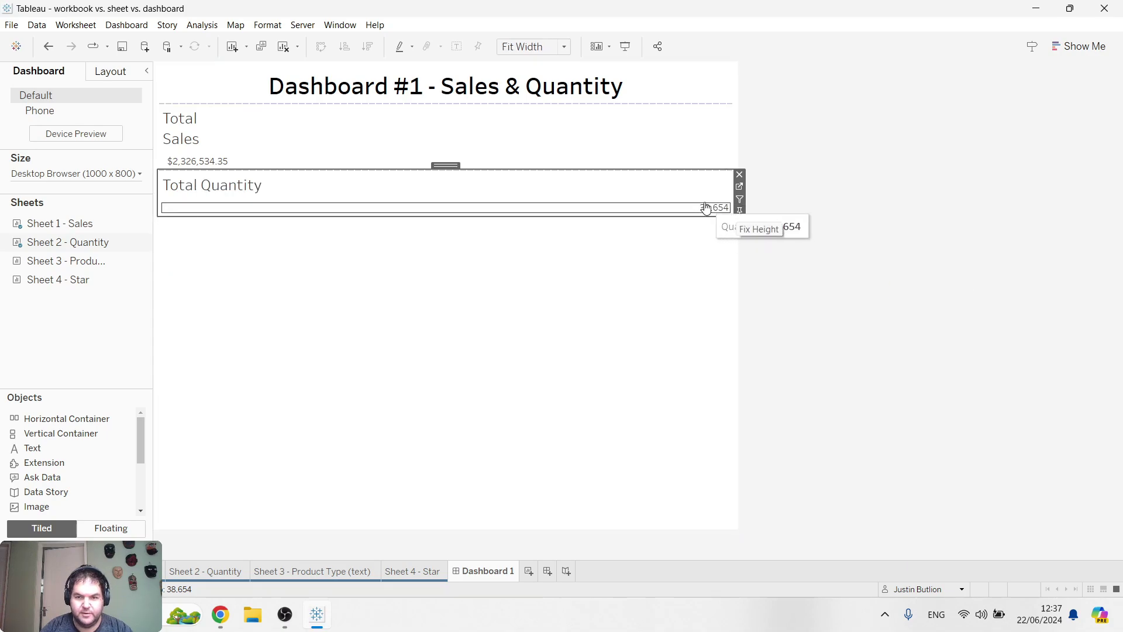
pyautogui.click(561, 145)
pyautogui.click(739, 157)
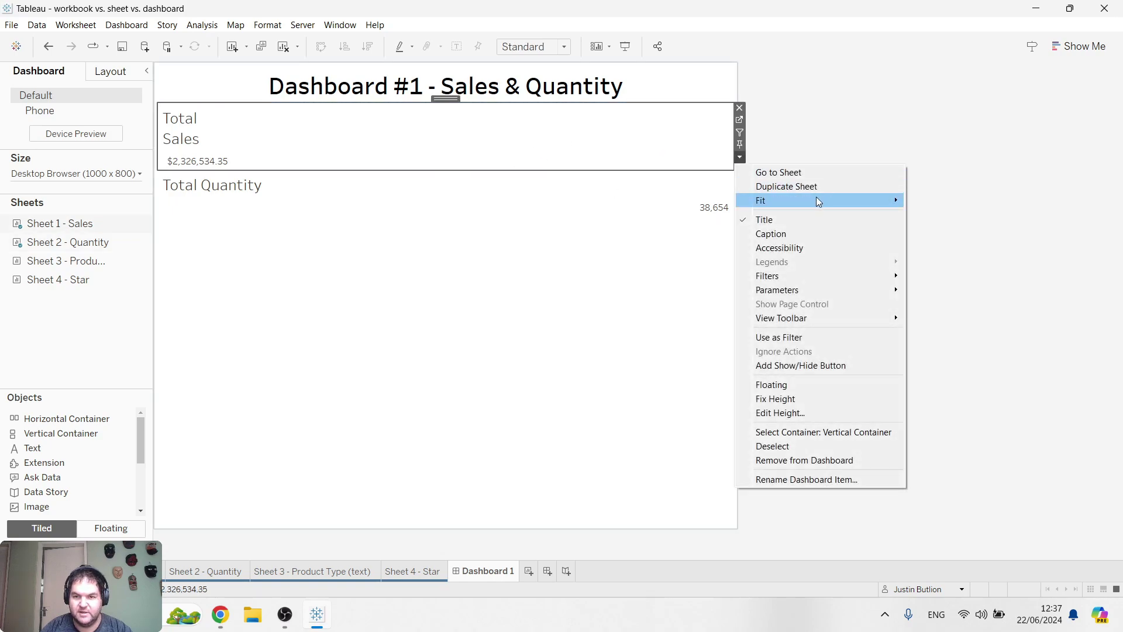
pyautogui.moveTo(816, 198)
pyautogui.click(934, 216)
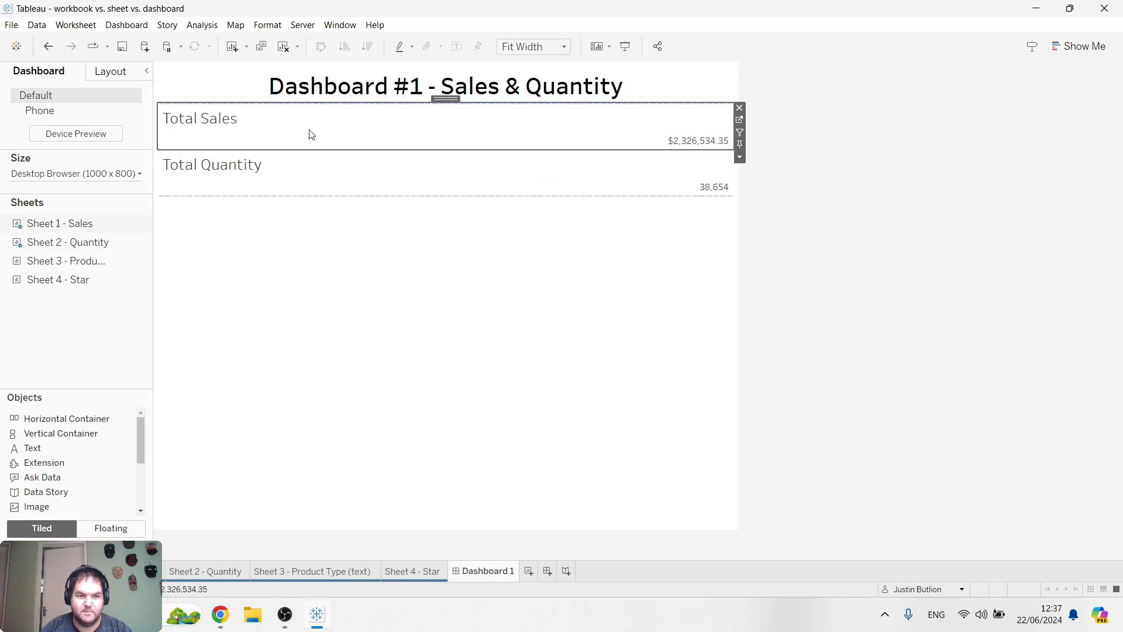
# Left-align the SUM(Sales) and SUM(Quantity) figures on their worksheets.
pyautogui.click(740, 158)
pyautogui.click(777, 175)
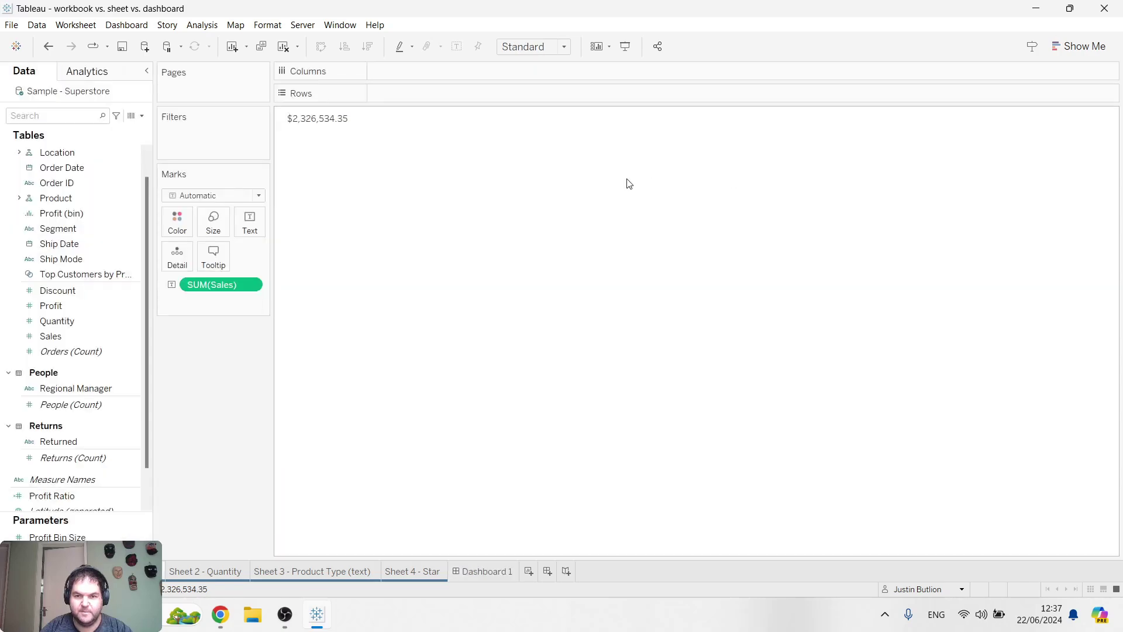
pyautogui.rightClick(240, 286)
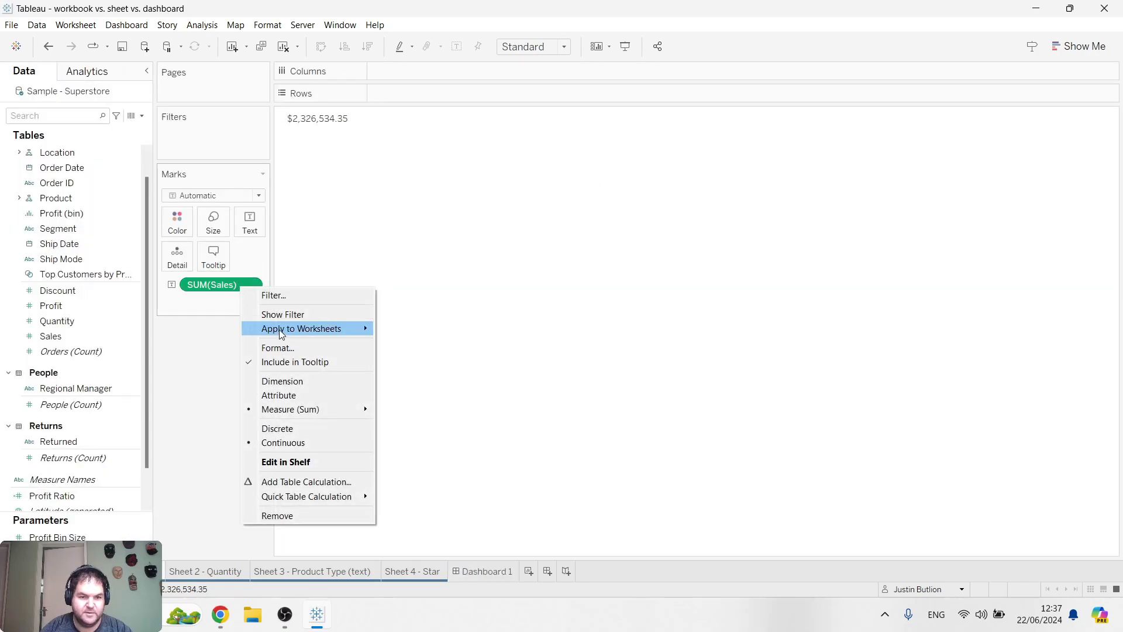
pyautogui.click(276, 348)
pyautogui.click(92, 180)
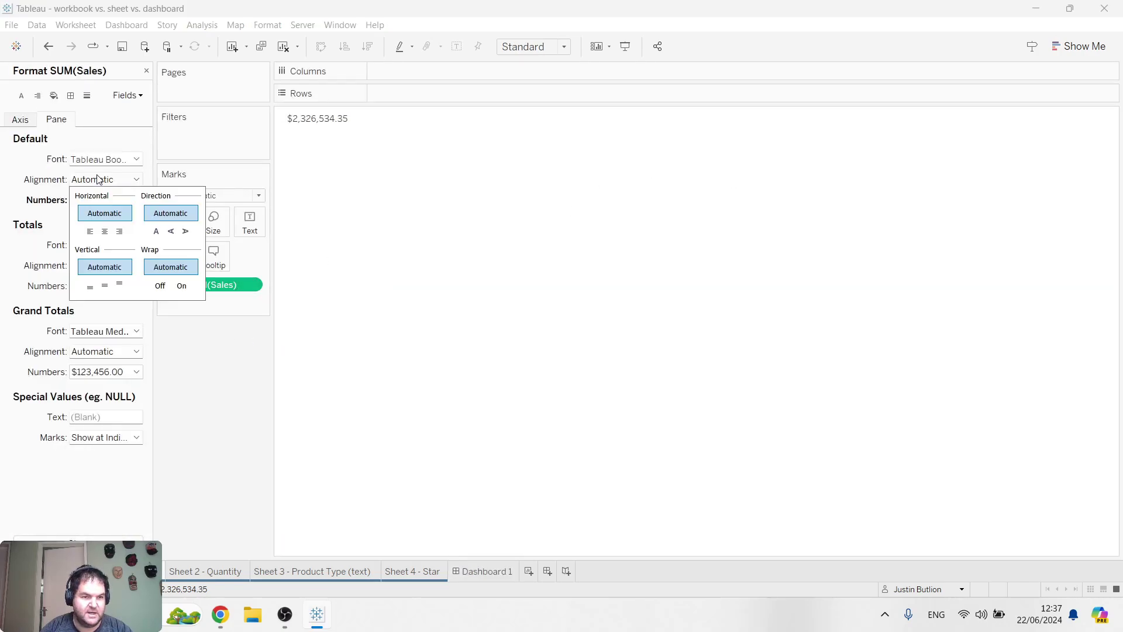
pyautogui.click(90, 232)
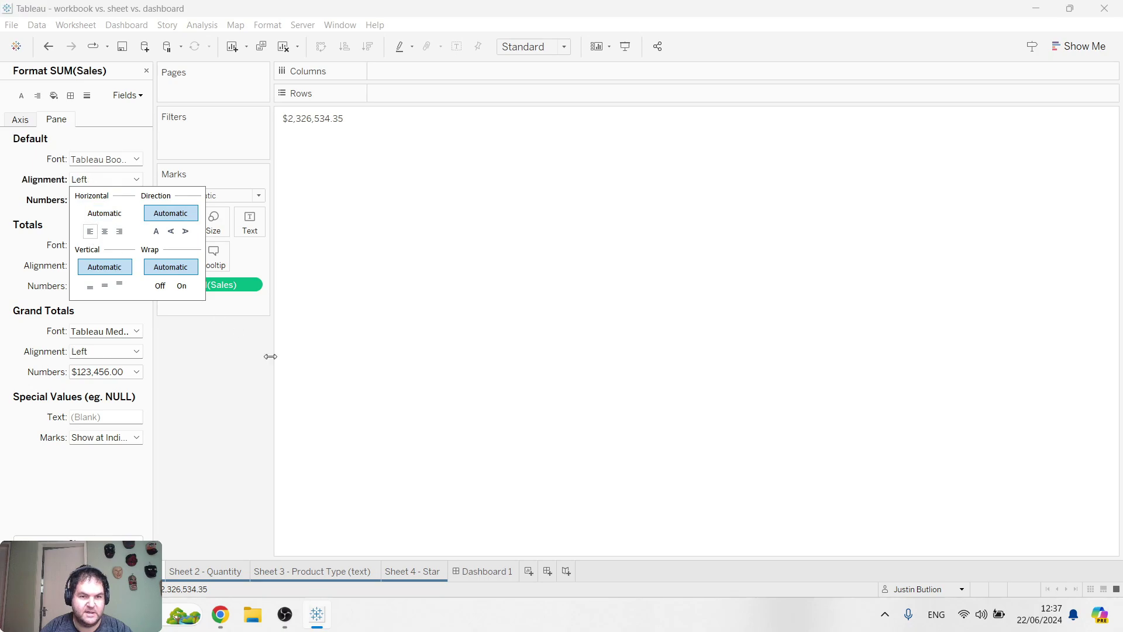
pyautogui.click(203, 570)
pyautogui.click(221, 285)
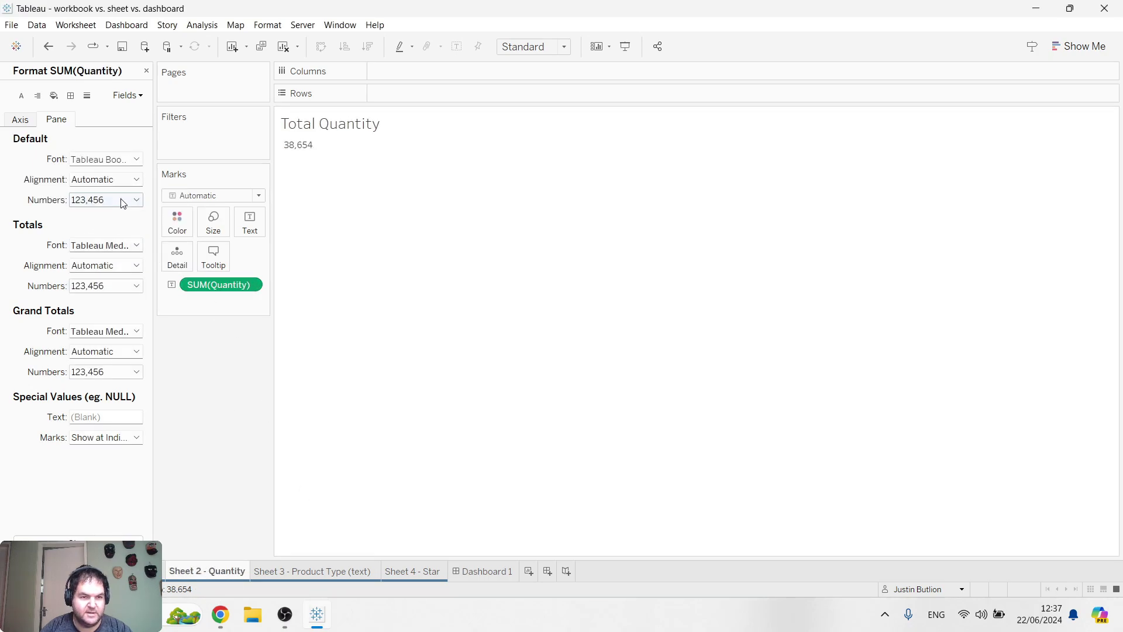
pyautogui.click(123, 201)
pyautogui.click(111, 180)
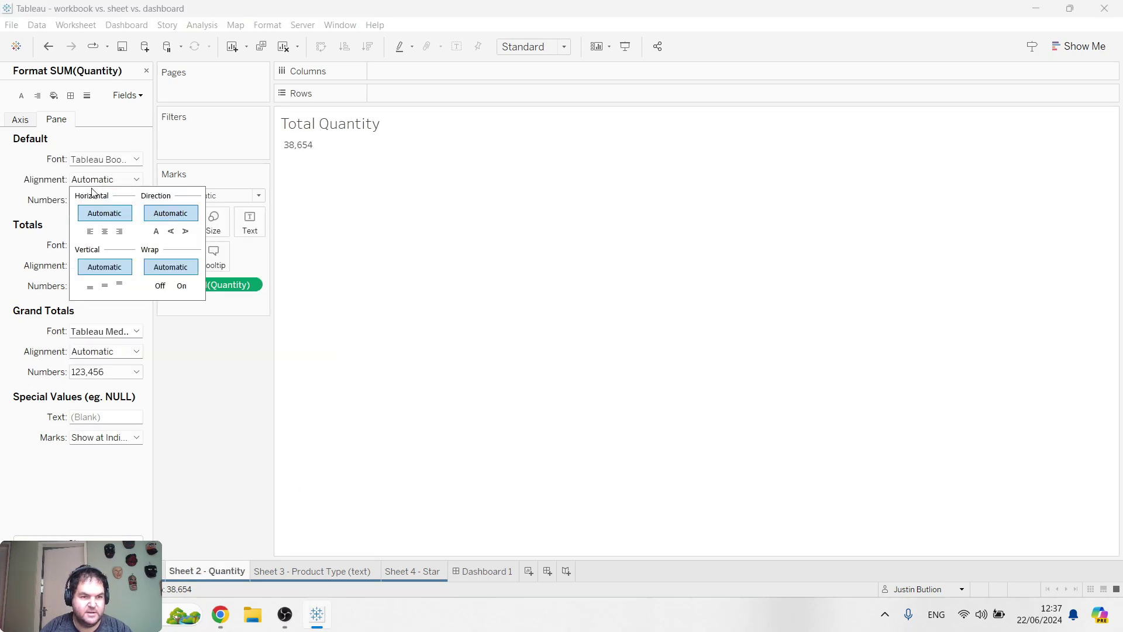
pyautogui.click(89, 233)
# Return to Dashboard 1 and close the Format pane.
pyautogui.click(498, 571)
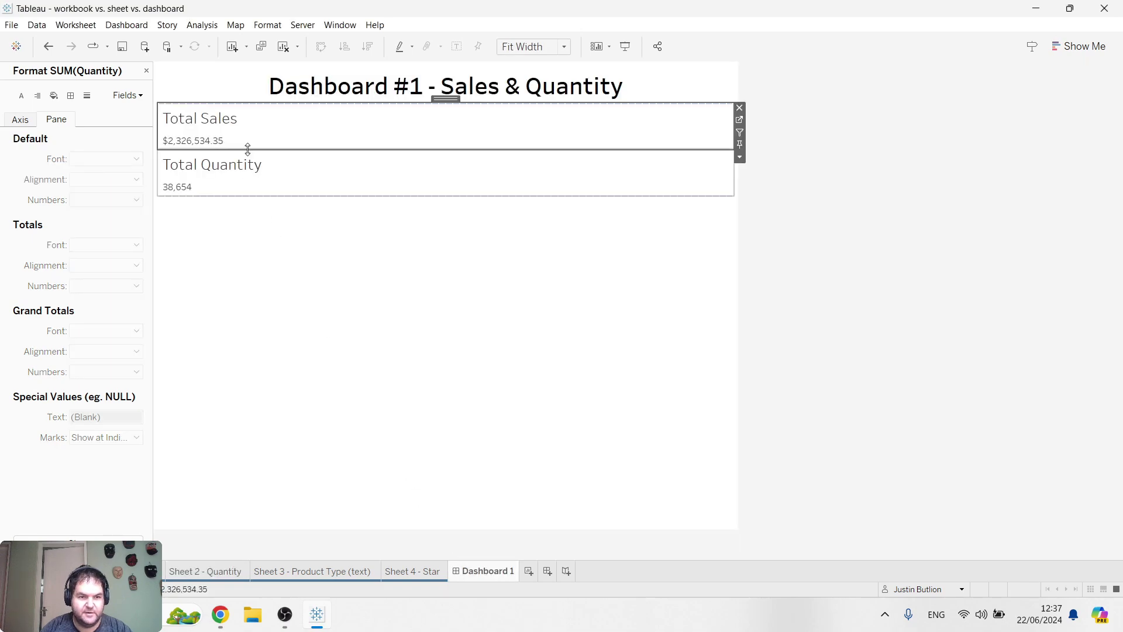
pyautogui.click(489, 316)
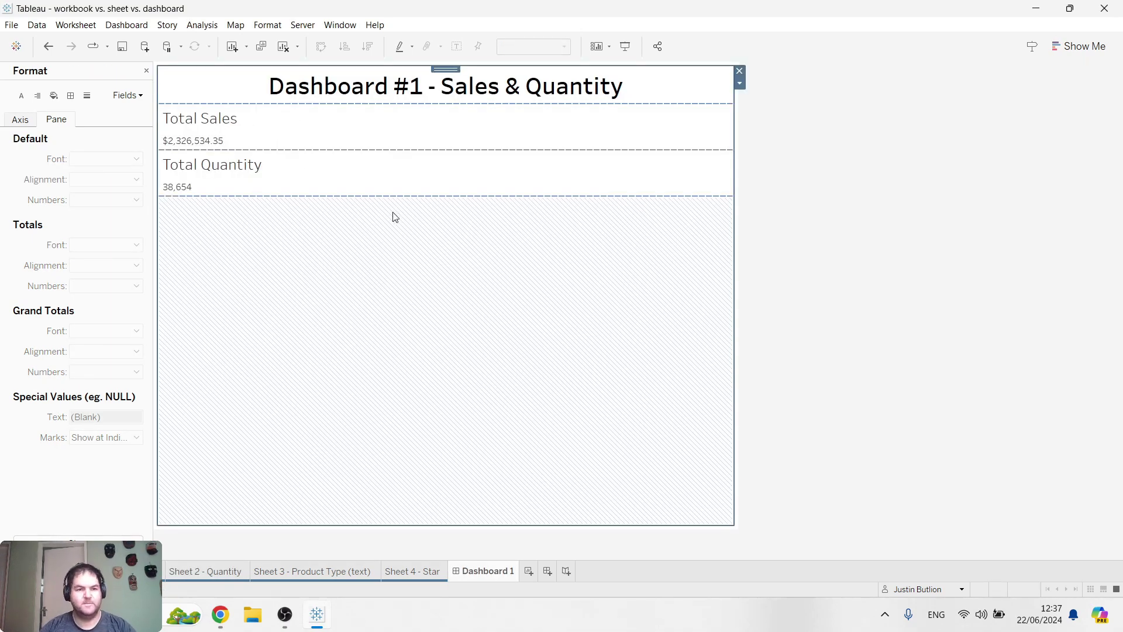
pyautogui.click(146, 71)
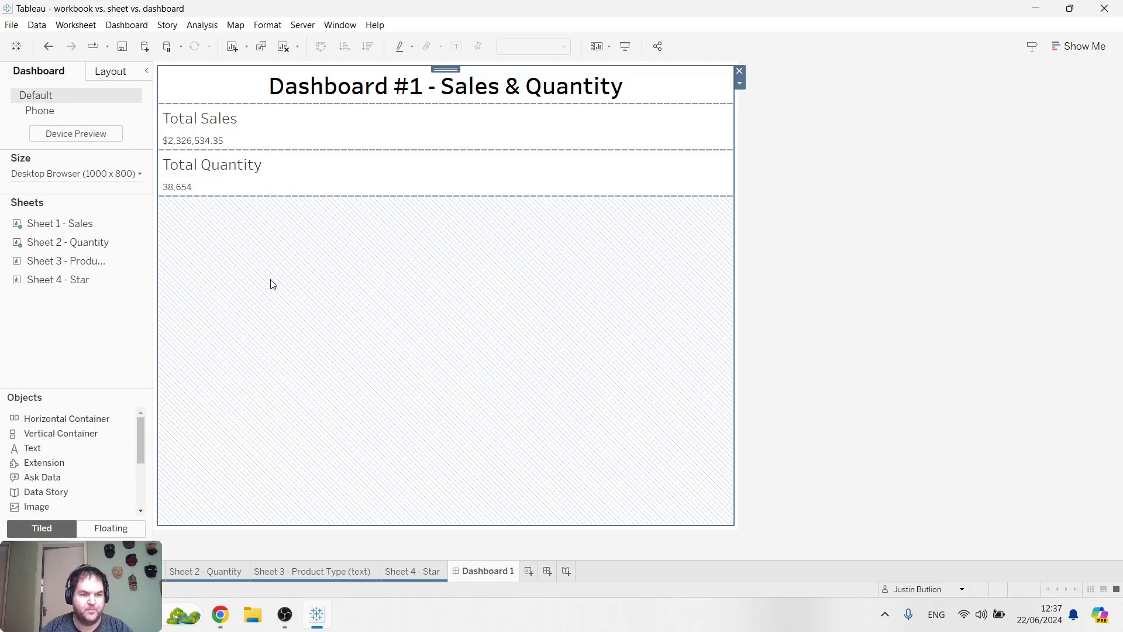
pyautogui.moveTo(95, 266)
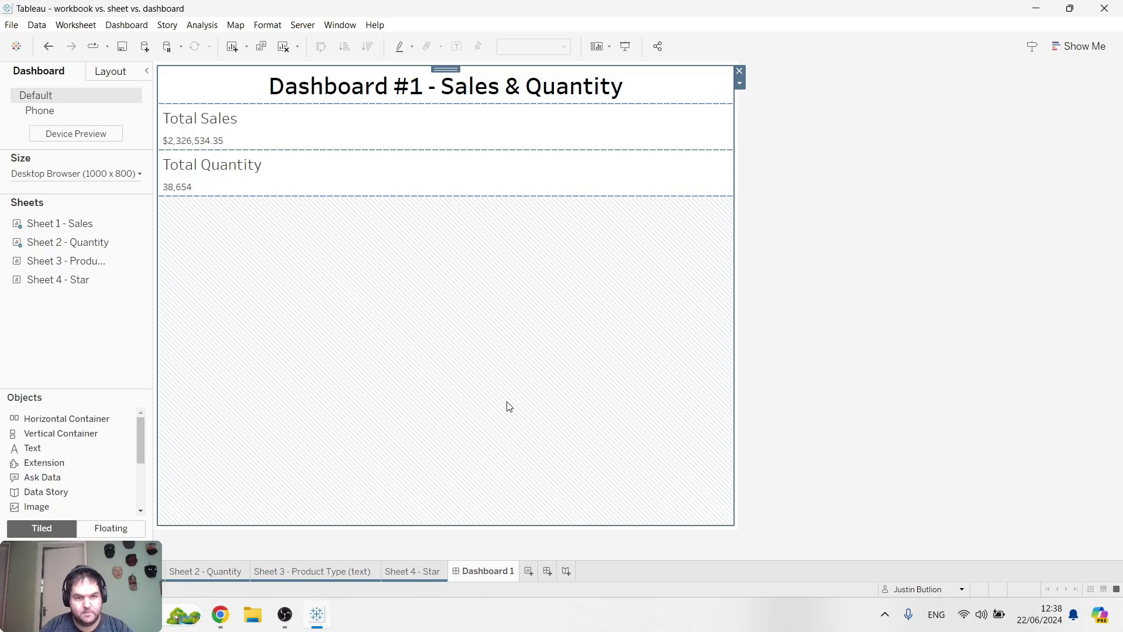
pyautogui.rightClick(502, 573)
# Colour the Dashboard 1 tab red and start a new dashboard with a vertical container.
pyautogui.moveTo(562, 563)
pyautogui.click(658, 546)
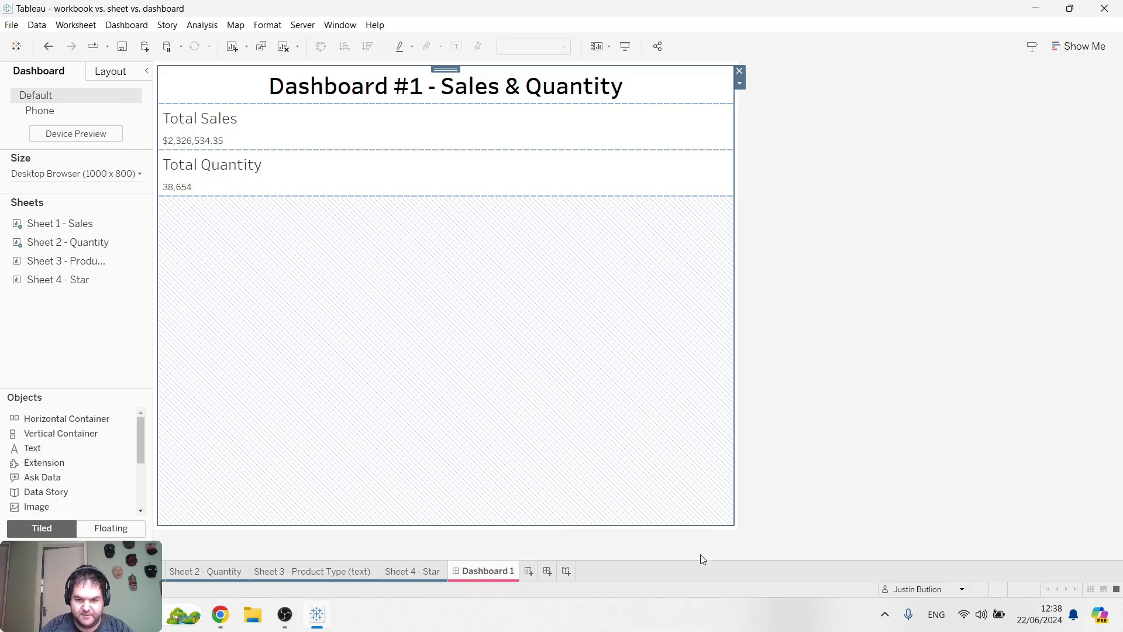
pyautogui.click(548, 572)
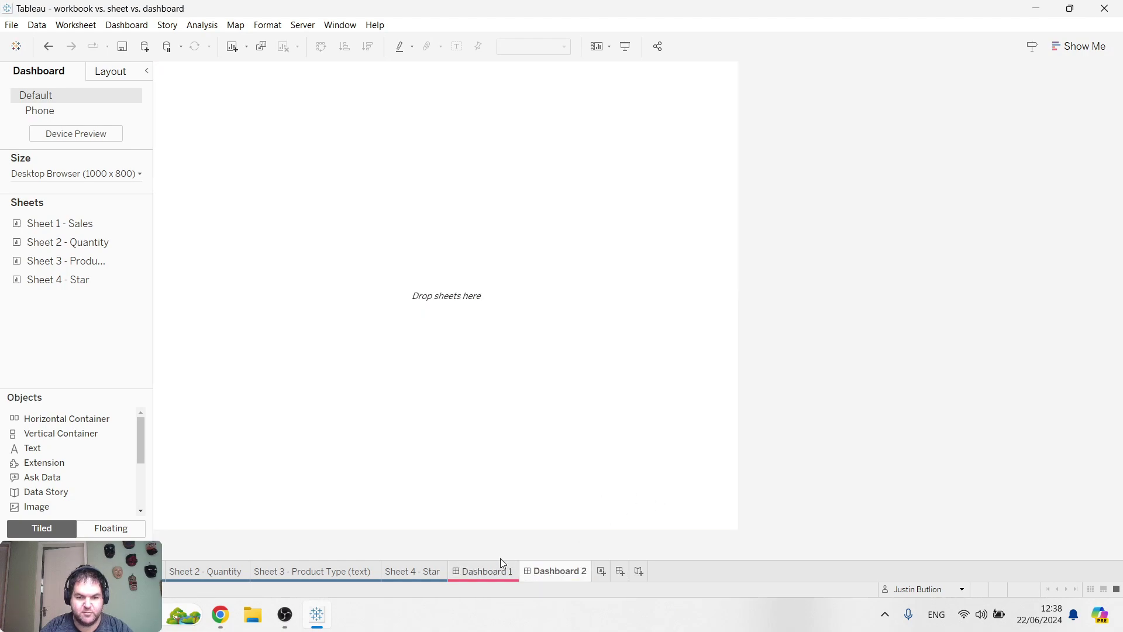
pyautogui.moveTo(66, 439); pyautogui.dragTo(556, 226)
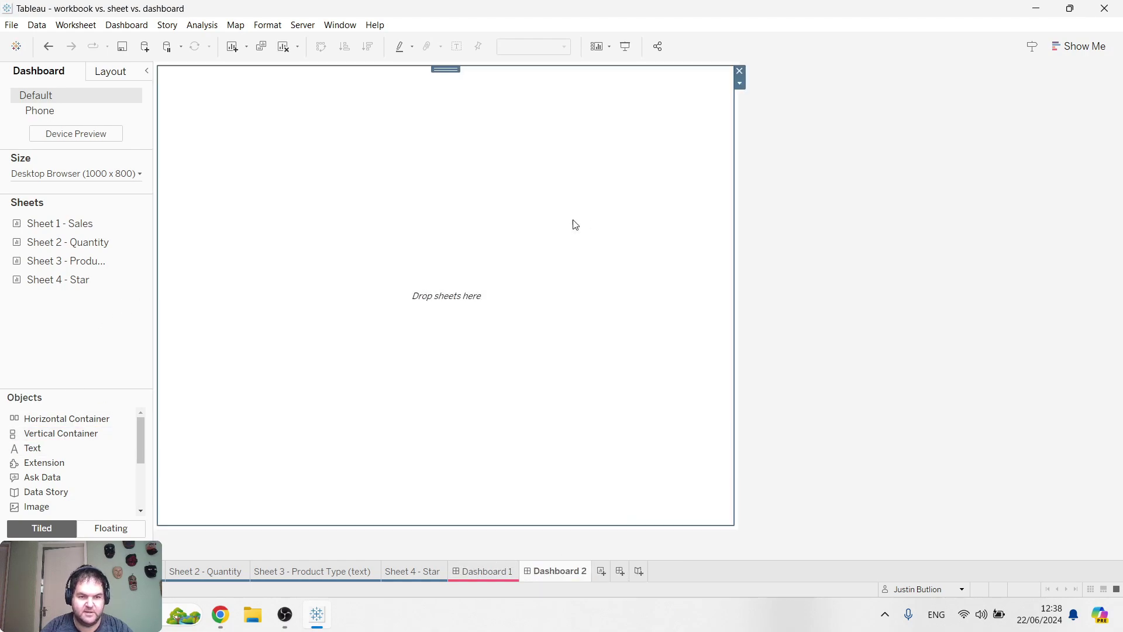
# Add a 'Furniture Dashboard' text heading at font size 22 in a dark colour.
pyautogui.moveTo(32, 448); pyautogui.dragTo(554, 240)
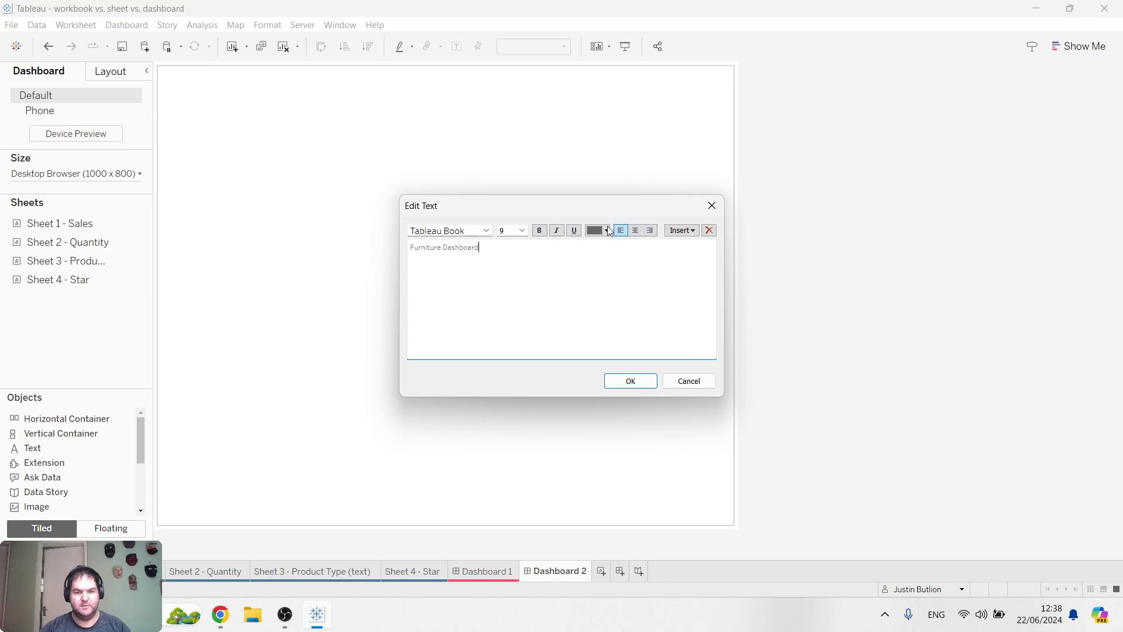
pyautogui.hotkey('ctrl', 'a')
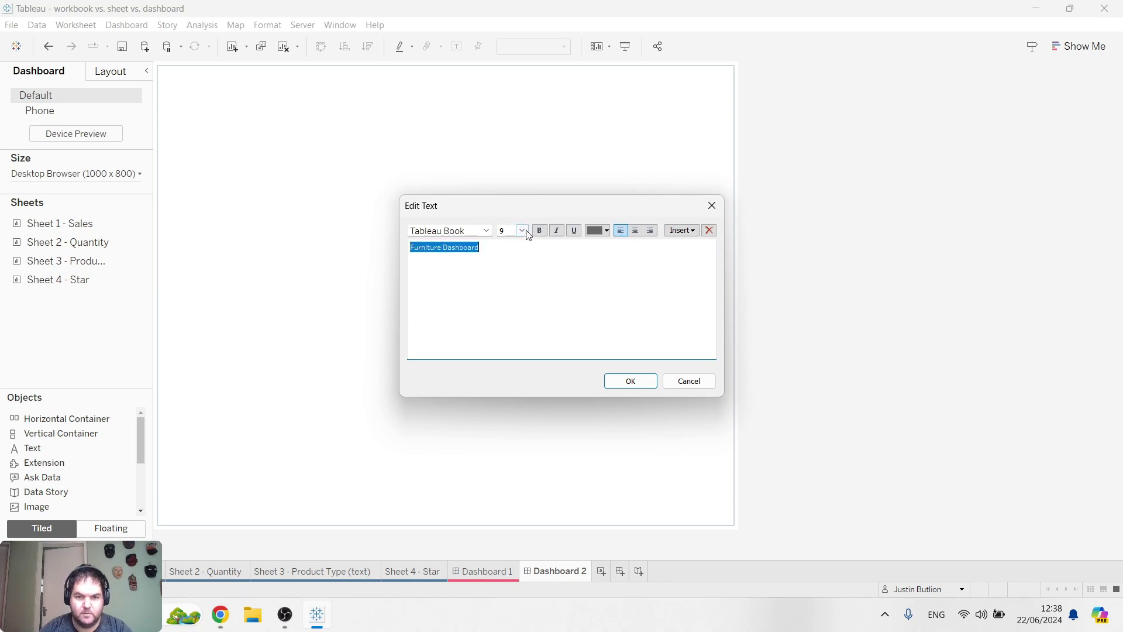
pyautogui.click(524, 230)
pyautogui.click(522, 231)
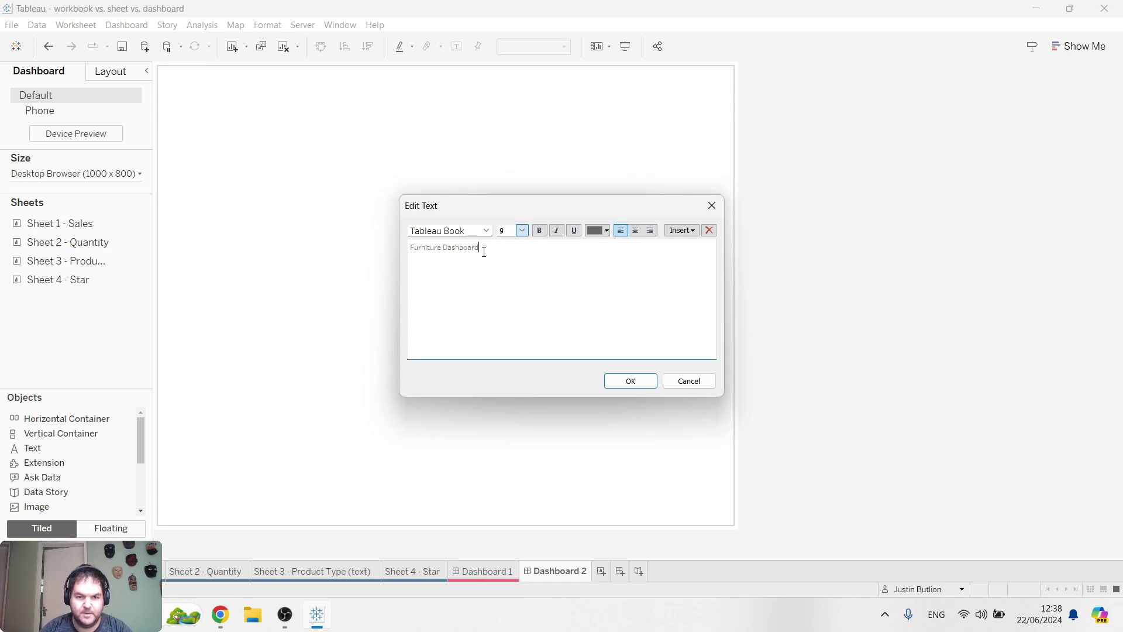
pyautogui.click(520, 234)
pyautogui.click(525, 342)
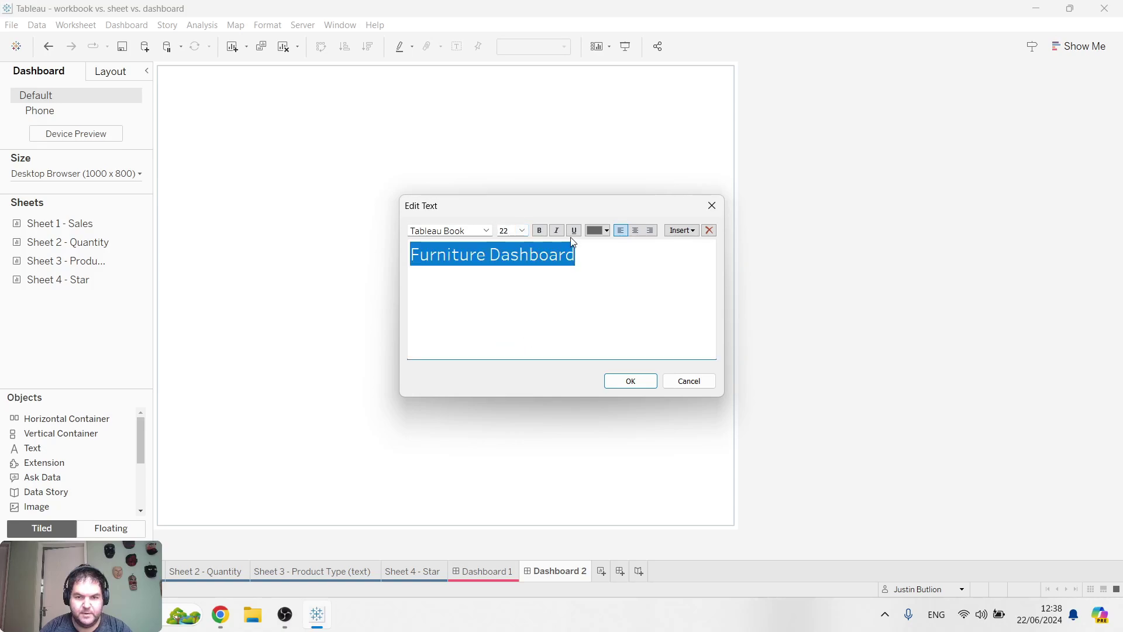
pyautogui.click(606, 231)
pyautogui.click(592, 251)
pyautogui.click(623, 380)
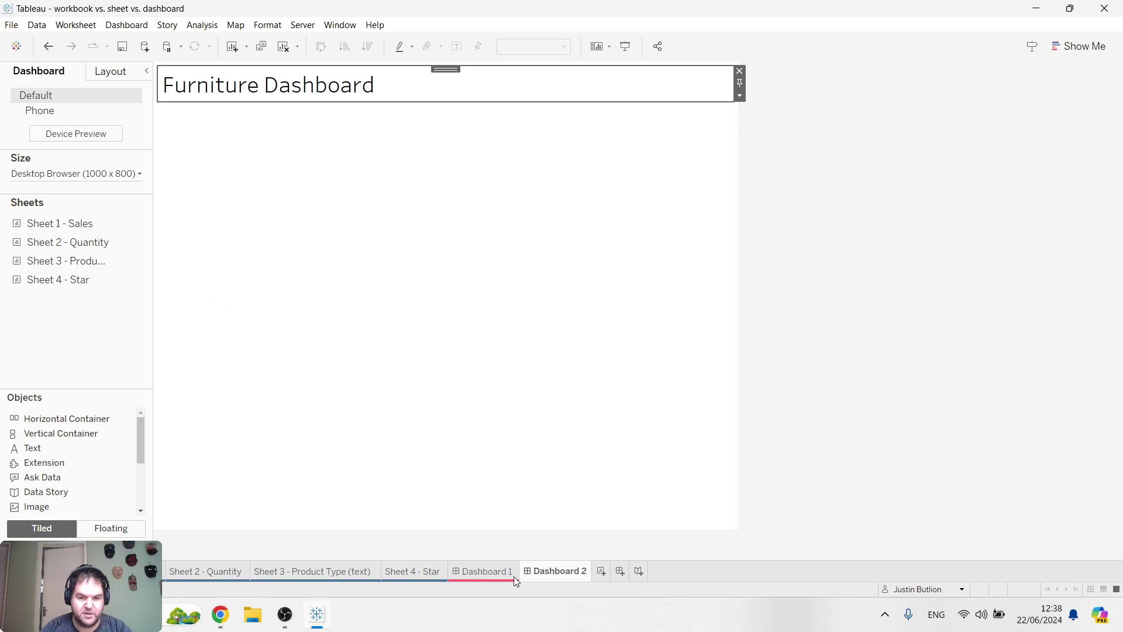
# Add the Sales, Quantity, Star and Product Type sheets to Dashboard 2.
pyautogui.click(470, 572)
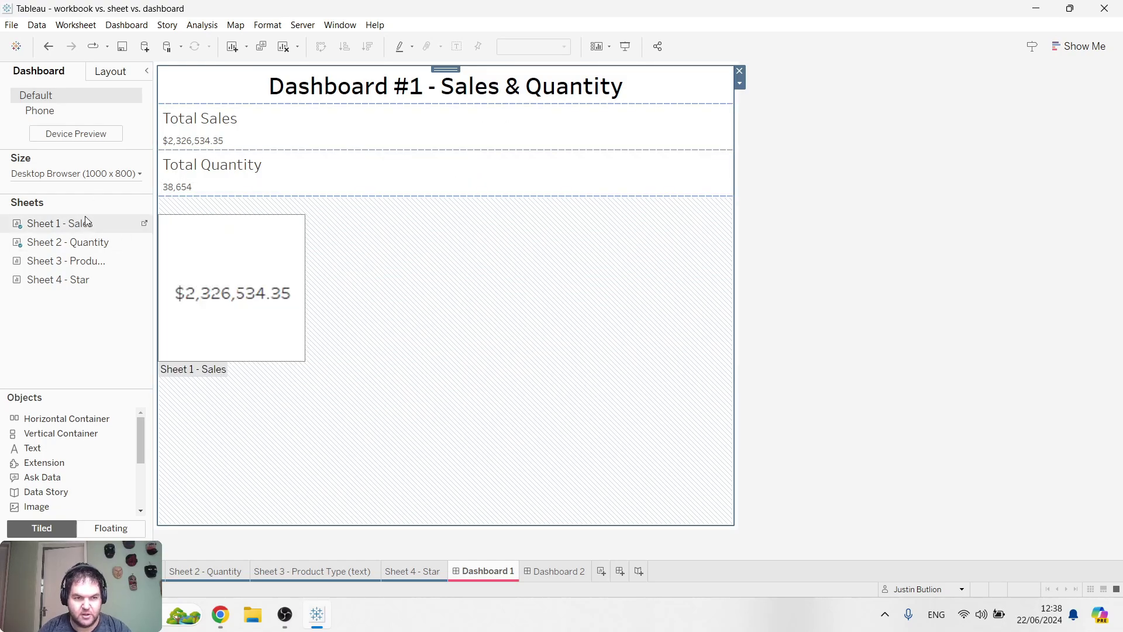
pyautogui.click(555, 571)
pyautogui.moveTo(59, 227); pyautogui.dragTo(381, 213)
pyautogui.moveTo(59, 242); pyautogui.dragTo(351, 240)
pyautogui.click(487, 572)
pyautogui.click(561, 571)
pyautogui.click(488, 572)
pyautogui.click(573, 572)
pyautogui.moveTo(36, 279); pyautogui.dragTo(393, 401)
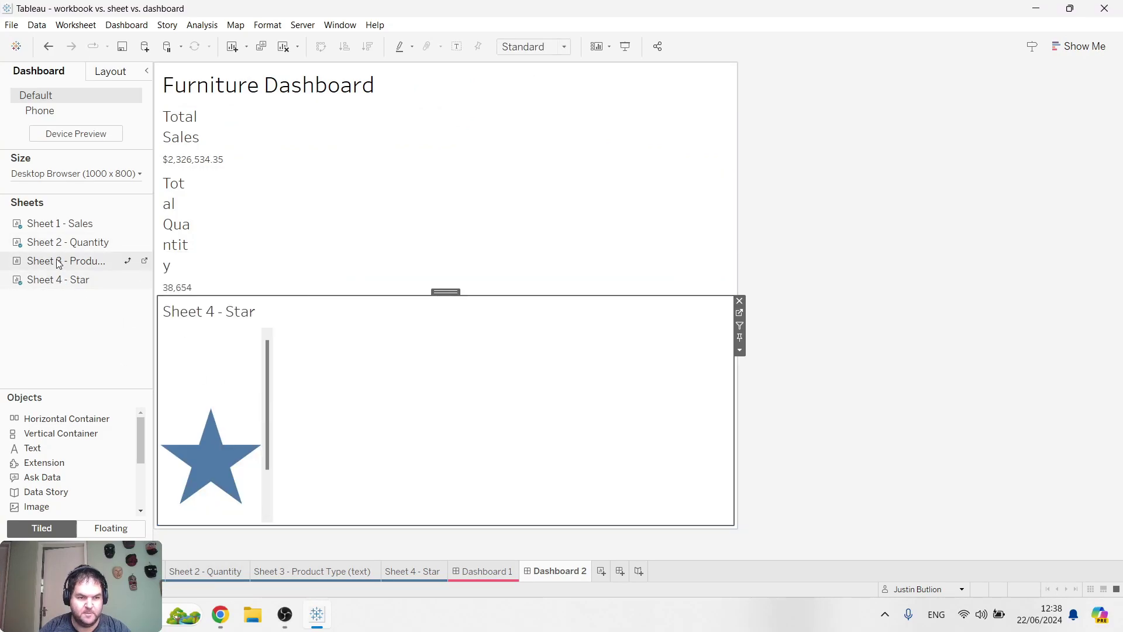
pyautogui.moveTo(56, 261); pyautogui.dragTo(427, 368)
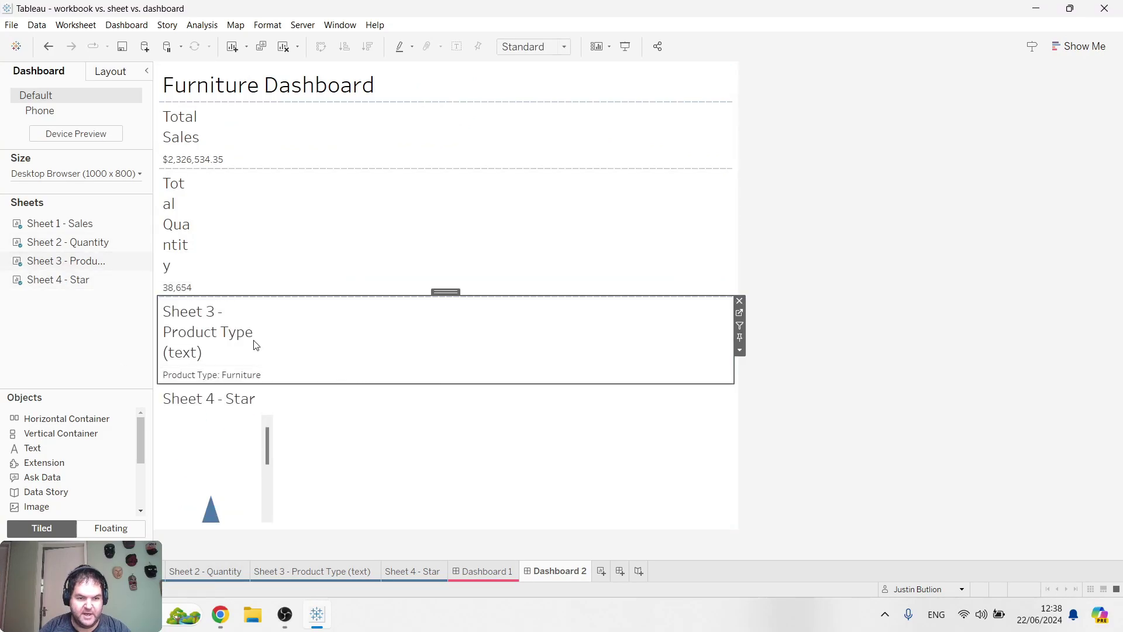
# Hide the Product Type and Star titles and fit the star to Entire View.
pyautogui.rightClick(200, 324)
pyautogui.click(251, 354)
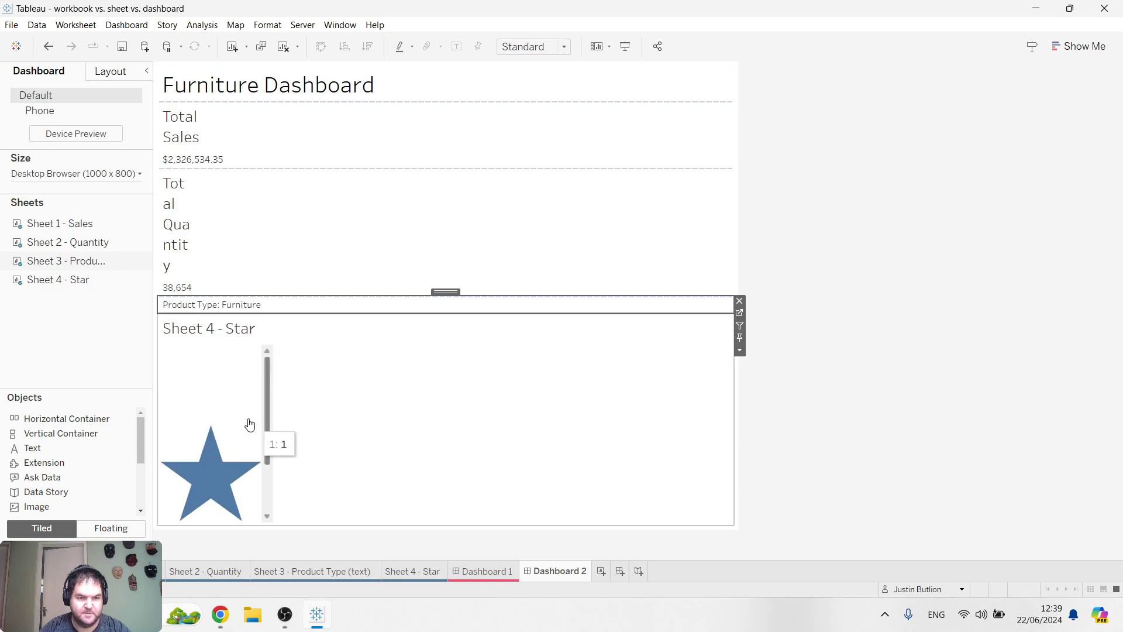
pyautogui.rightClick(228, 332)
pyautogui.click(262, 364)
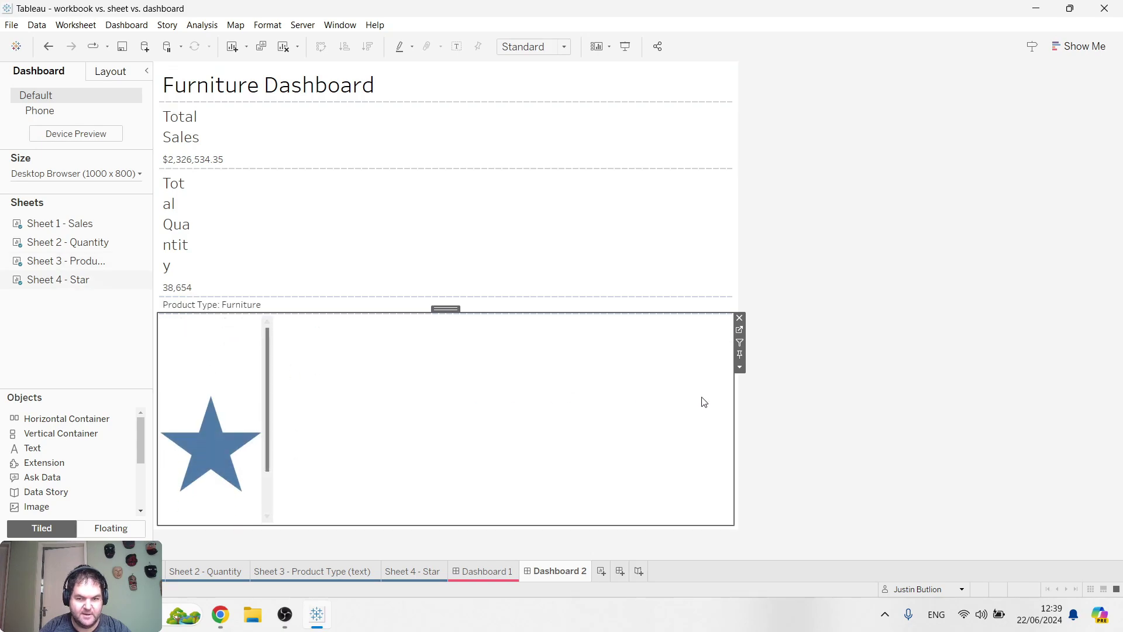
pyautogui.click(739, 366)
pyautogui.moveTo(827, 350)
pyautogui.click(939, 388)
pyautogui.click(896, 239)
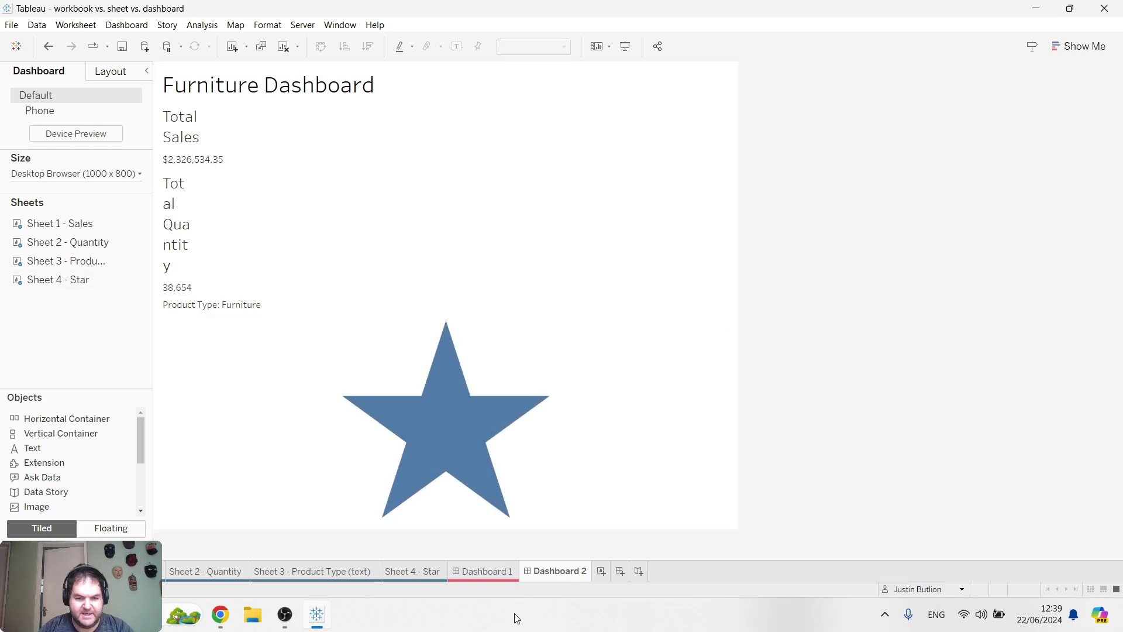
# Colour the Dashboard 2 tab red.
pyautogui.rightClick(562, 572)
pyautogui.moveTo(655, 562)
pyautogui.click(724, 549)
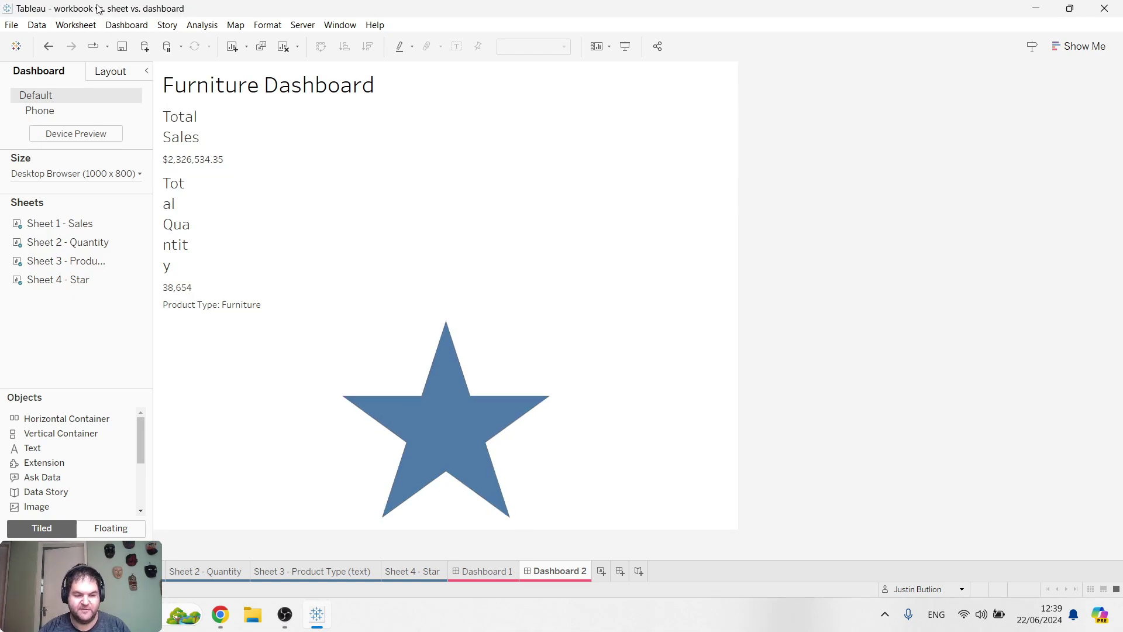
# On Dashboard 1, add Sheet 4 - Star below Total Quantity.
pyautogui.click(343, 572)
pyautogui.click(410, 571)
pyautogui.click(490, 571)
pyautogui.click(540, 572)
pyautogui.click(468, 570)
pyautogui.click(854, 394)
pyautogui.moveTo(56, 280); pyautogui.dragTo(510, 339)
# Set the star to Entire View, hide its title, and return to Dashboard 2.
pyautogui.rightClick(348, 302)
pyautogui.press('Escape')
pyautogui.click(739, 250)
pyautogui.moveTo(786, 291)
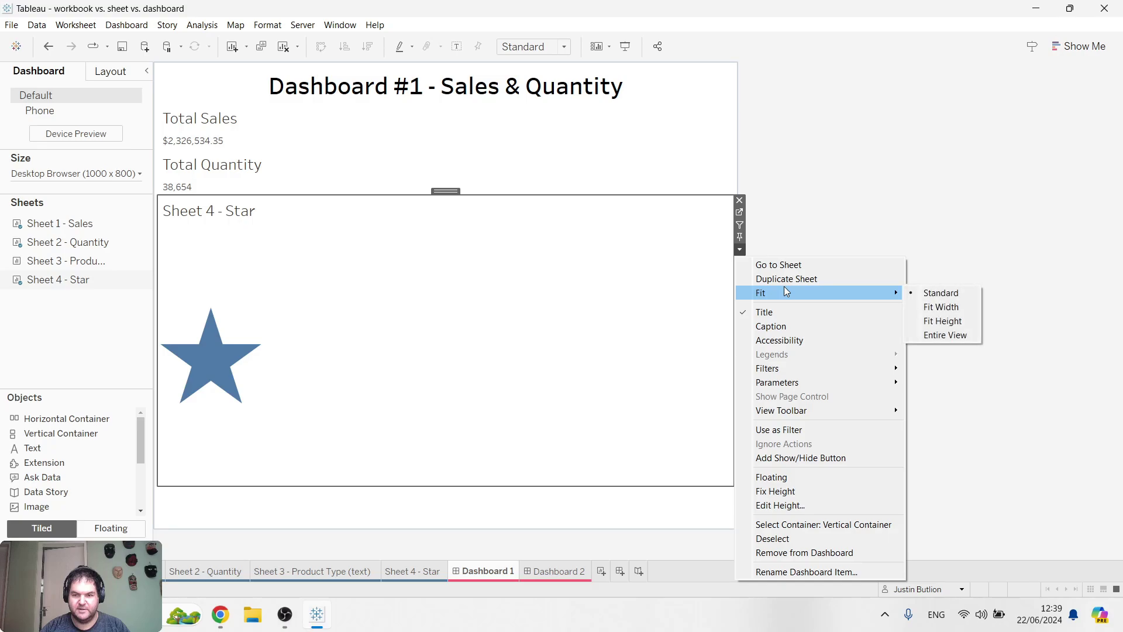
pyautogui.click(945, 333)
pyautogui.rightClick(245, 223)
pyautogui.click(275, 252)
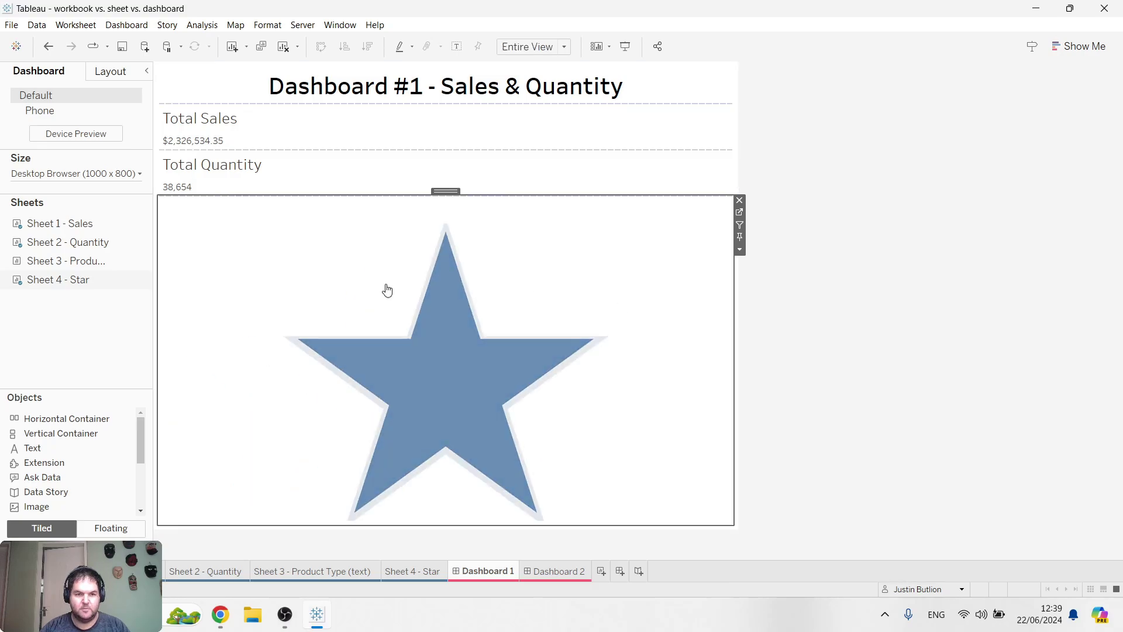
pyautogui.click(741, 384)
pyautogui.click(555, 572)
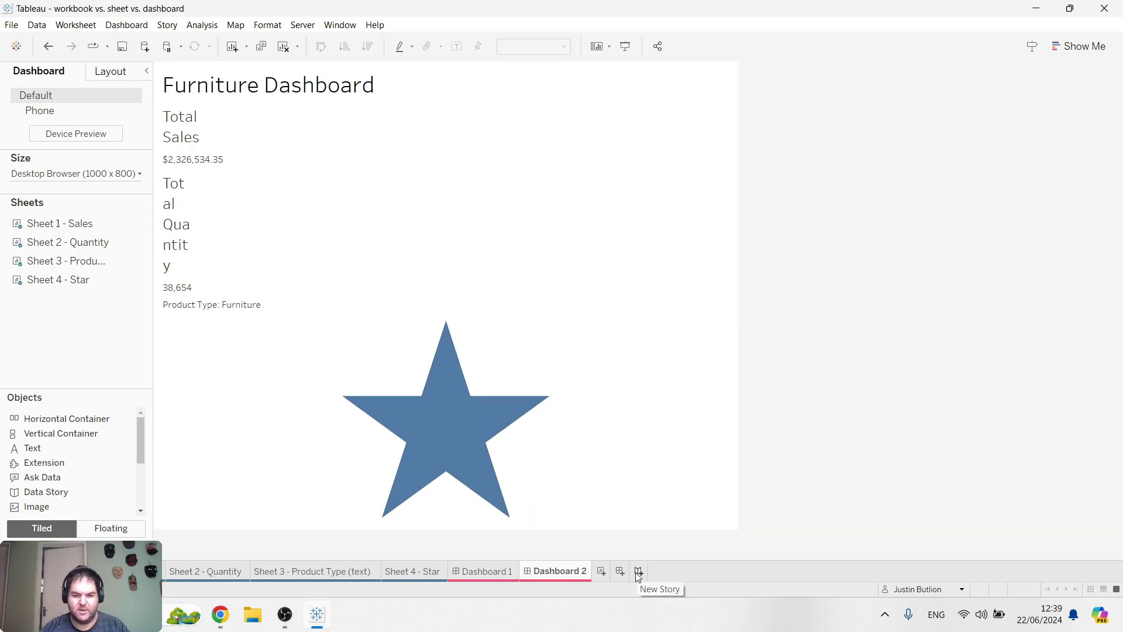
# Check the Workbook title and sheet boxes in the Slite diagram, then return to Tableau.
pyautogui.click(220, 614)
pyautogui.click(633, 460)
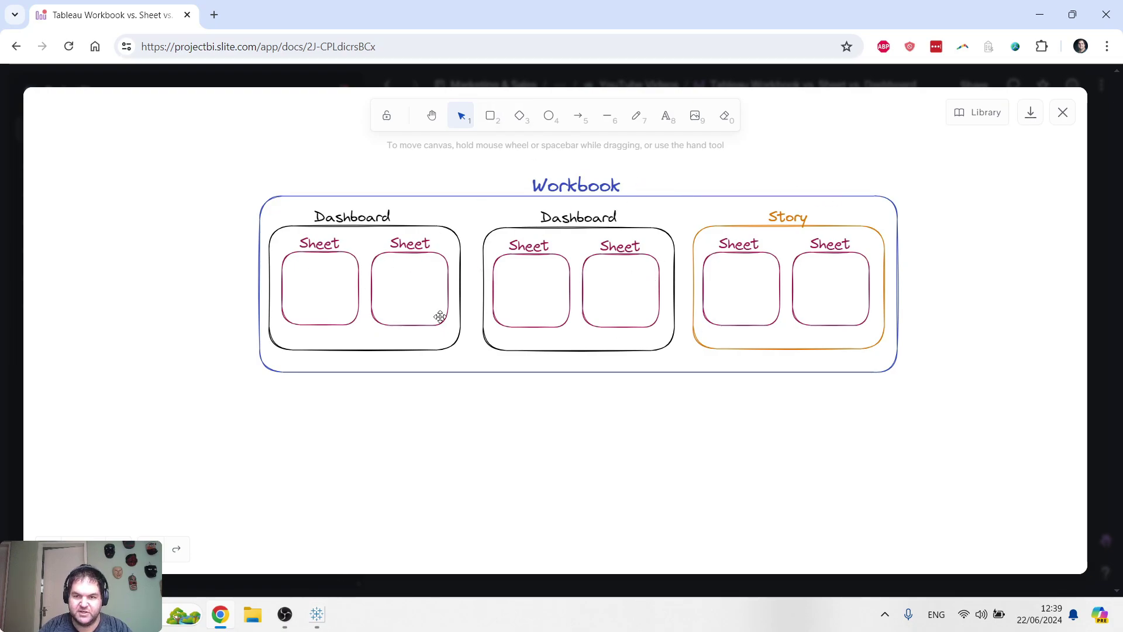
pyautogui.click(565, 188)
pyautogui.click(436, 469)
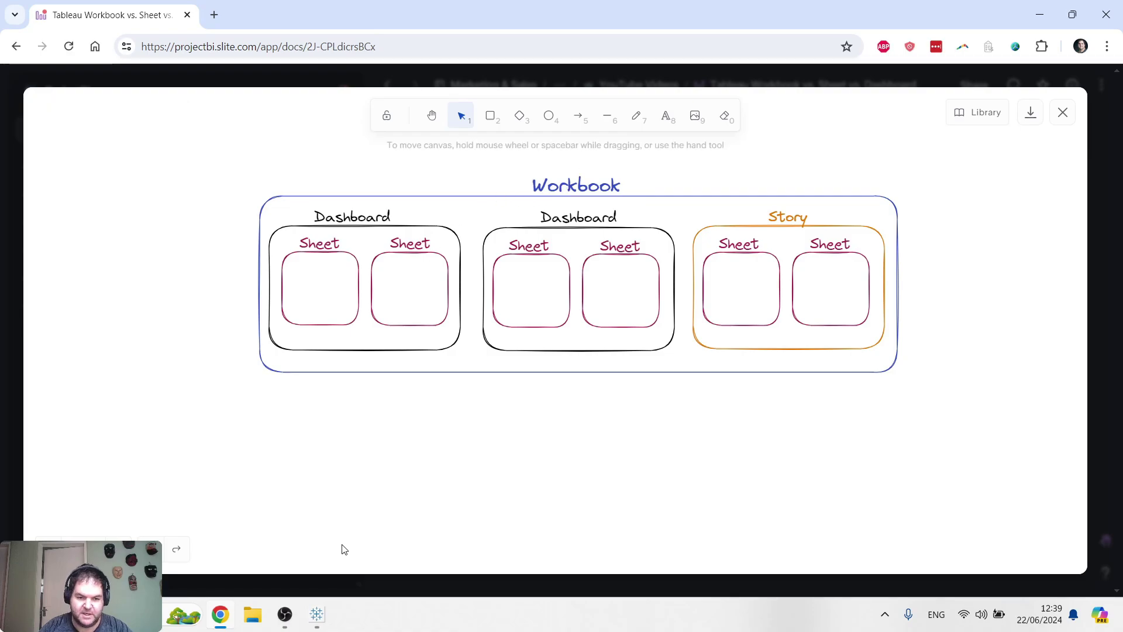
pyautogui.click(317, 613)
# Inspect the Story and second Dashboard groups in the diagram before switching back to Tableau.
pyautogui.click(220, 614)
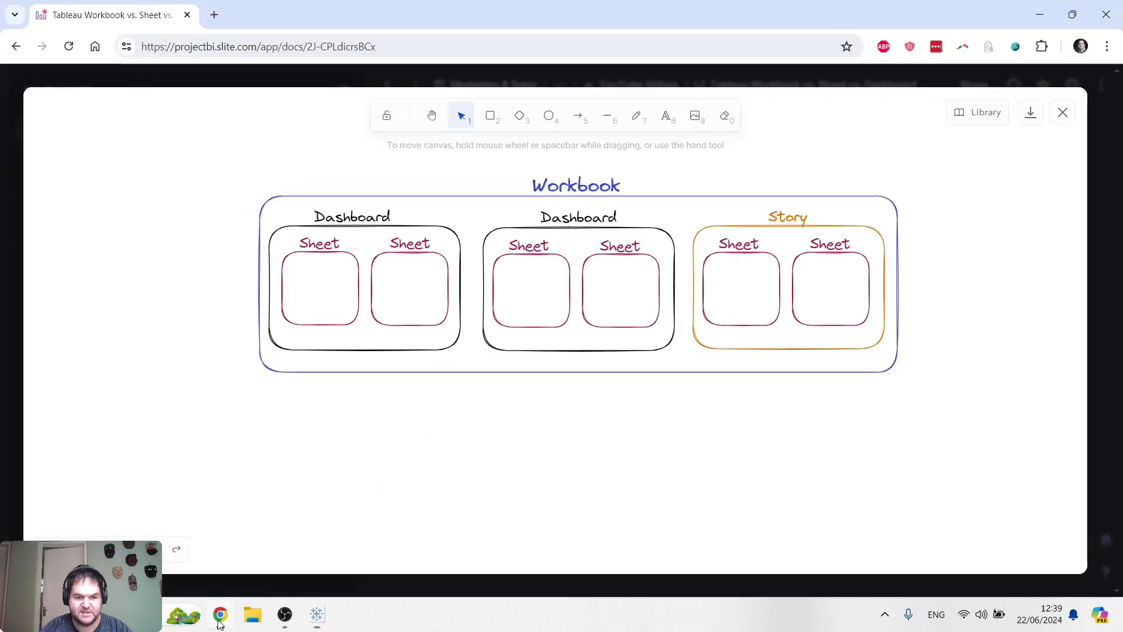
pyautogui.click(783, 218)
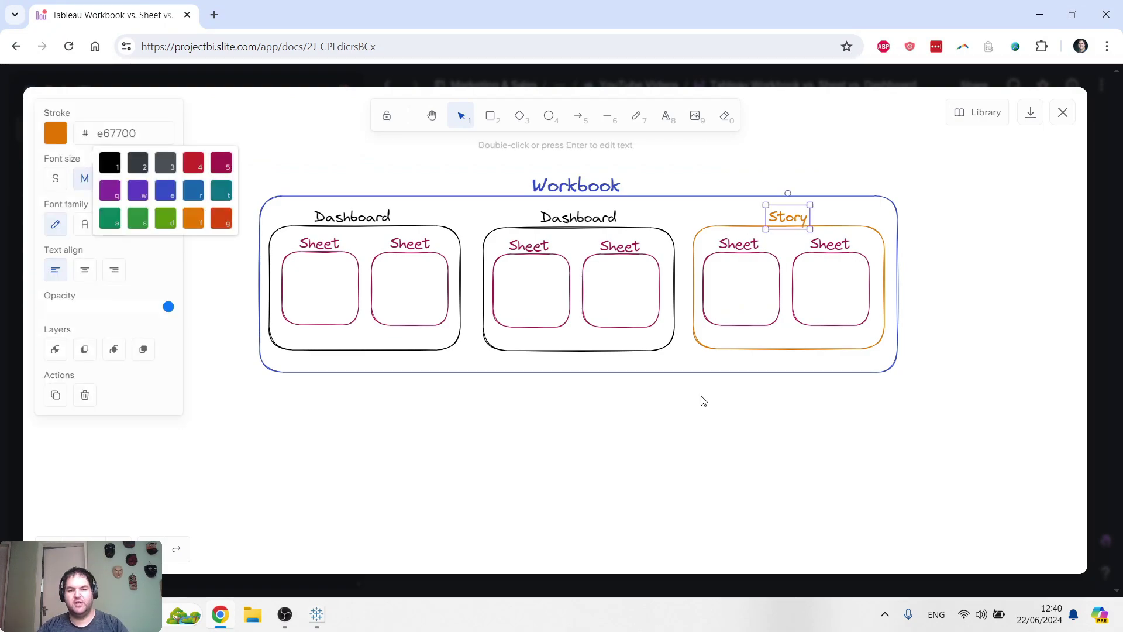
pyautogui.click(572, 221)
pyautogui.click(739, 451)
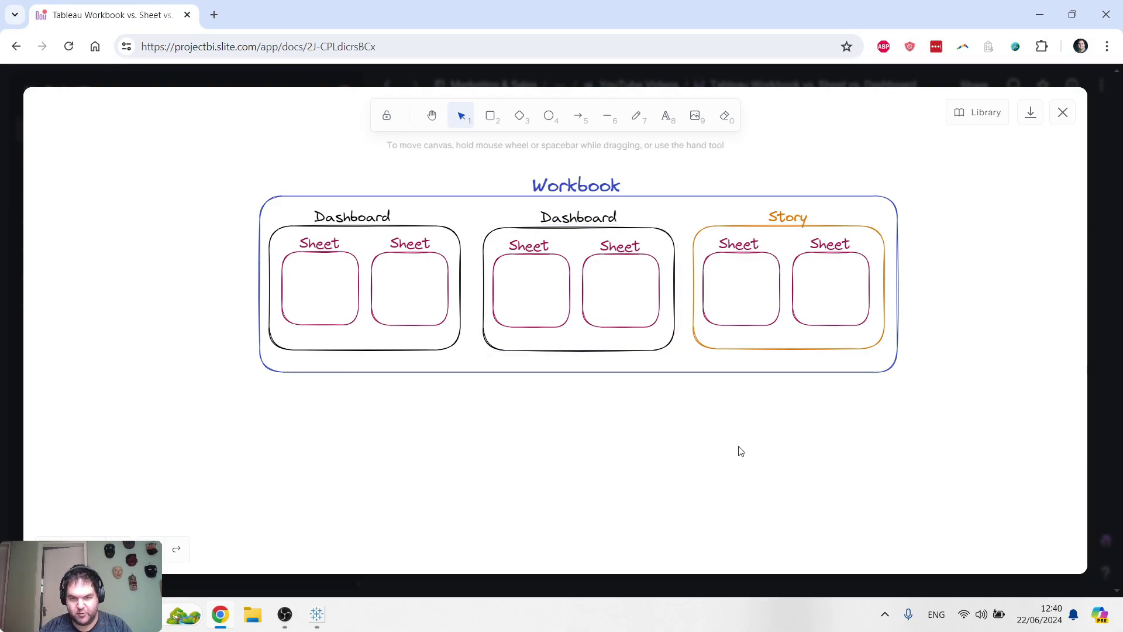
pyautogui.click(817, 221)
pyautogui.click(651, 401)
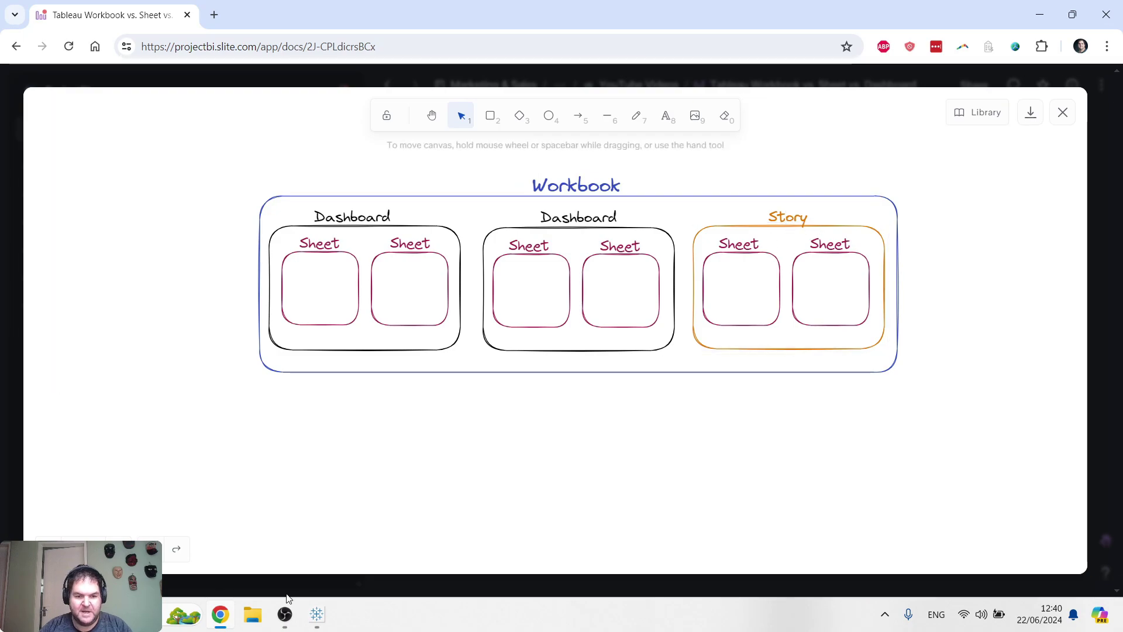
pyautogui.click(317, 625)
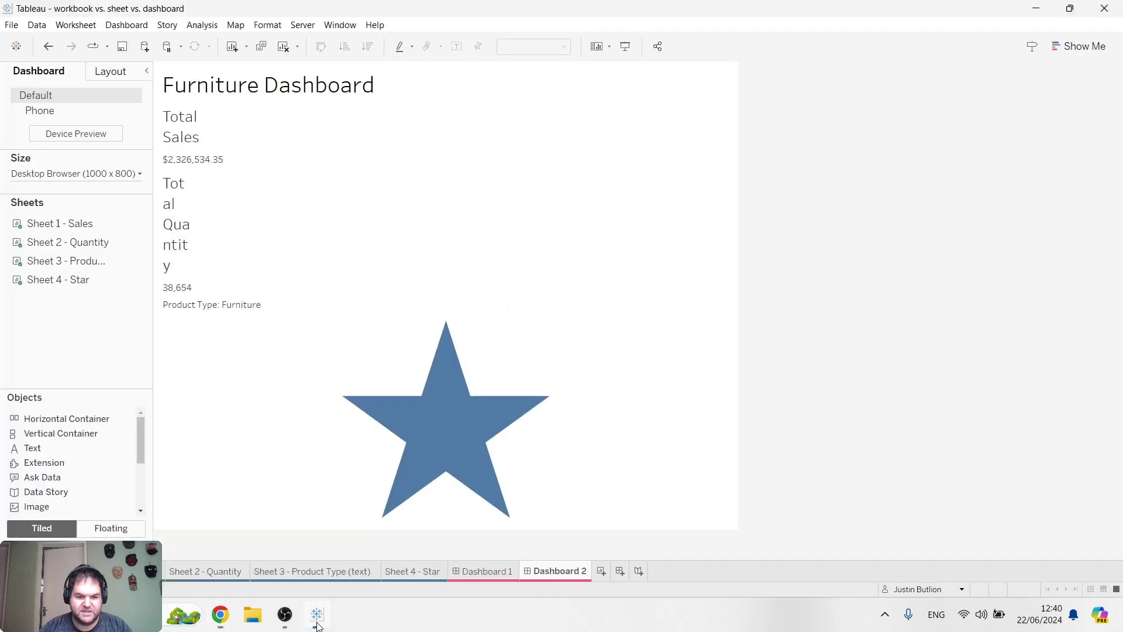
# Create Story 1 and drop Sheet 1 - Sales onto its first story point.
pyautogui.click(639, 571)
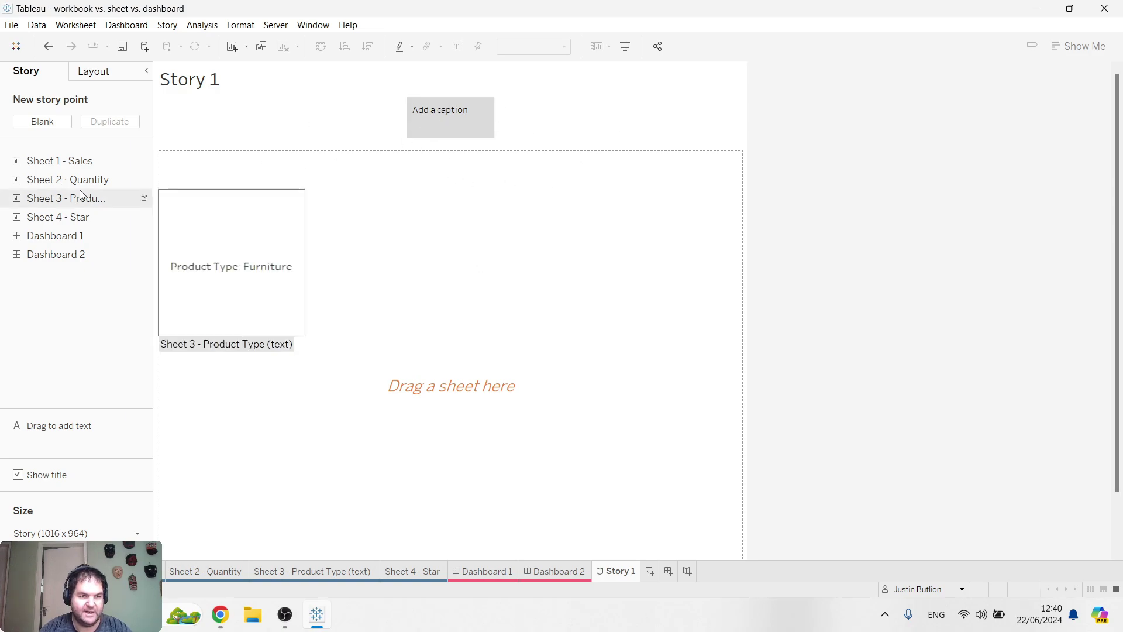
pyautogui.moveTo(57, 163)
pyautogui.moveTo(50, 166); pyautogui.dragTo(489, 303)
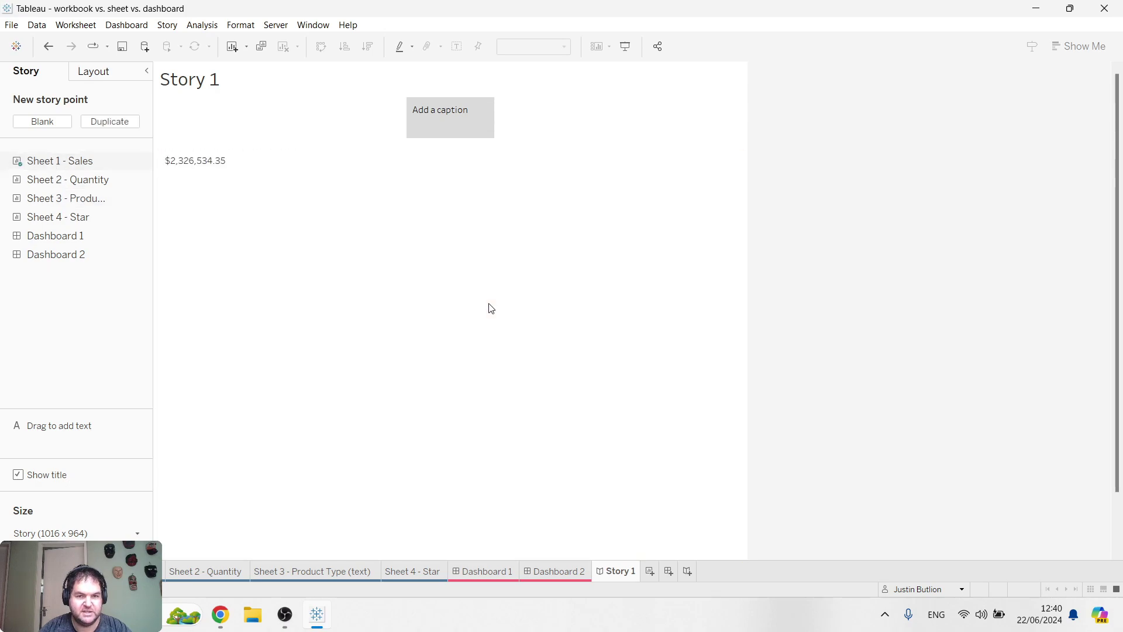
pyautogui.click(479, 113)
pyautogui.click(310, 118)
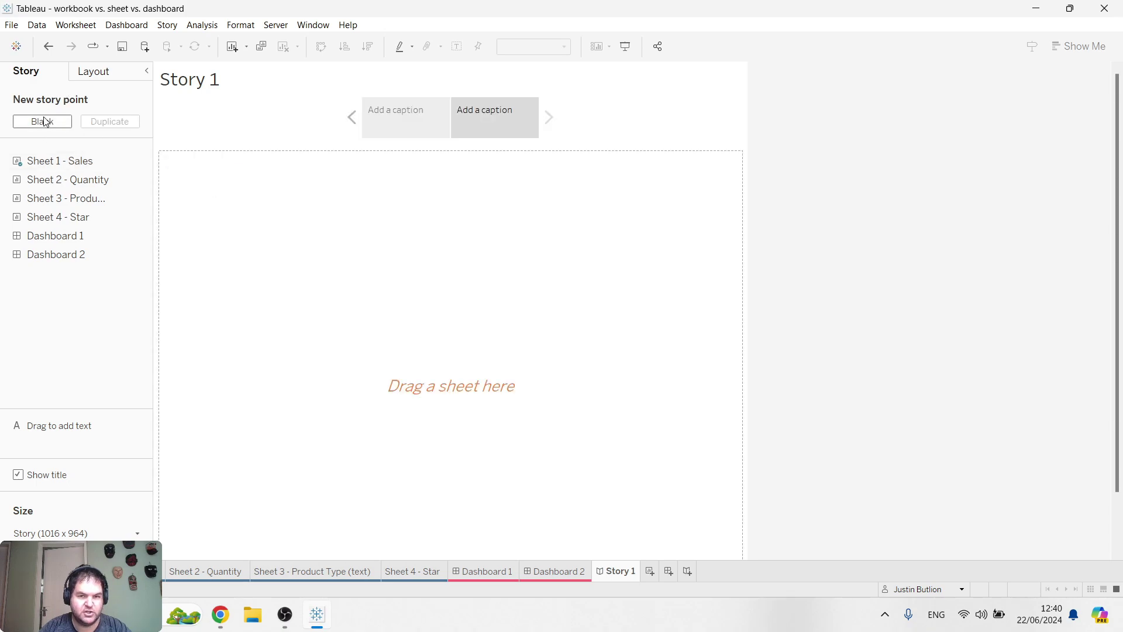
# Caption the first story point 'Slide #1 - Sales'.
pyautogui.click(421, 130)
pyautogui.click(528, 123)
pyautogui.doubleClick(399, 124)
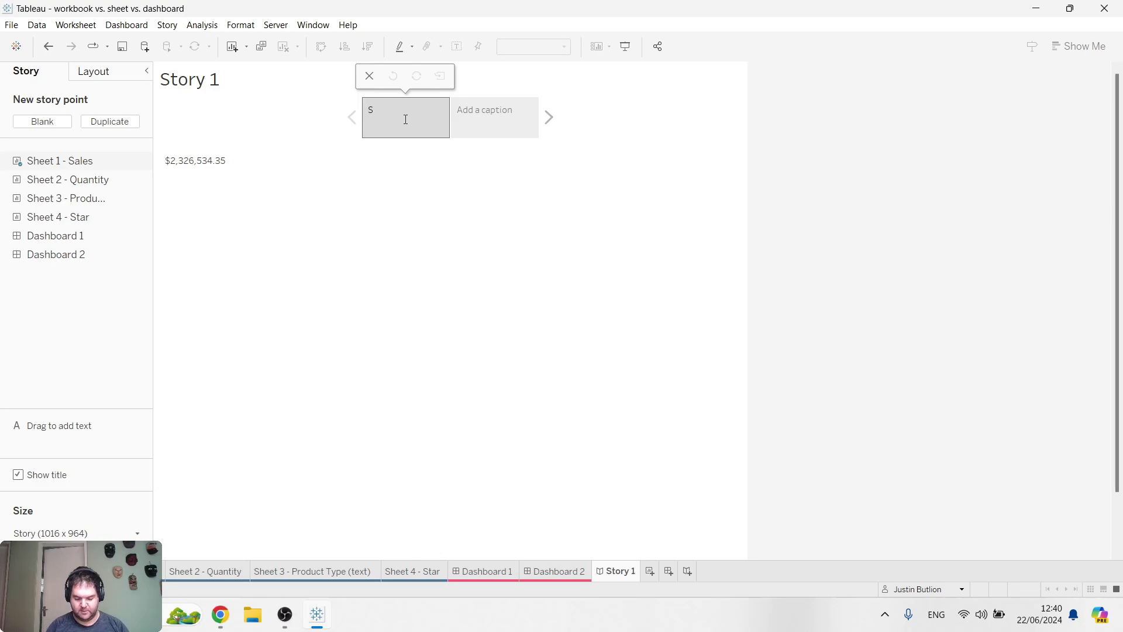
pyautogui.press('BackSpace')
pyautogui.press('BackSpace')
pyautogui.press('BackSpace')
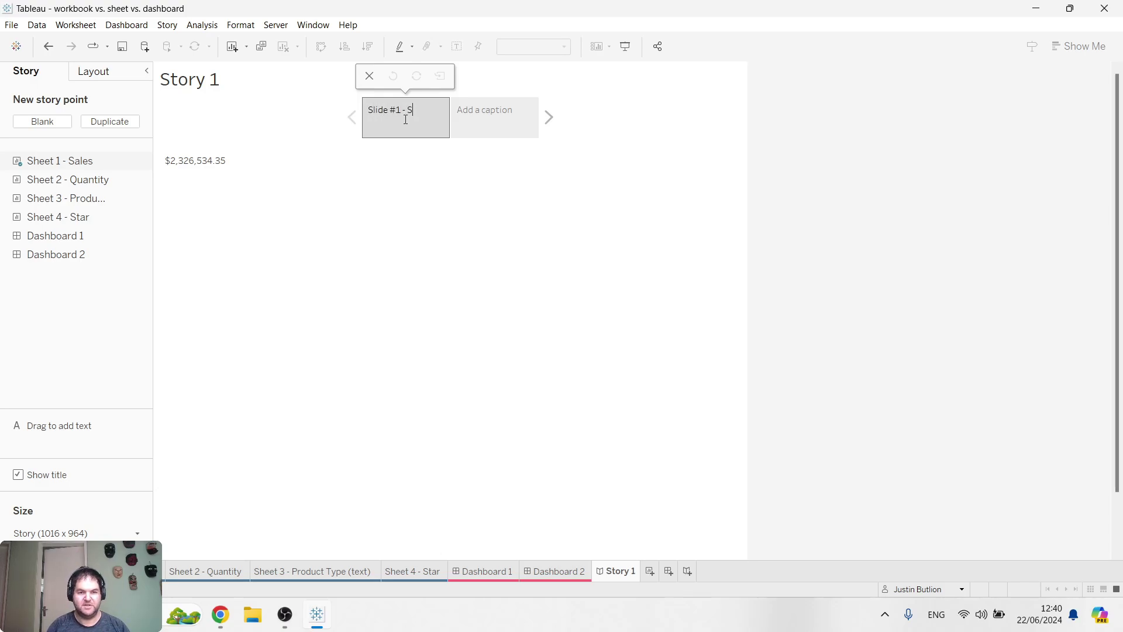
pyautogui.press('Return')
# Caption the second story point 'Slide #2 - Quantity' and review both points.
pyautogui.doubleClick(475, 115)
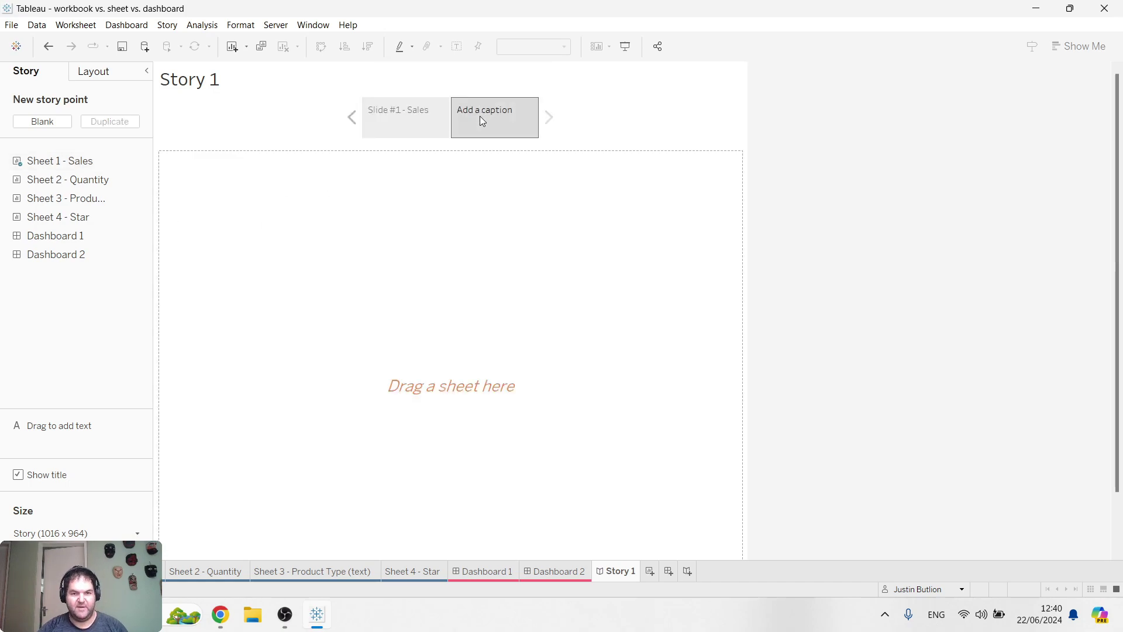
pyautogui.write('S')
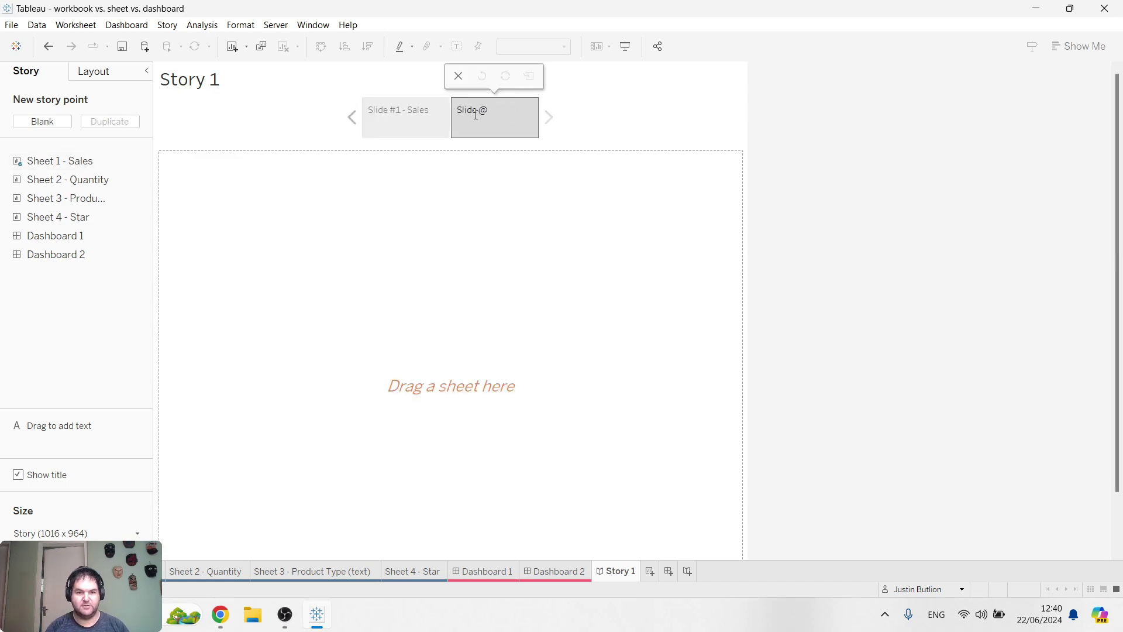
pyautogui.write('lide #2 - Quantity')
pyautogui.press('Return')
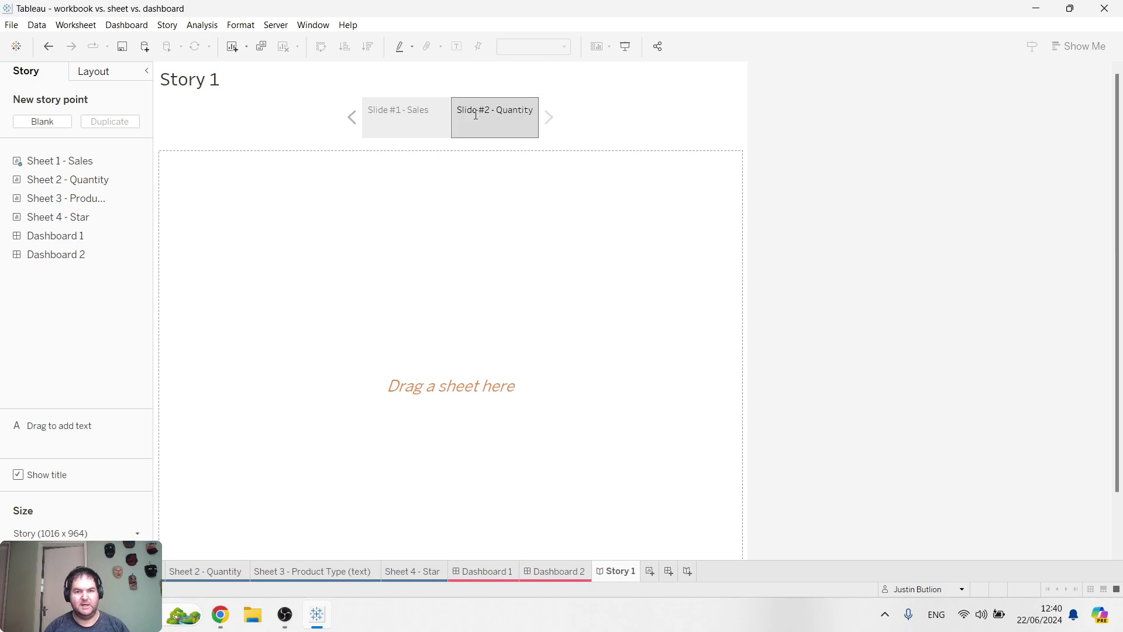
pyautogui.click(380, 111)
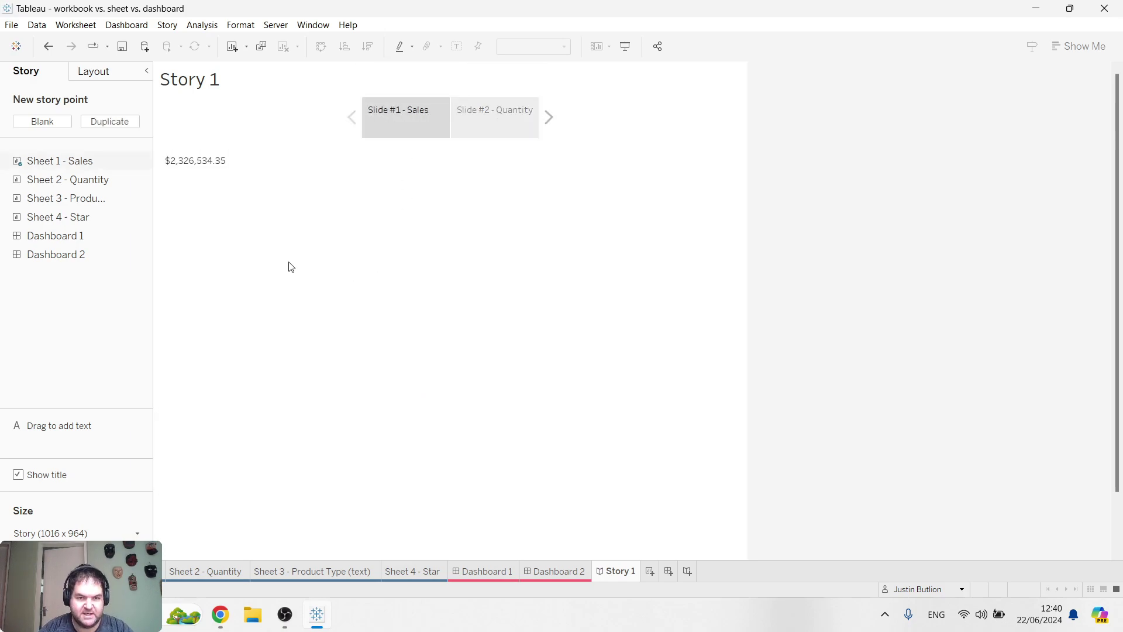
pyautogui.click(487, 123)
pyautogui.click(419, 124)
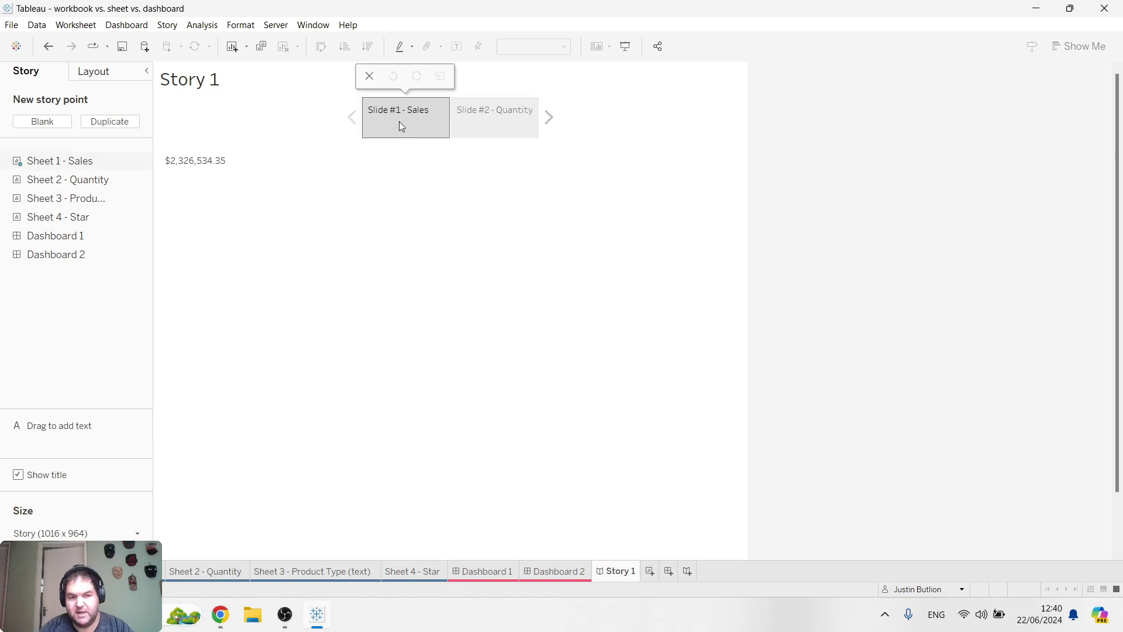
# Replace the Story 1 title with 'Sales vs. Quantity (2024)' using Edit Title.
pyautogui.rightClick(206, 86)
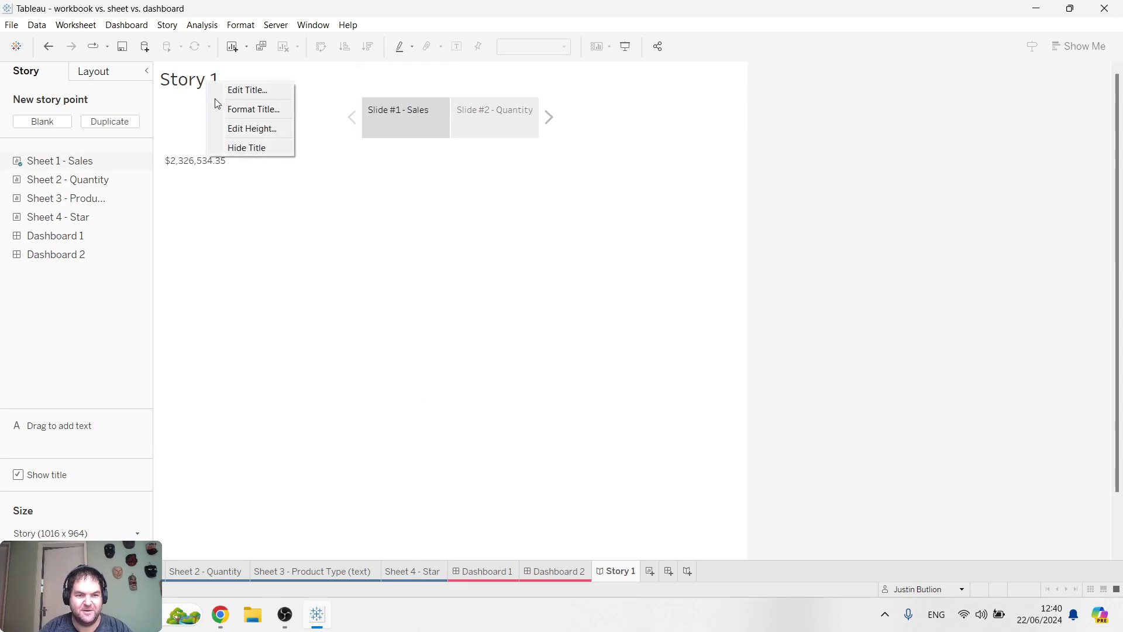
pyautogui.click(262, 89)
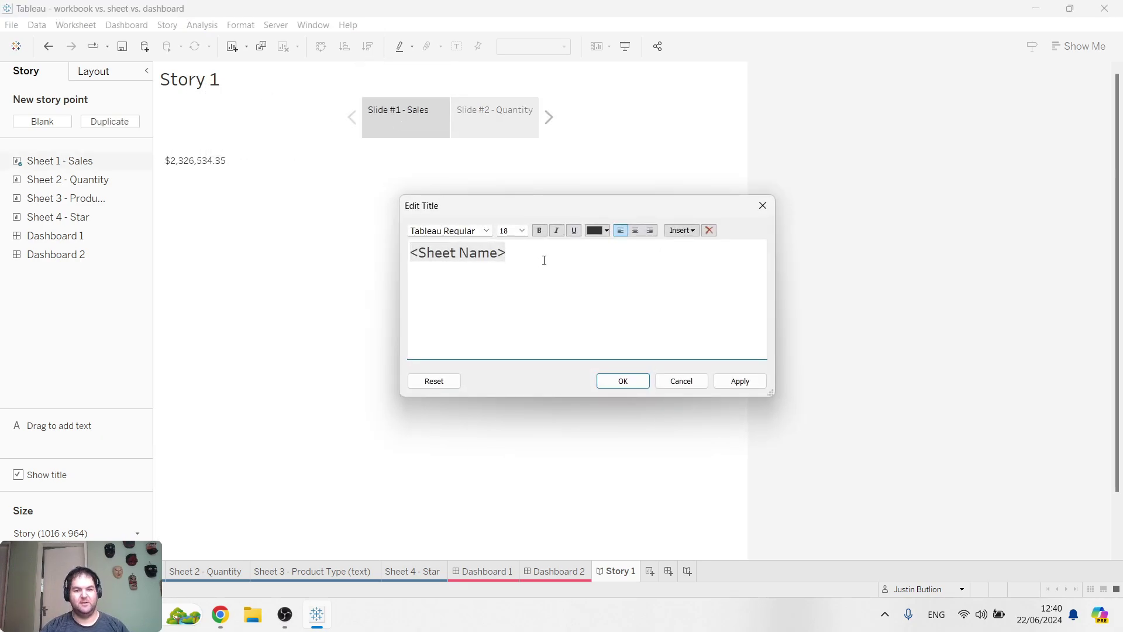
pyautogui.moveTo(546, 255); pyautogui.dragTo(202, 273)
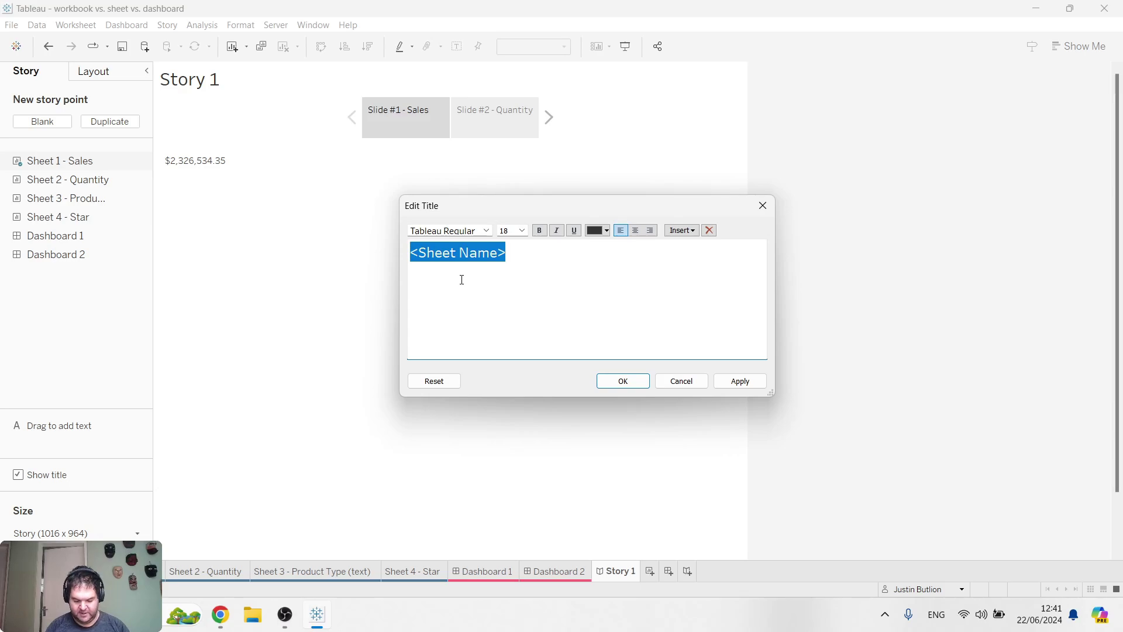
pyautogui.write('Sale')
pyautogui.write('s vs. Quantity ')
pyautogui.write('(202434')
pyautogui.press('BackSpace')
pyautogui.press('BackSpace')
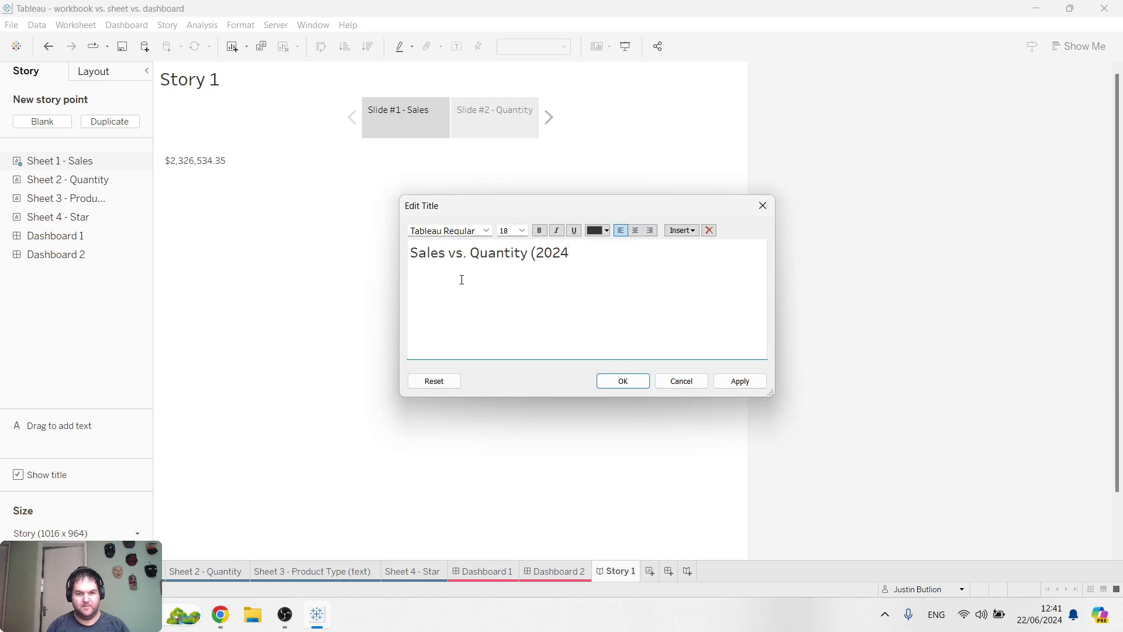
pyautogui.click(623, 381)
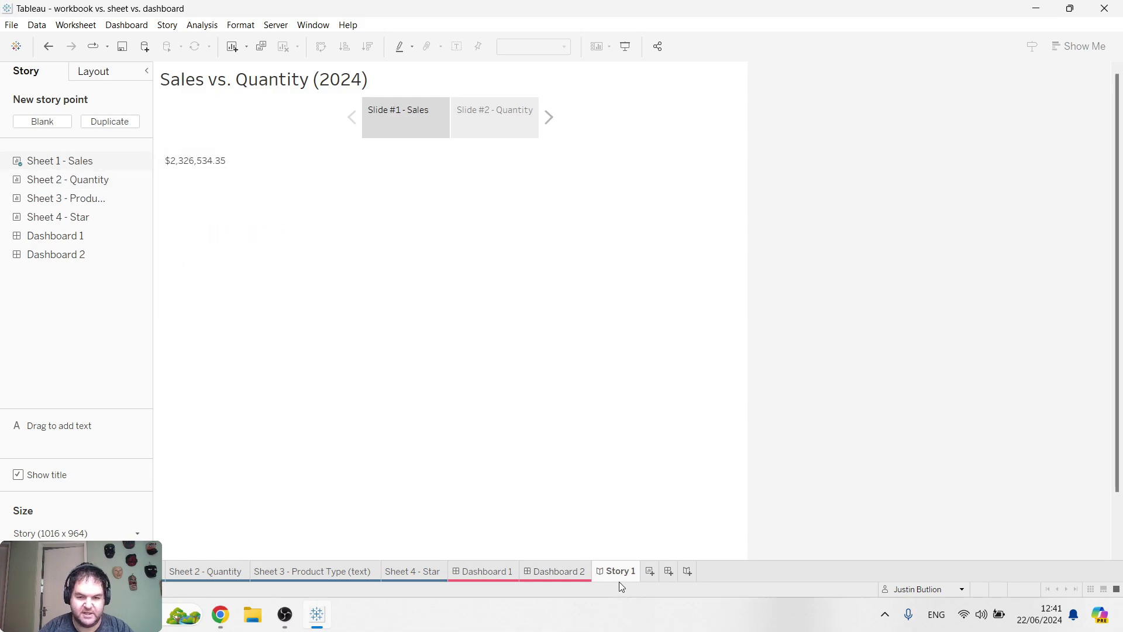
# Put Sheet 2 - Quantity, showing 38,654, on the Slide #2 - Quantity story point.
pyautogui.click(471, 123)
pyautogui.click(411, 115)
pyautogui.click(500, 125)
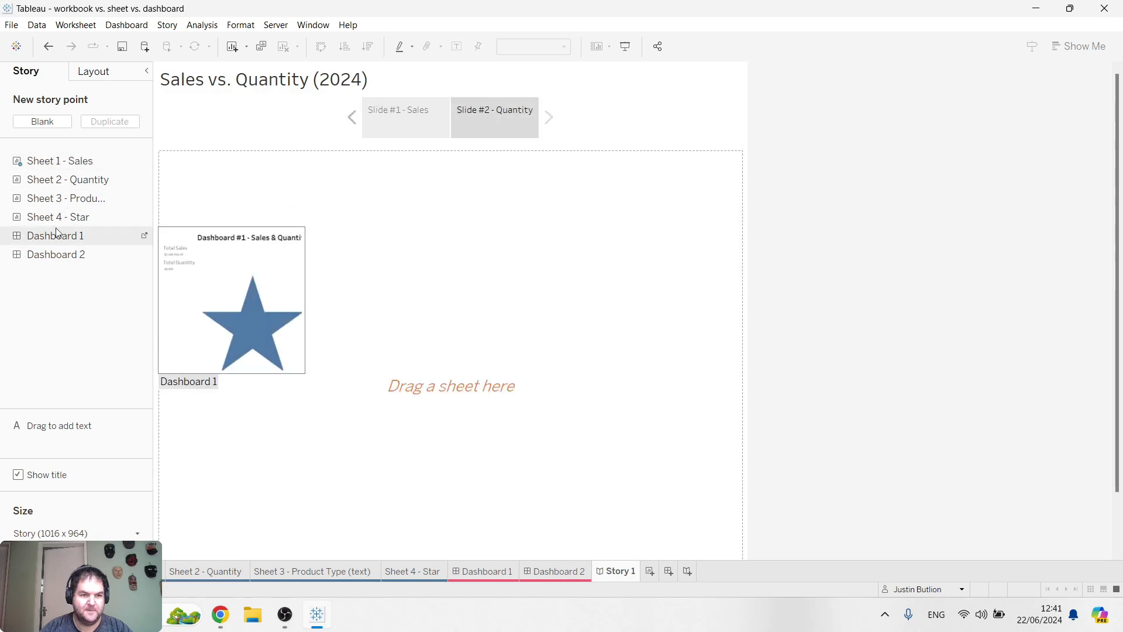
pyautogui.moveTo(79, 181); pyautogui.dragTo(417, 256)
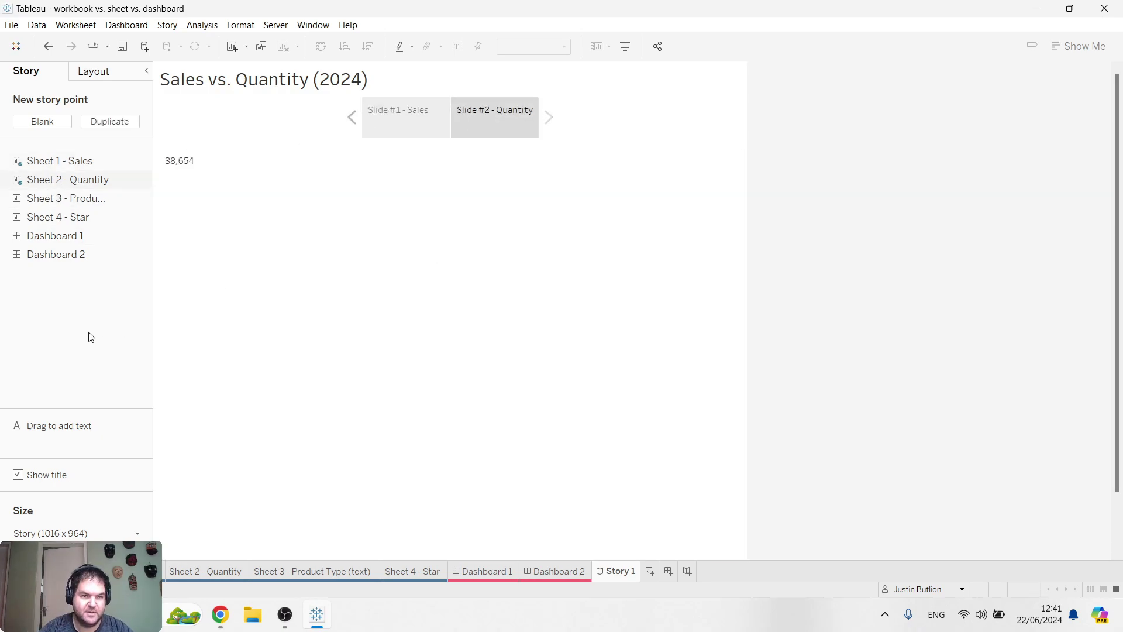
# Review Slide #1 - Sales, Dashboard 1 and Dashboard 2, then return to the story.
pyautogui.click(423, 114)
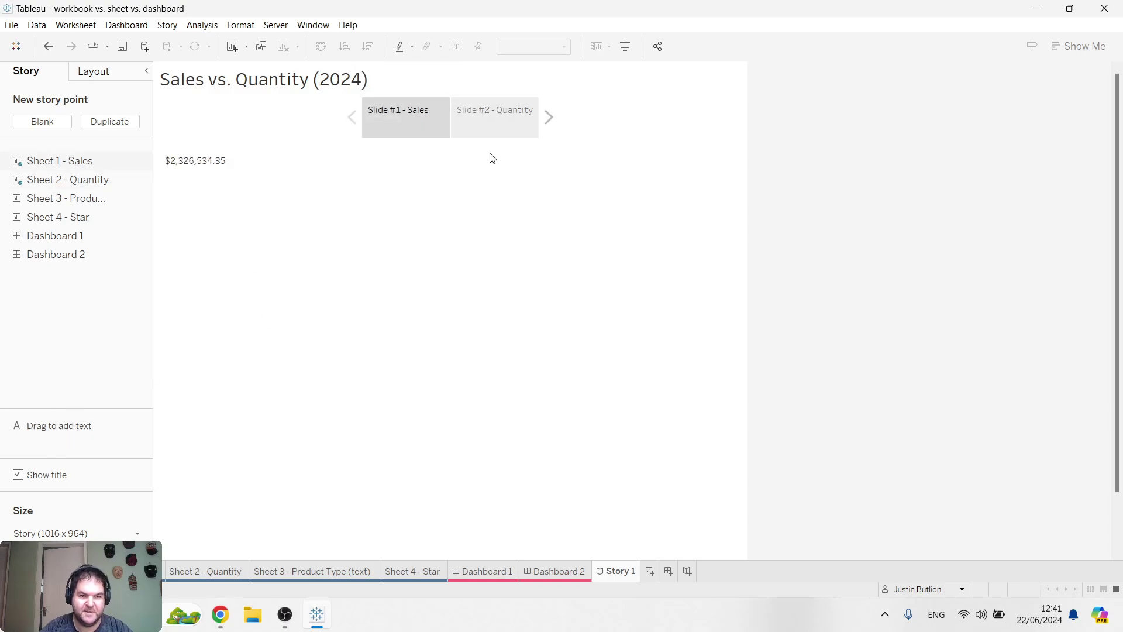
pyautogui.click(483, 572)
pyautogui.click(555, 572)
pyautogui.click(614, 571)
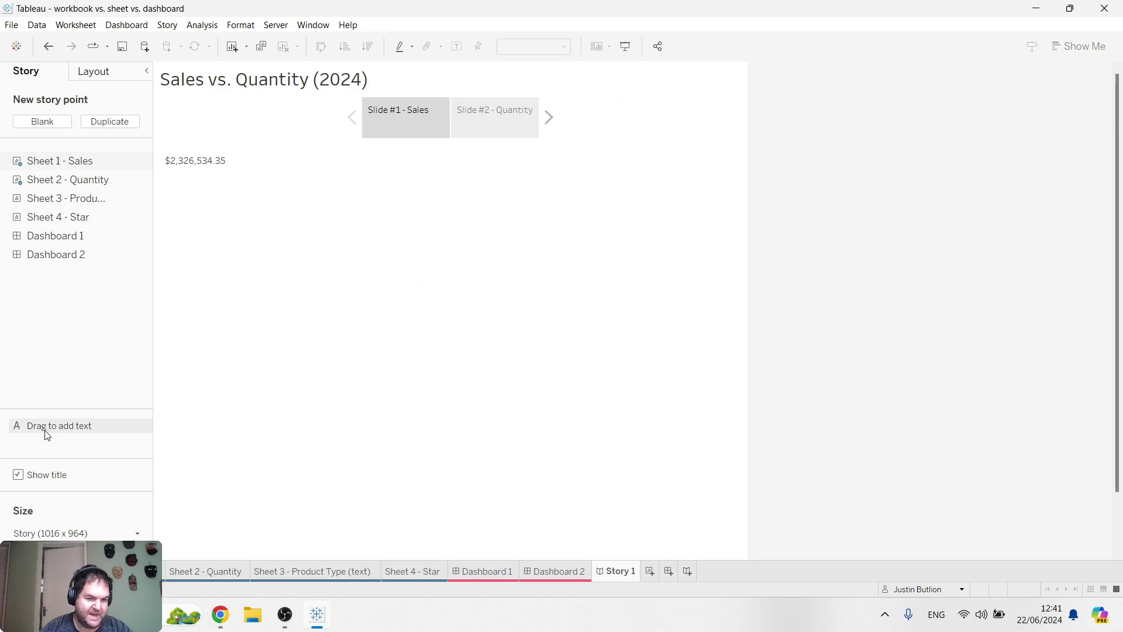
# Add a description box reading 'Sales were down this year compared to last.' and shift it down-right.
pyautogui.moveTo(51, 430); pyautogui.dragTo(346, 290)
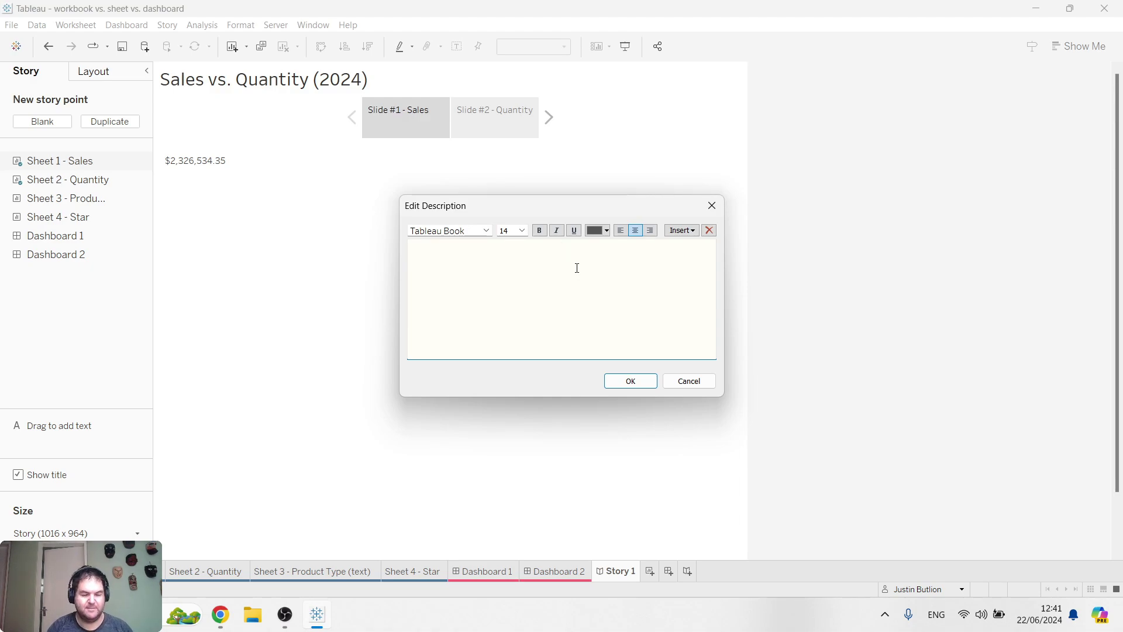
pyautogui.write('This is a')
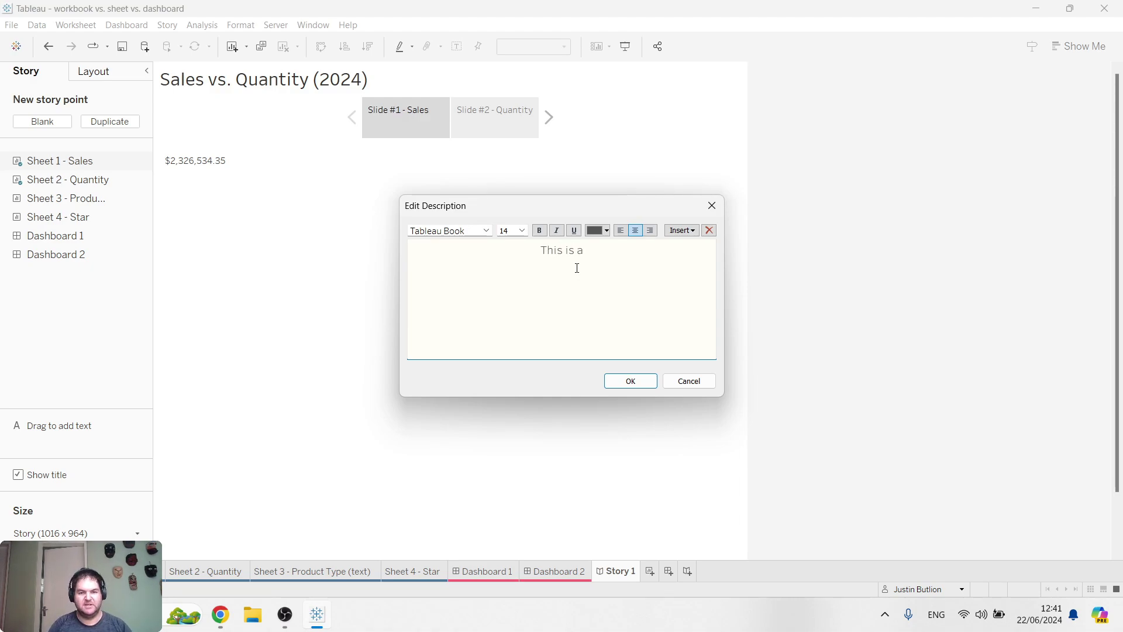
pyautogui.write('n example of a h')
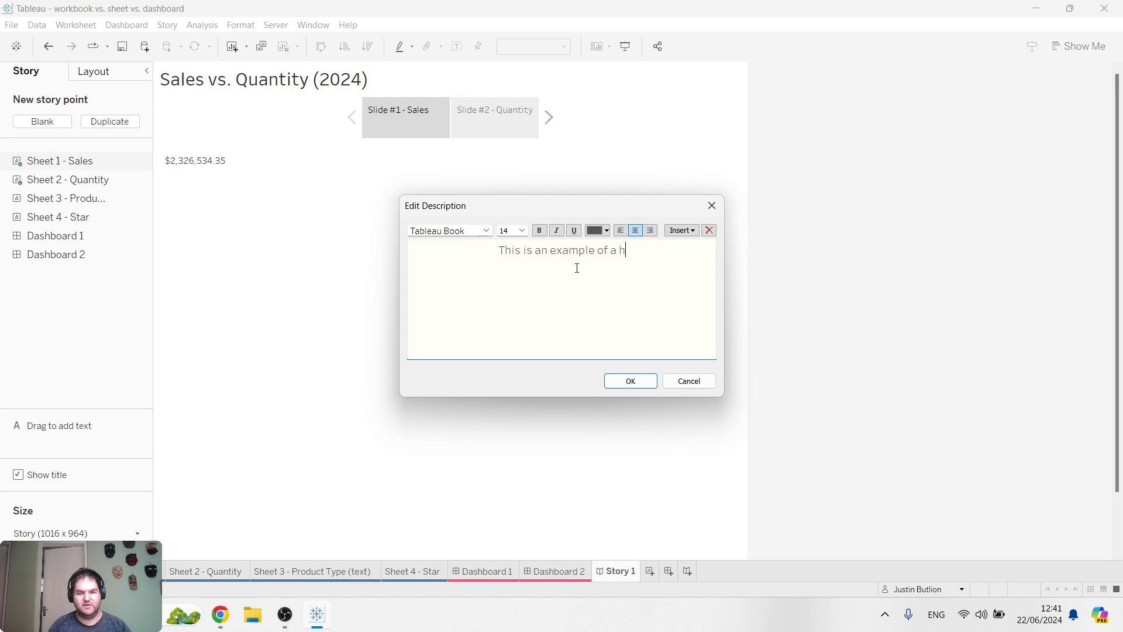
pyautogui.write('over text box 0')
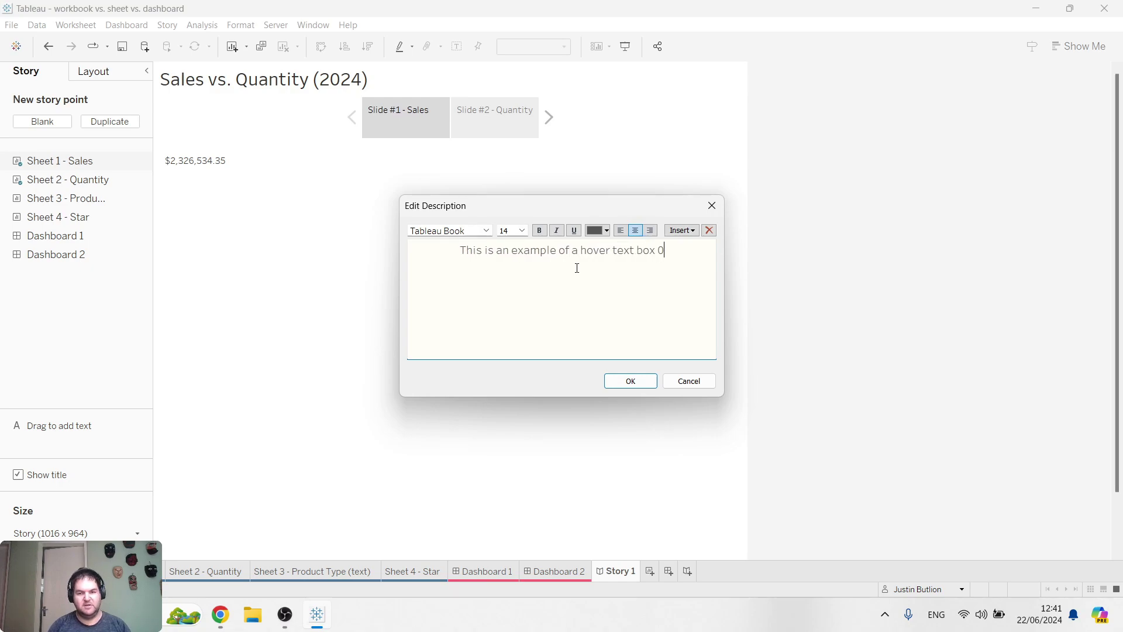
pyautogui.press('BackSpace')
pyautogui.write('- Sal')
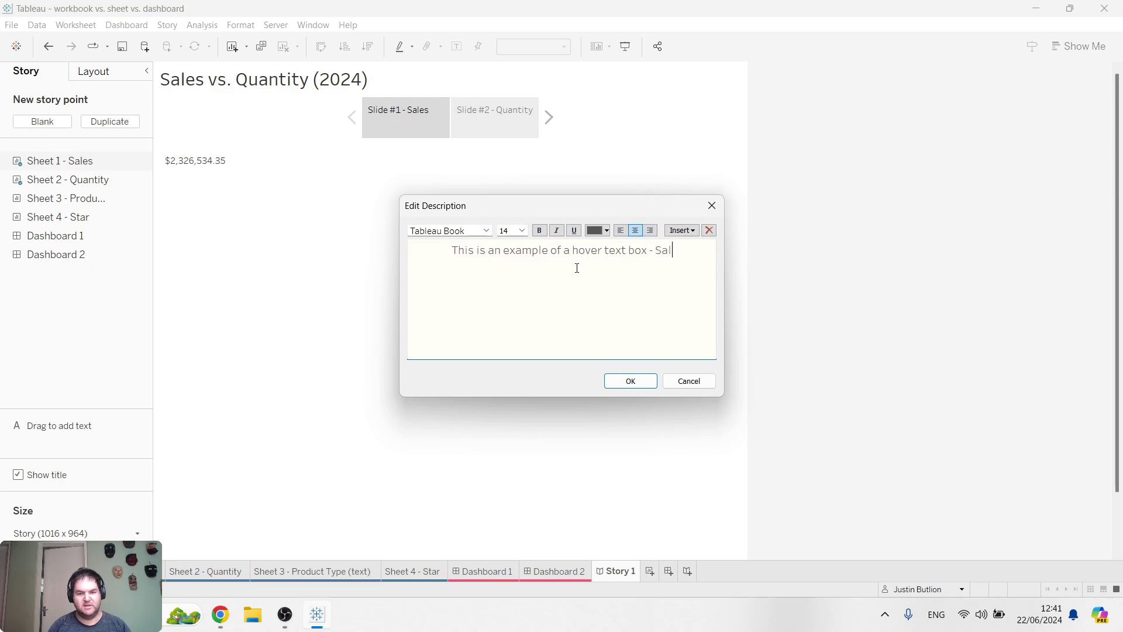
pyautogui.write('es were ')
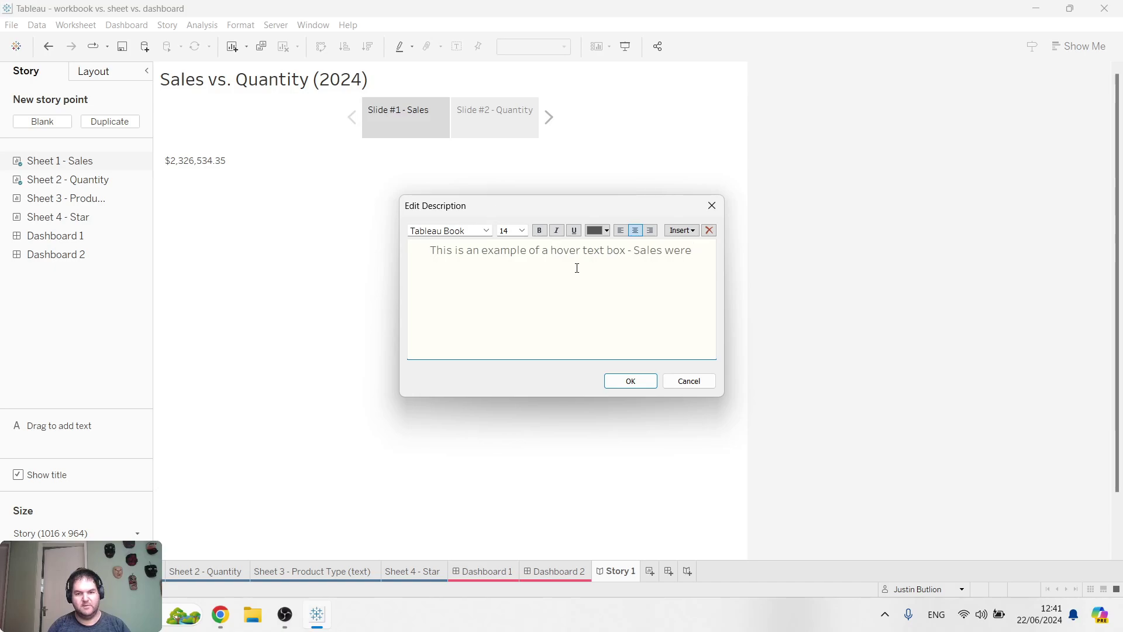
pyautogui.write('in')
pyautogui.press('BackSpace')
pyautogui.press('BackSpace')
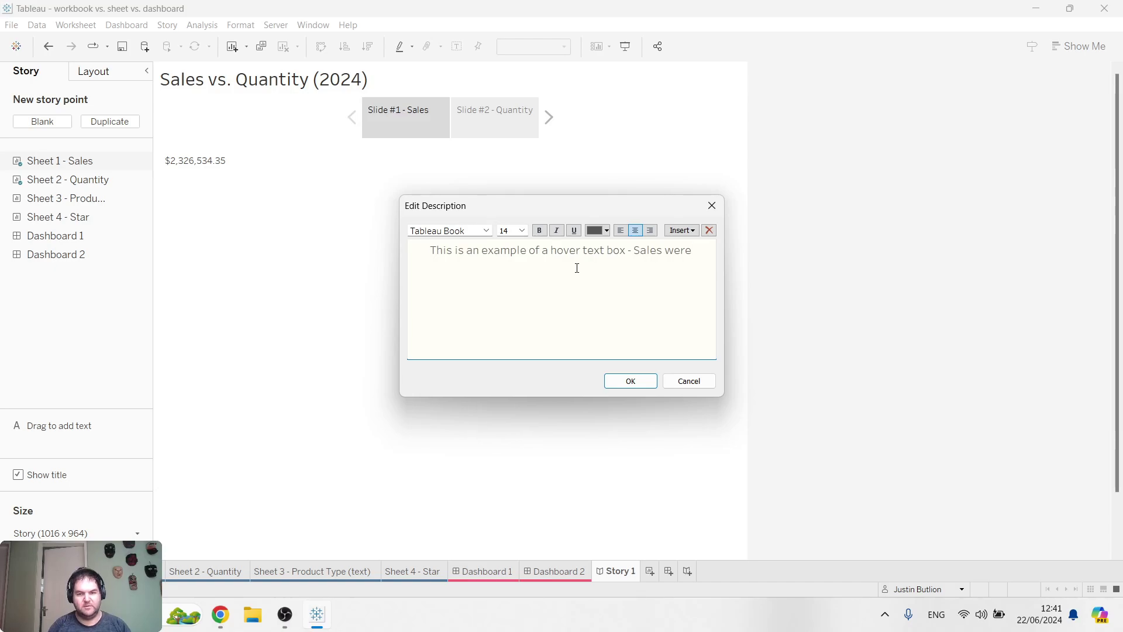
pyautogui.write('down this year co')
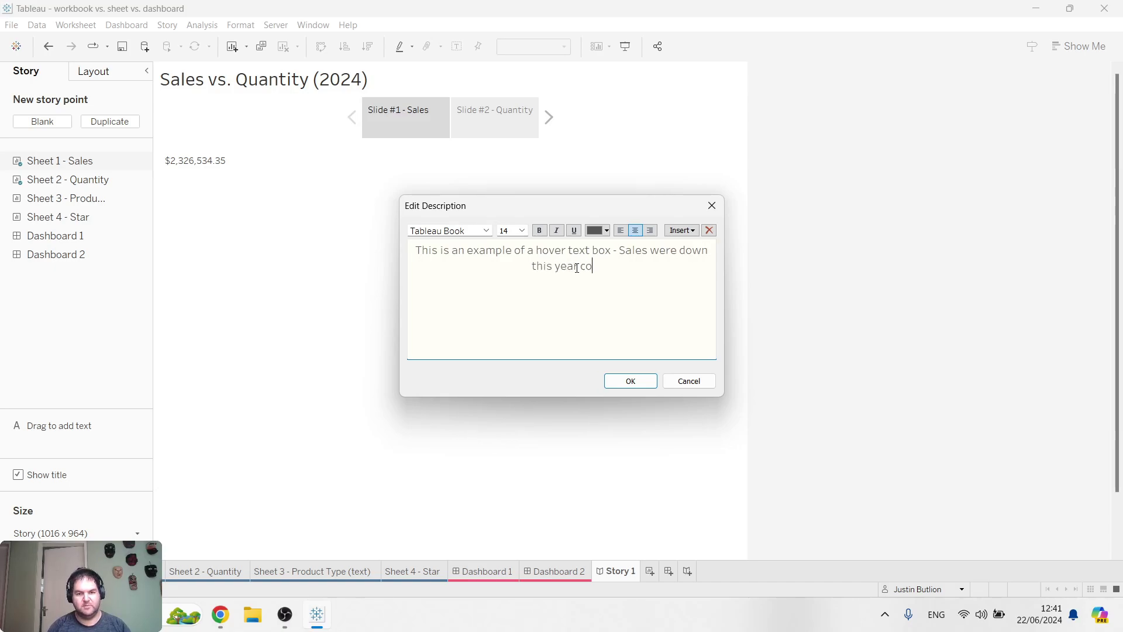
pyautogui.write('mpared to last.')
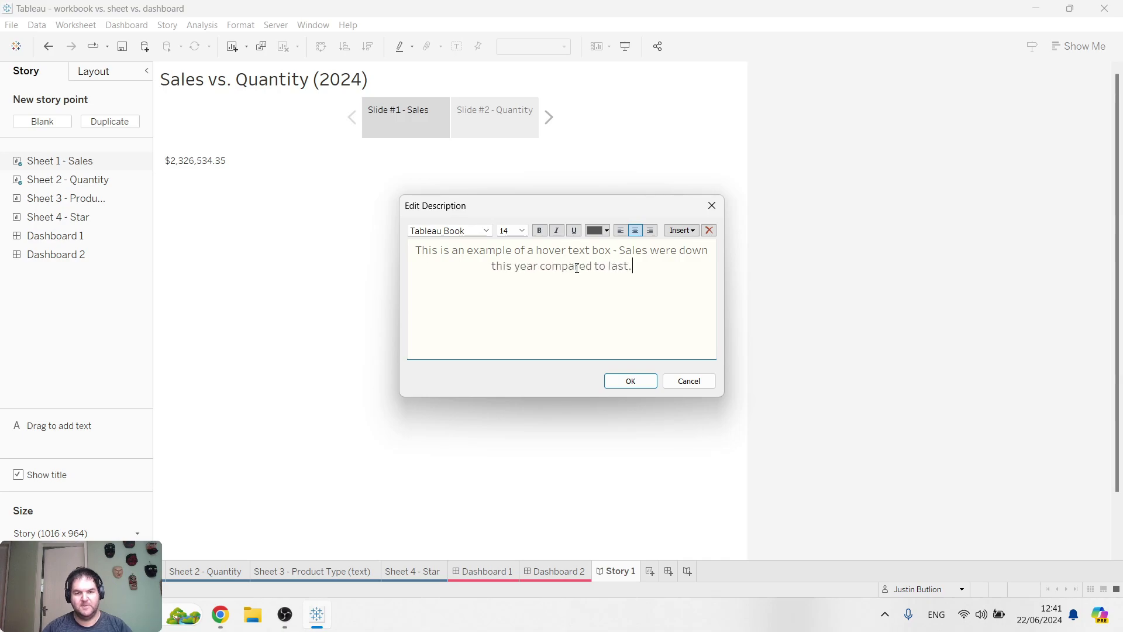
pyautogui.click(630, 380)
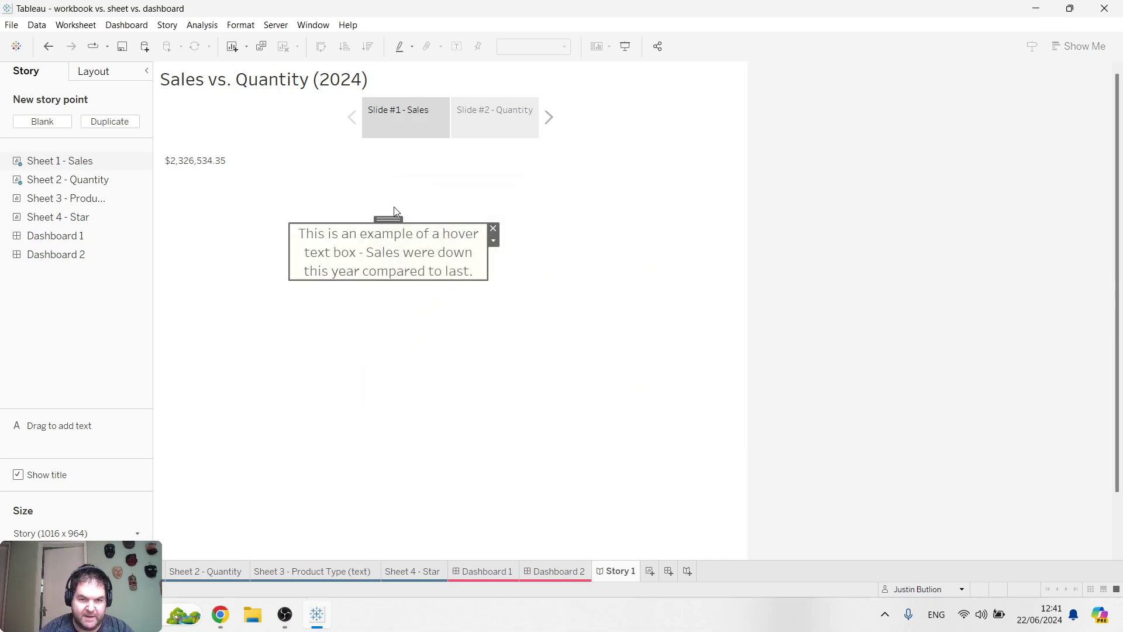
pyautogui.moveTo(392, 215); pyautogui.dragTo(426, 253)
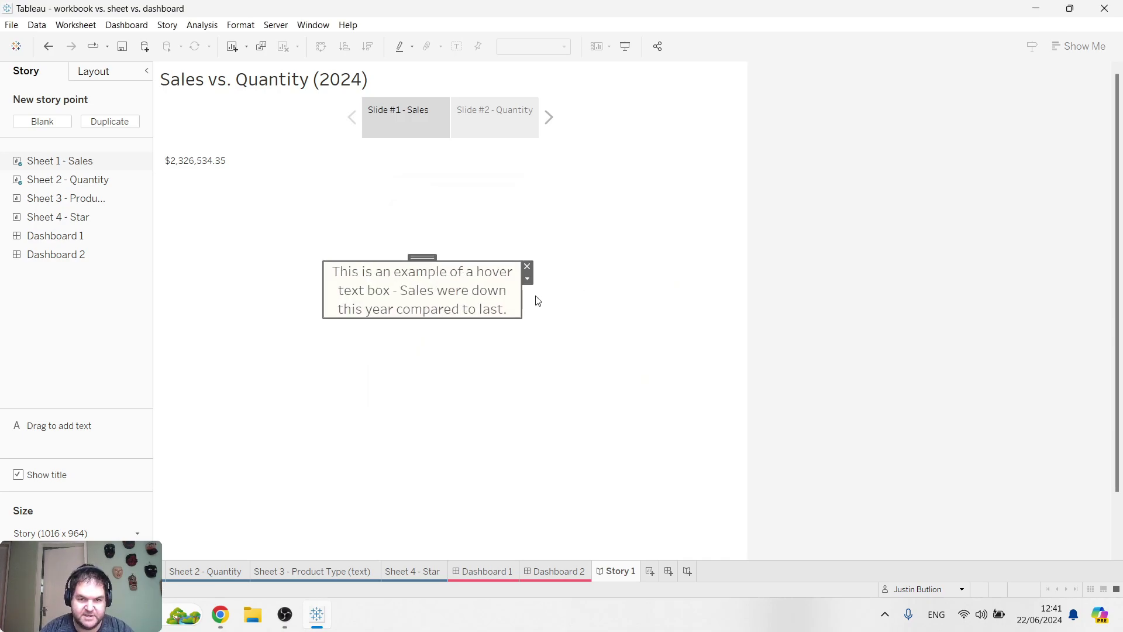
# Format the description box with light grey shading and a border.
pyautogui.click(527, 279)
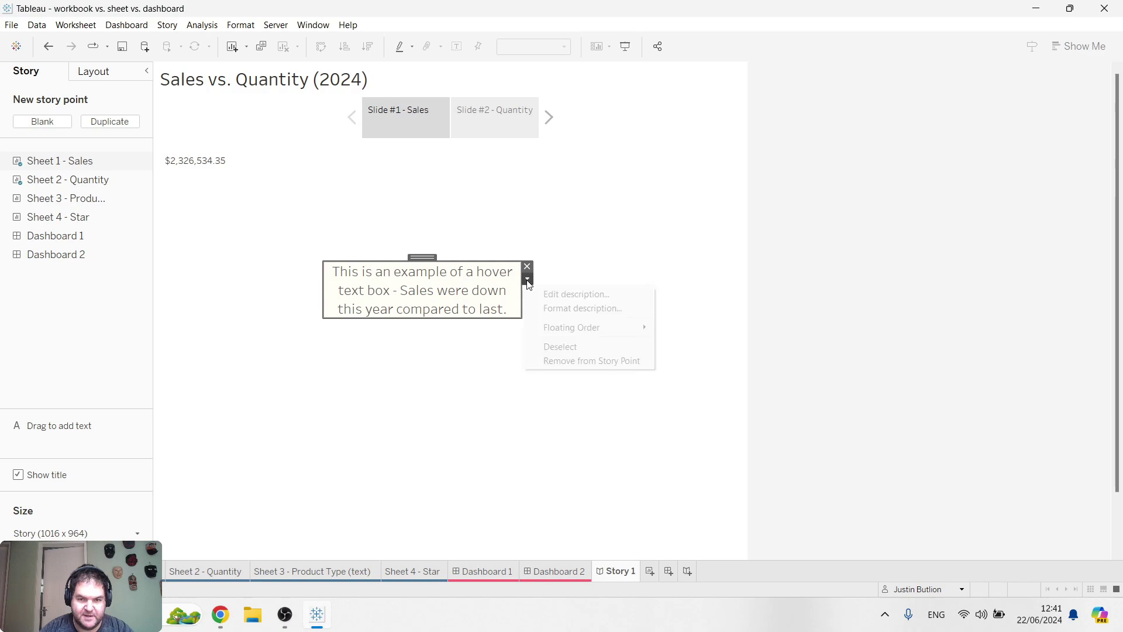
pyautogui.click(607, 311)
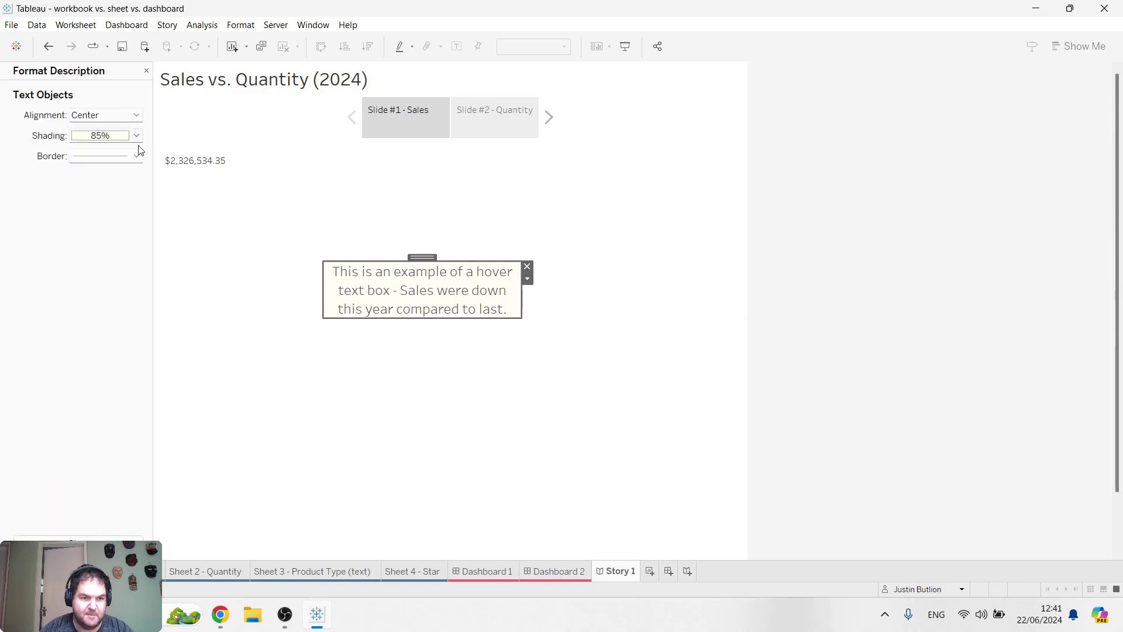
pyautogui.click(138, 136)
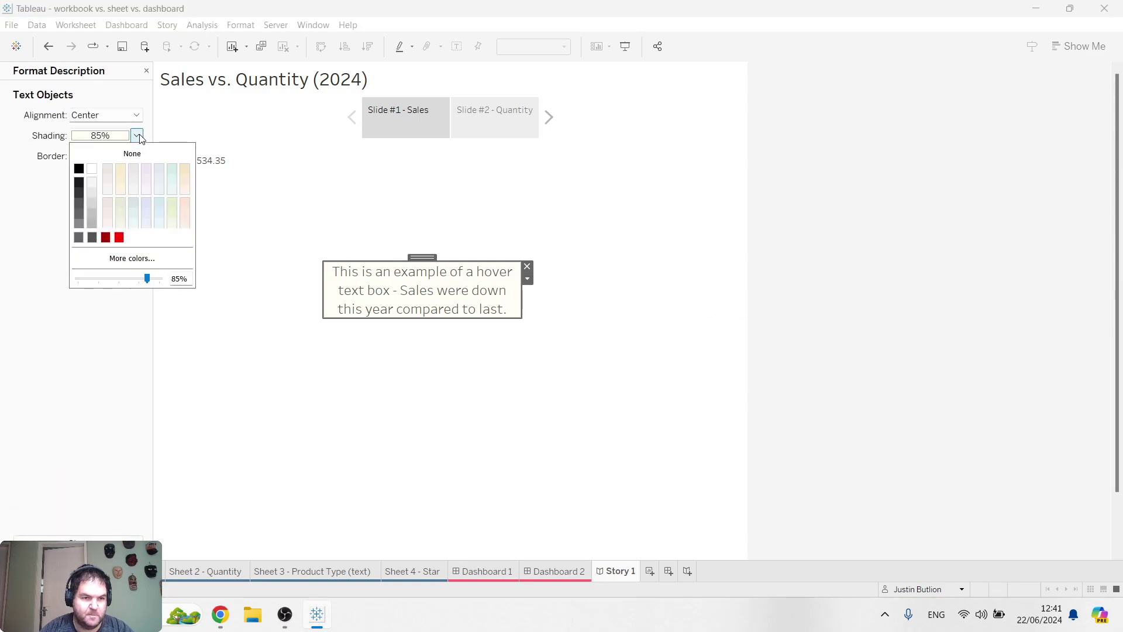
pyautogui.click(95, 201)
pyautogui.click(35, 170)
pyautogui.click(106, 156)
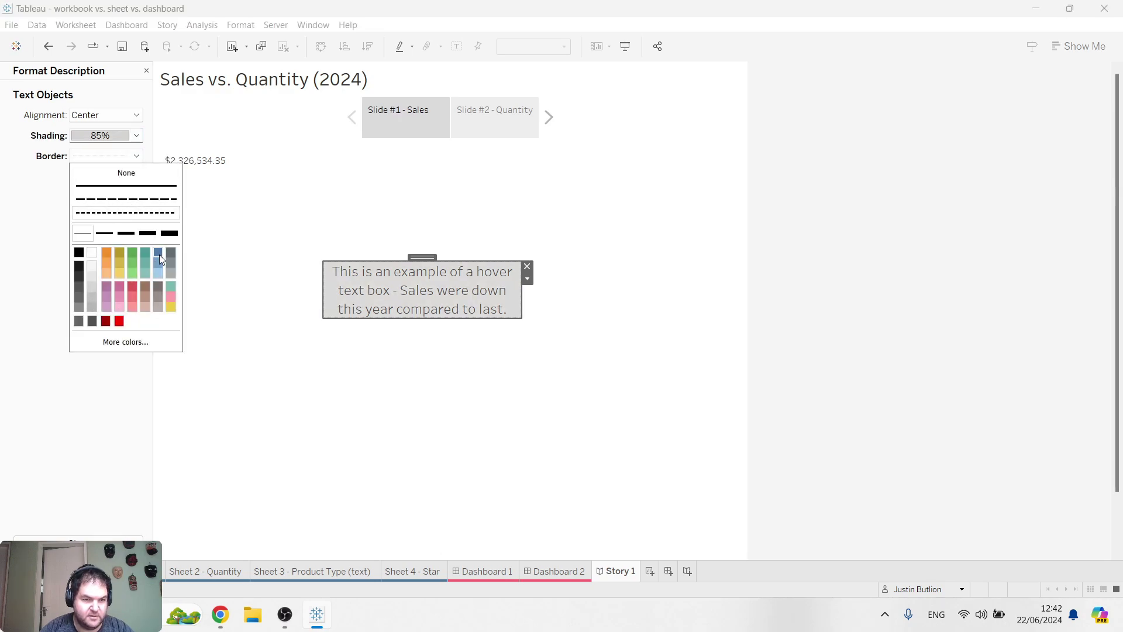
pyautogui.click(20, 220)
pyautogui.click(546, 268)
pyautogui.click(400, 291)
pyautogui.click(119, 138)
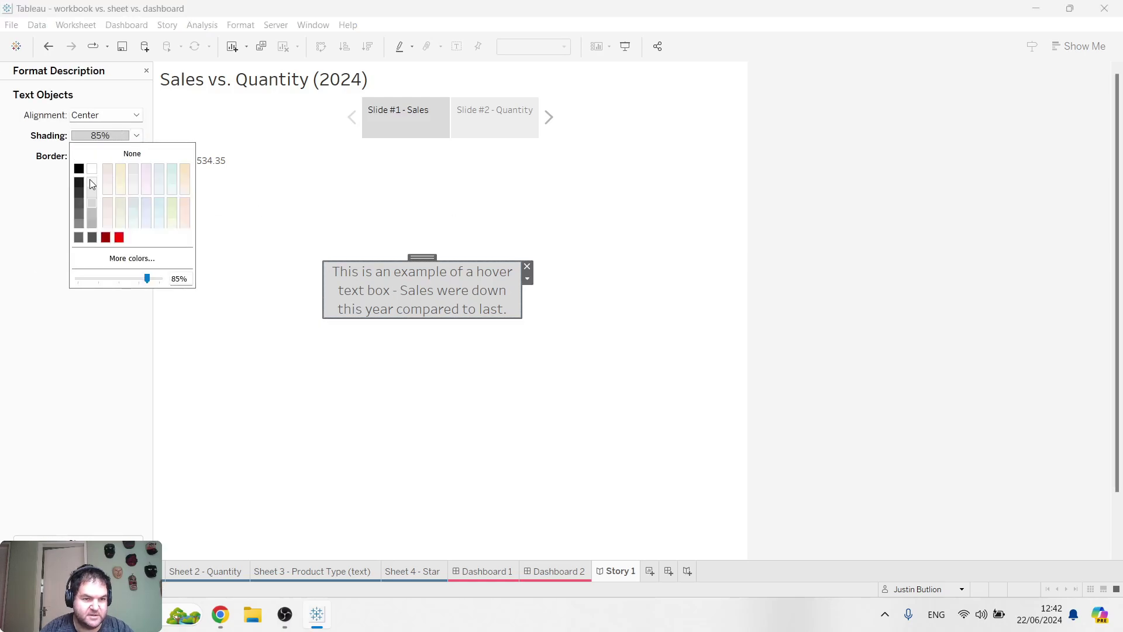
pyautogui.click(481, 250)
pyautogui.click(417, 282)
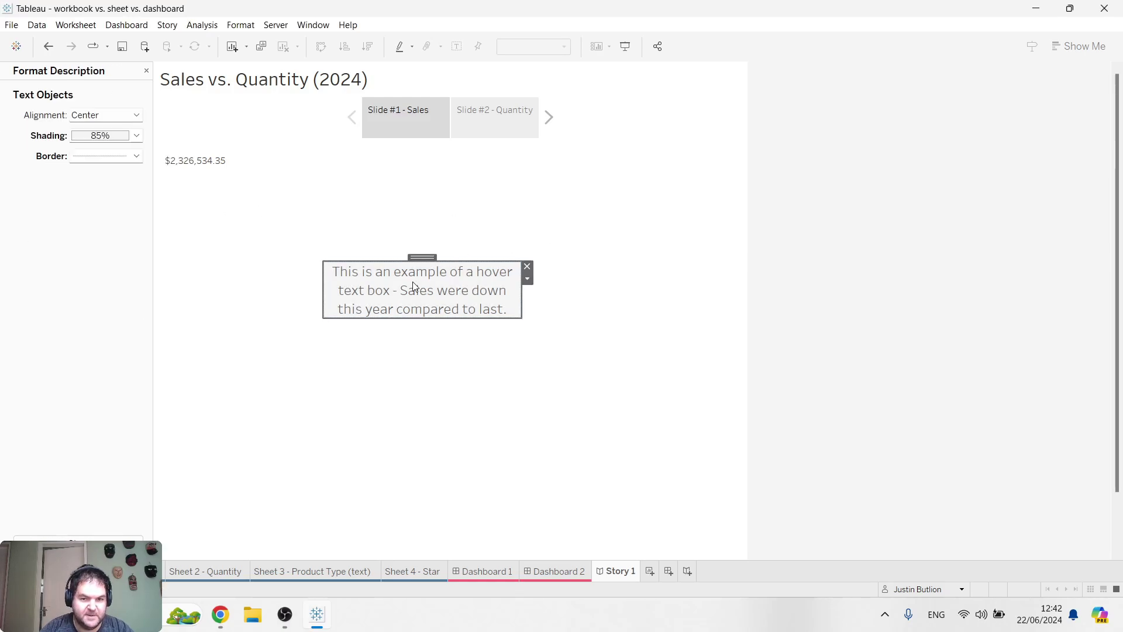
# Move the description box up beneath the $2,326,534.35 sales figure and close formatting.
pyautogui.moveTo(422, 257); pyautogui.dragTo(302, 167)
pyautogui.click(479, 204)
pyautogui.click(498, 114)
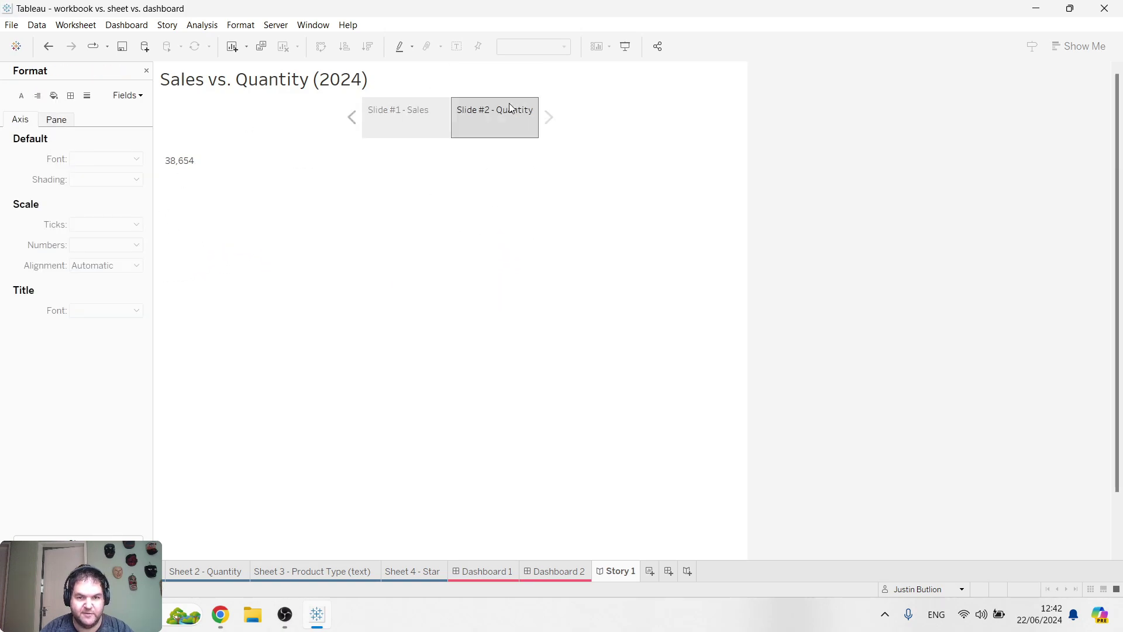
pyautogui.click(444, 117)
pyautogui.click(301, 233)
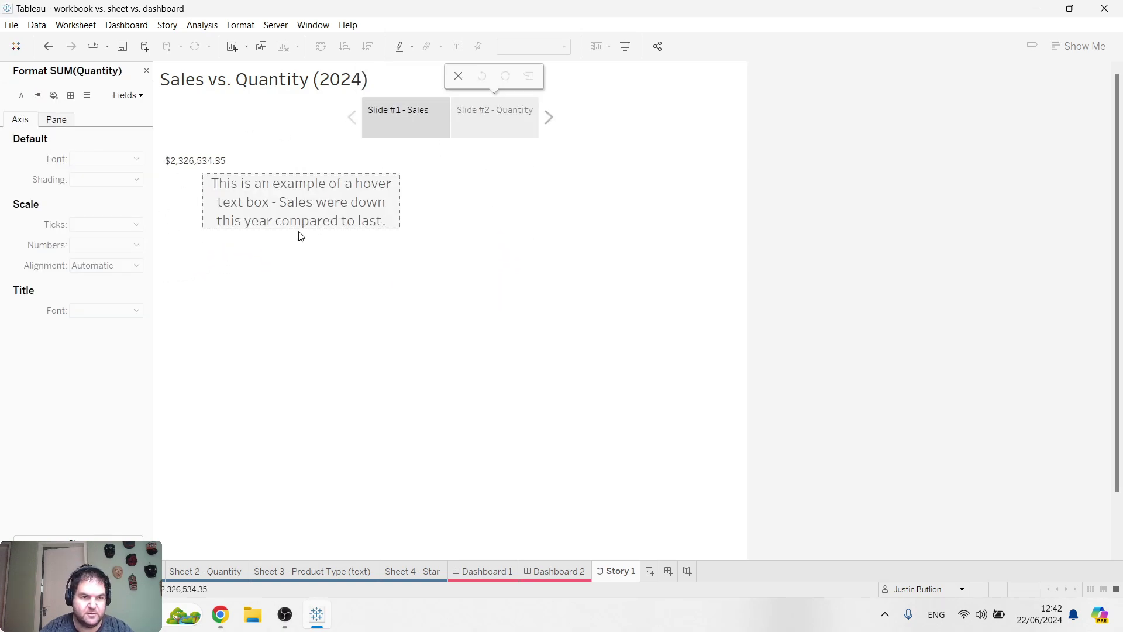
pyautogui.click(147, 70)
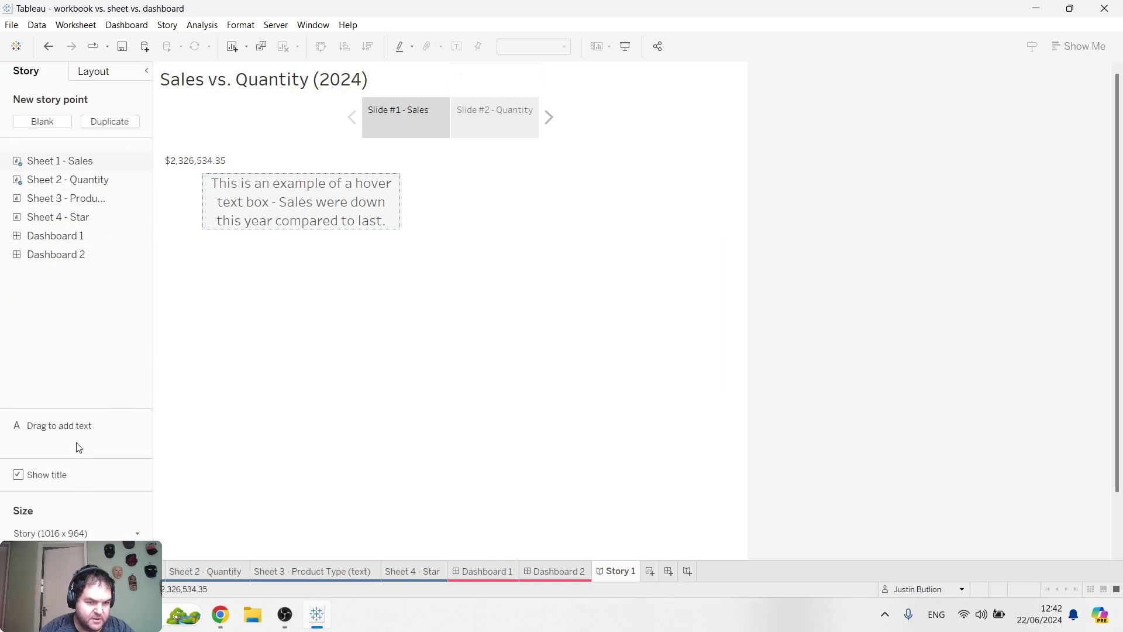
# Look over the description box's options and the story navigator layout options.
pyautogui.click(310, 186)
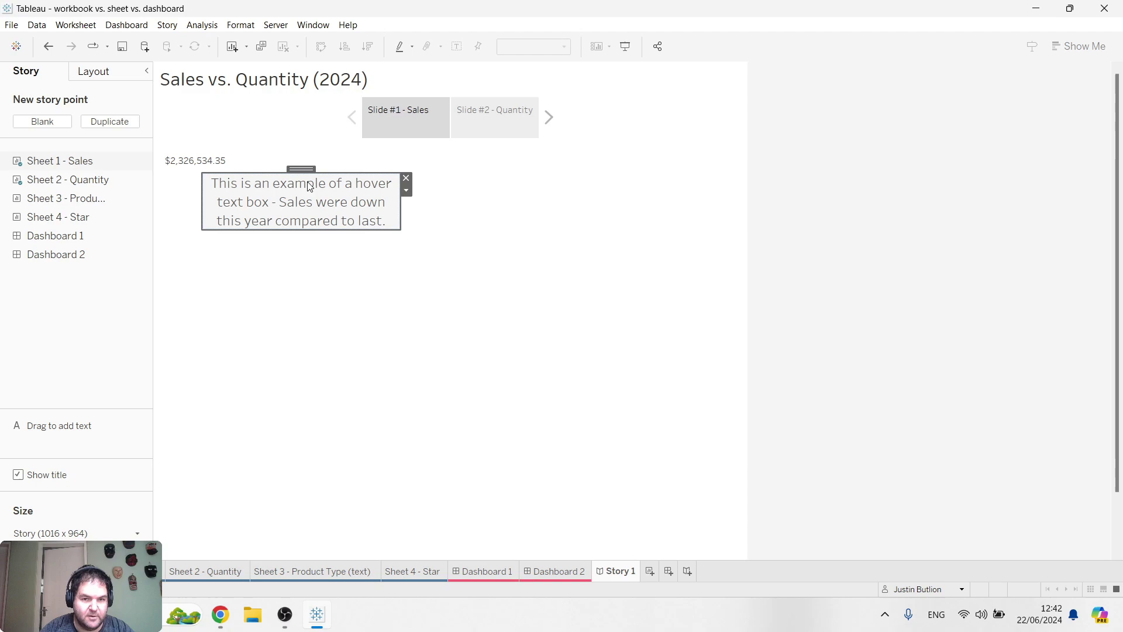
pyautogui.click(406, 190)
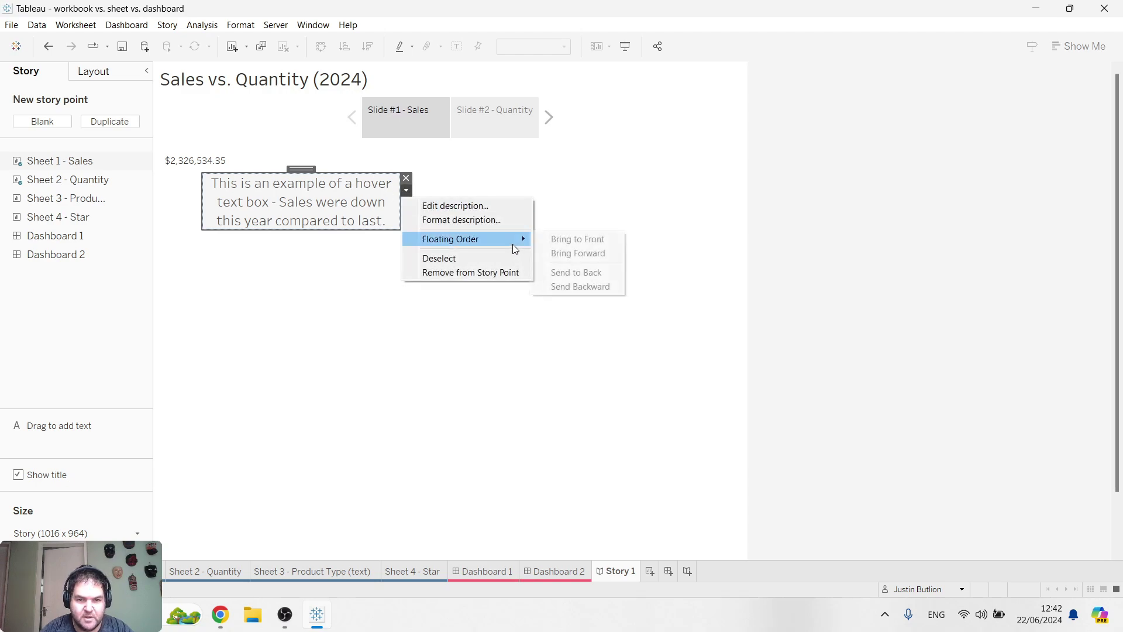
pyautogui.click(328, 376)
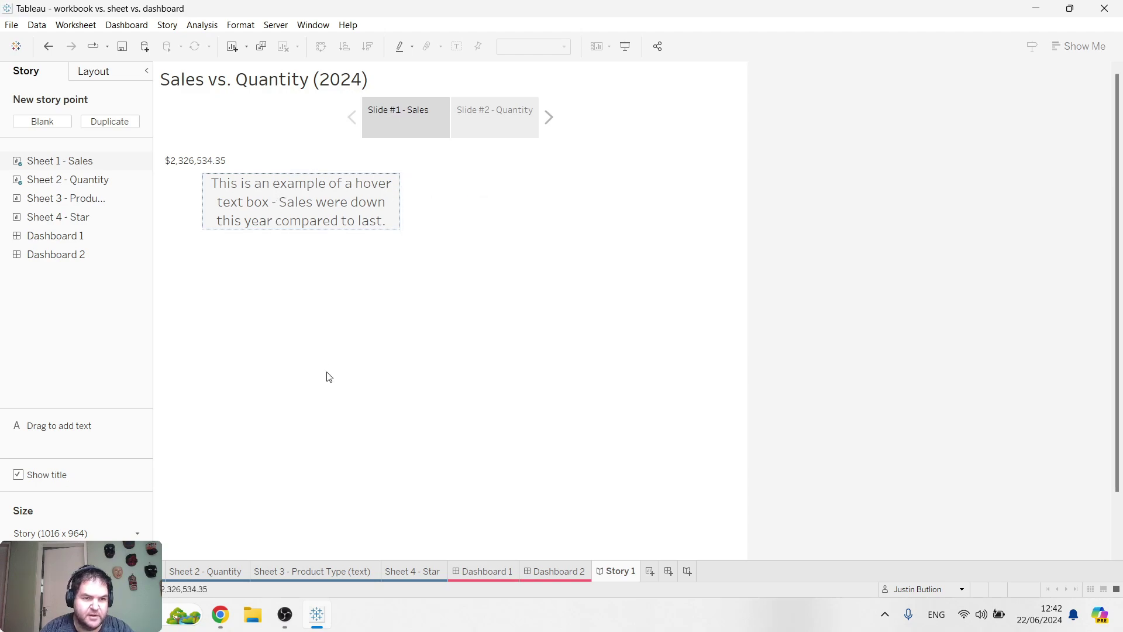
pyautogui.click(93, 71)
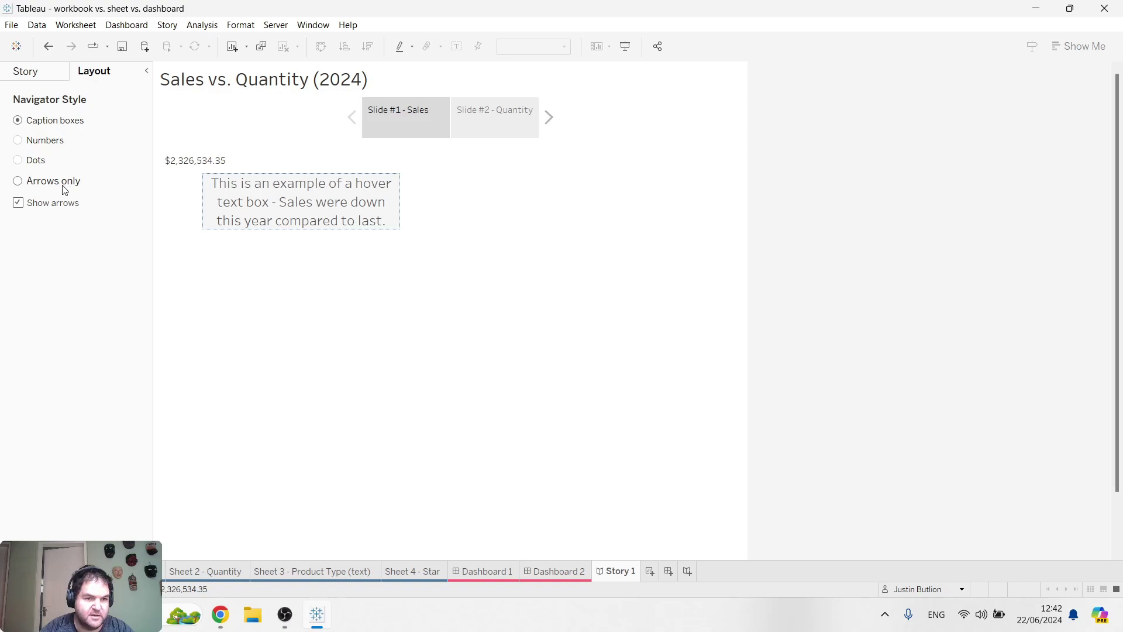
pyautogui.click(42, 76)
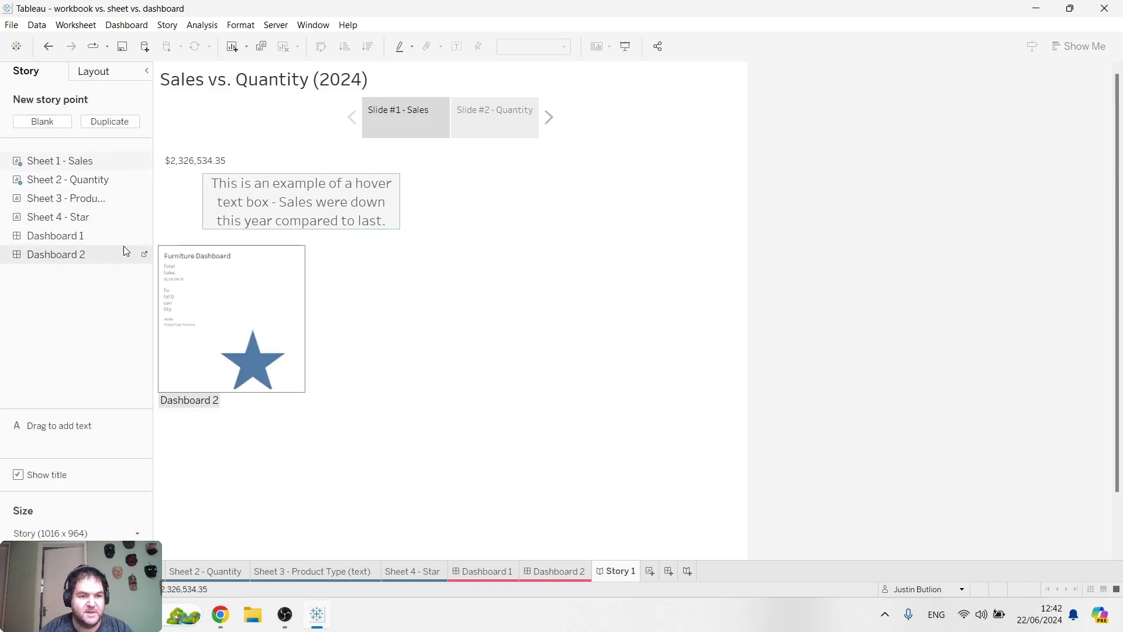
# Nudge the description box slightly down and right, then select Slide #2 - Quantity.
pyautogui.click(302, 206)
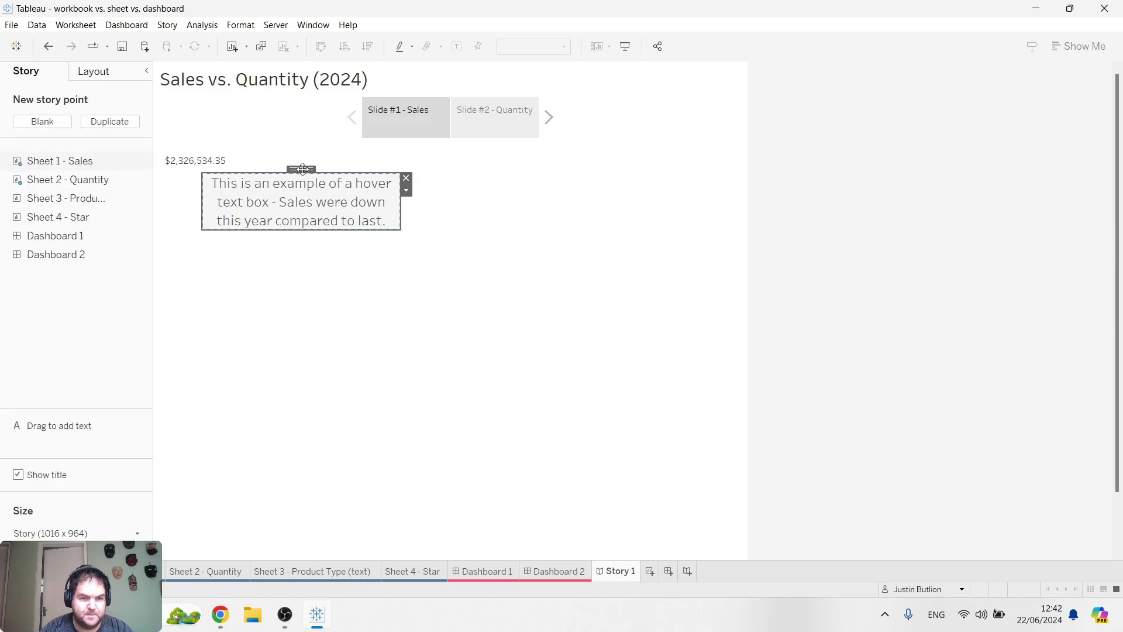
pyautogui.moveTo(302, 169); pyautogui.dragTo(364, 218)
pyautogui.click(499, 126)
pyautogui.click(441, 123)
pyautogui.click(494, 122)
# Add a blank third story point holding Dashboard 2's Furniture Dashboard, then reselect Slide #1 - Sales.
pyautogui.click(38, 121)
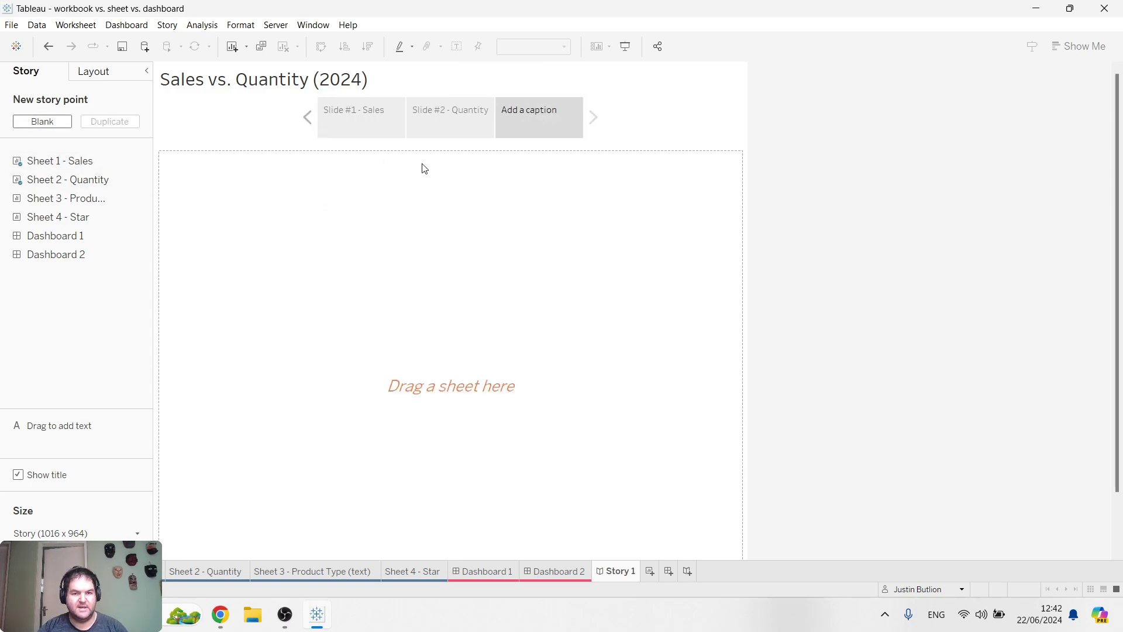
pyautogui.moveTo(29, 257); pyautogui.dragTo(3, 272)
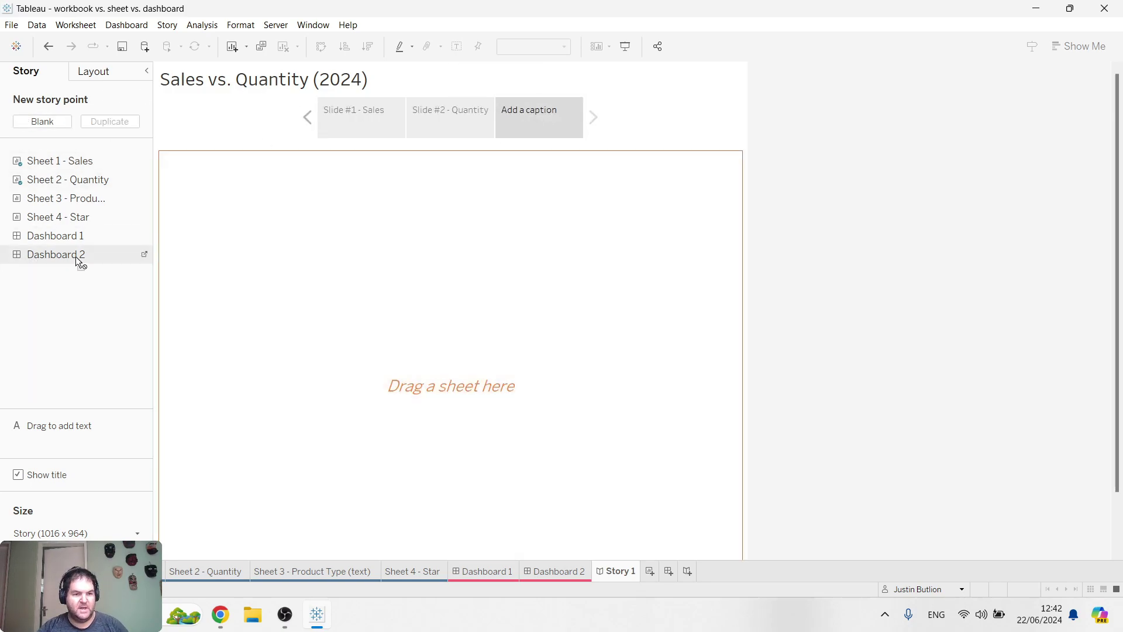
pyautogui.moveTo(76, 257); pyautogui.dragTo(447, 275)
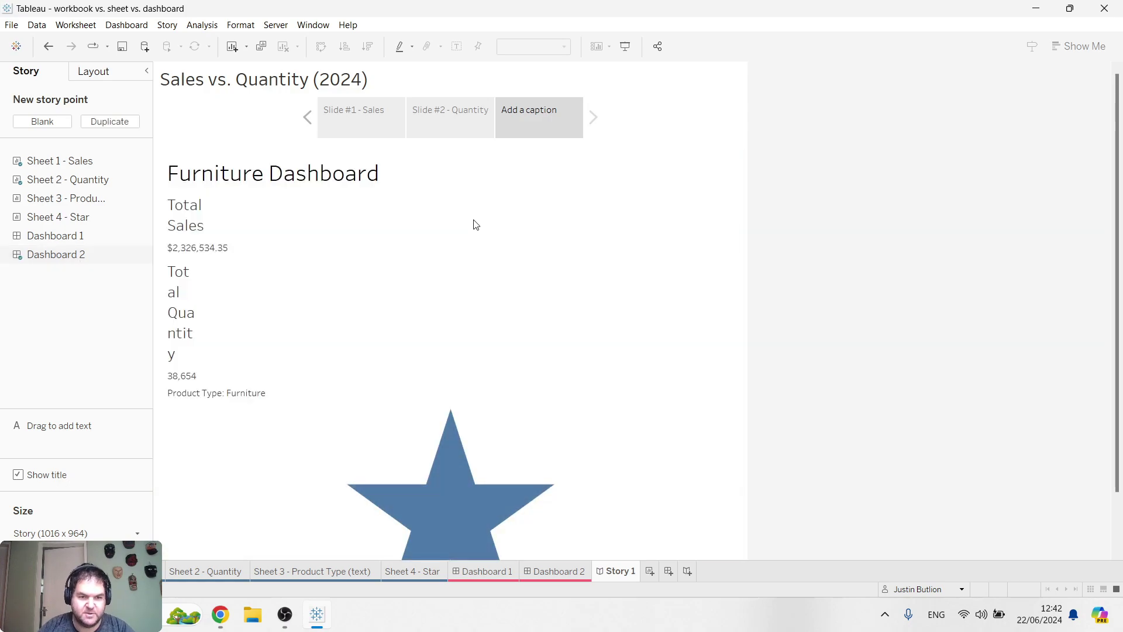
pyautogui.moveTo(13, 244)
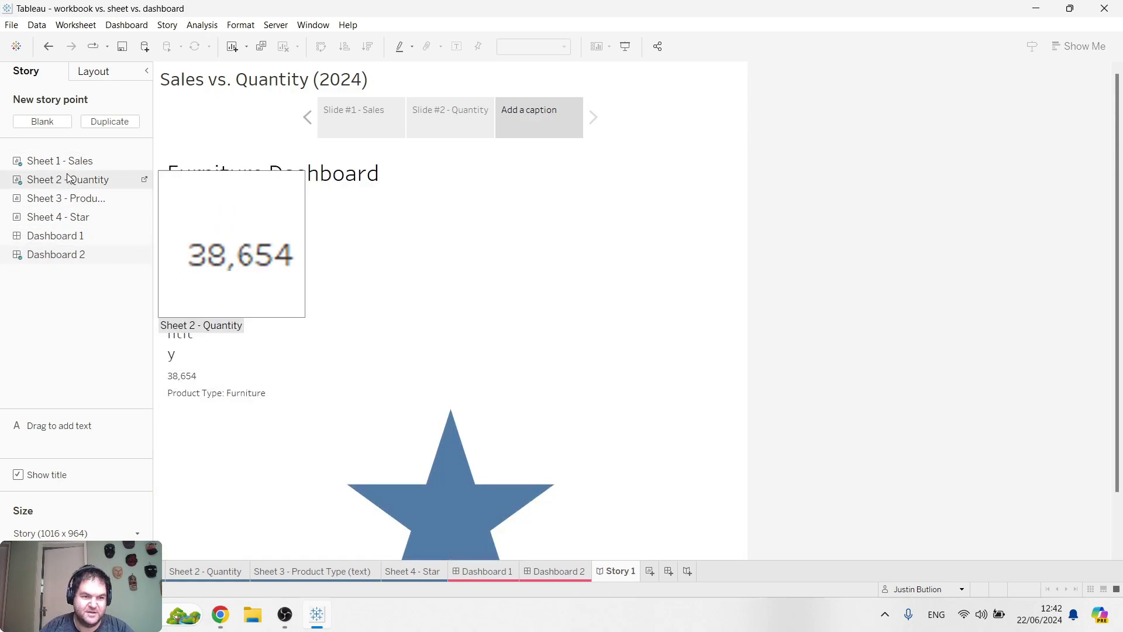
pyautogui.moveTo(65, 166)
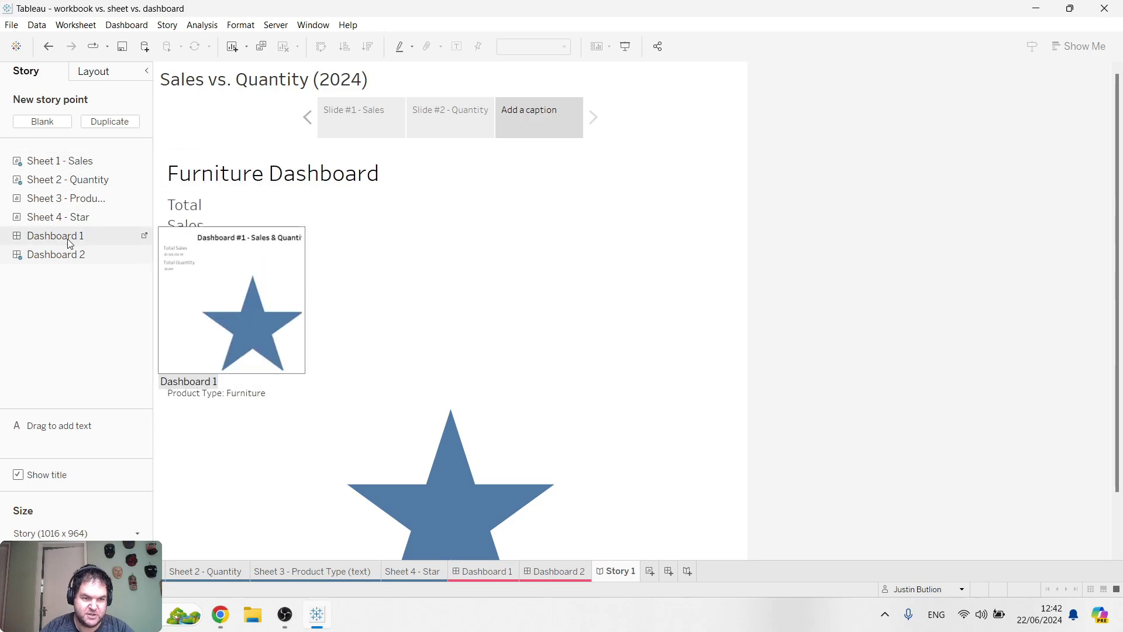
pyautogui.scroll(-1, 604, 401)
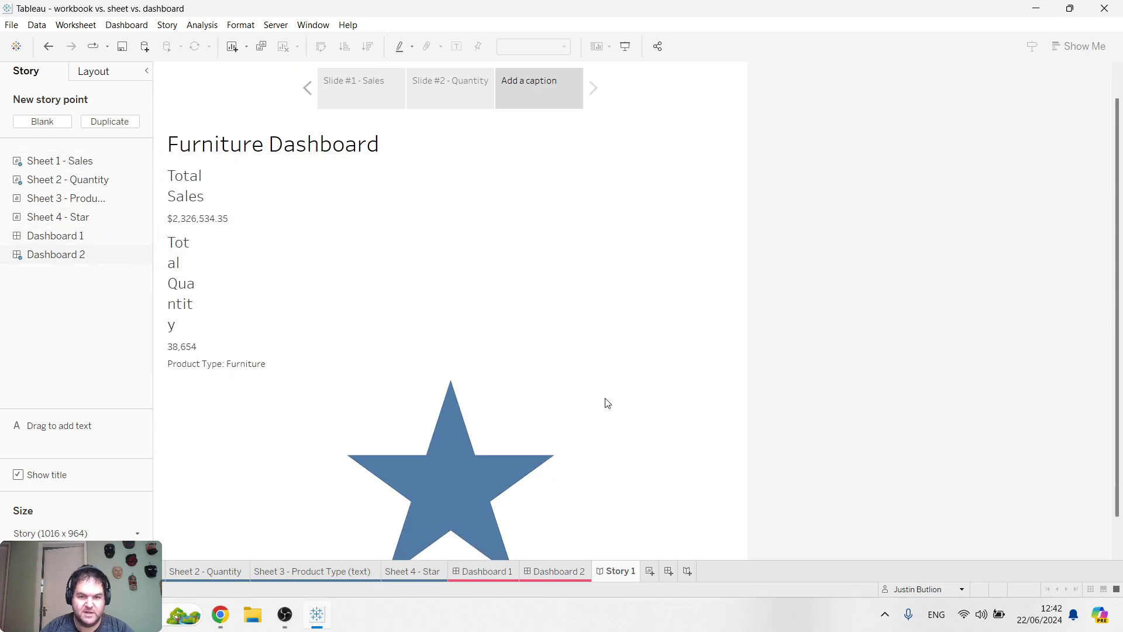
pyautogui.scroll(2, 464, 406)
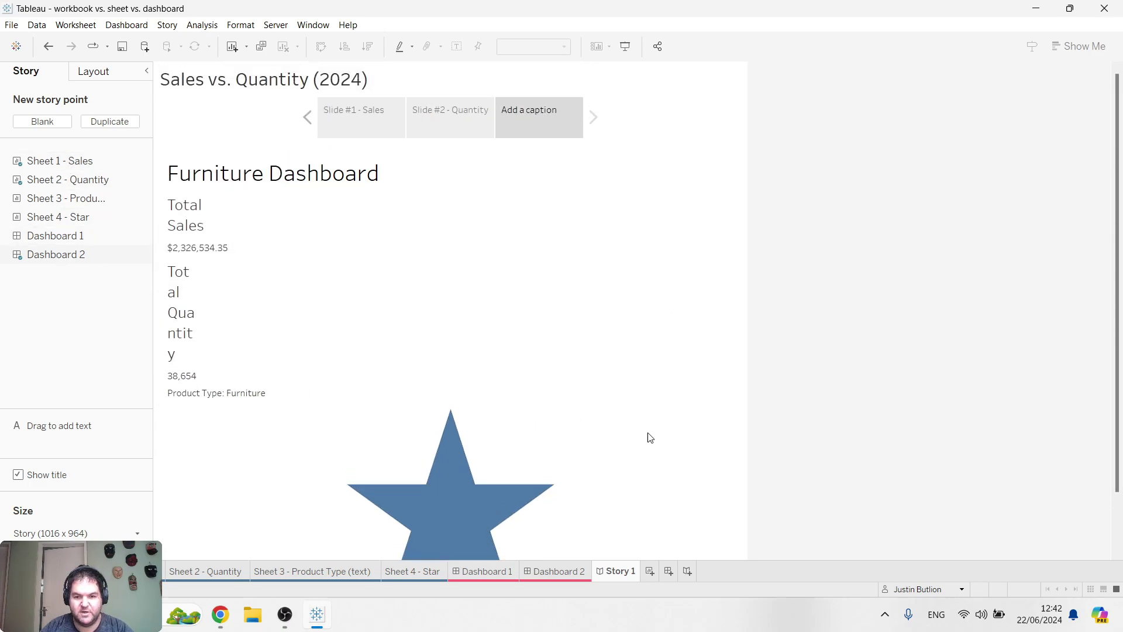
pyautogui.click(368, 108)
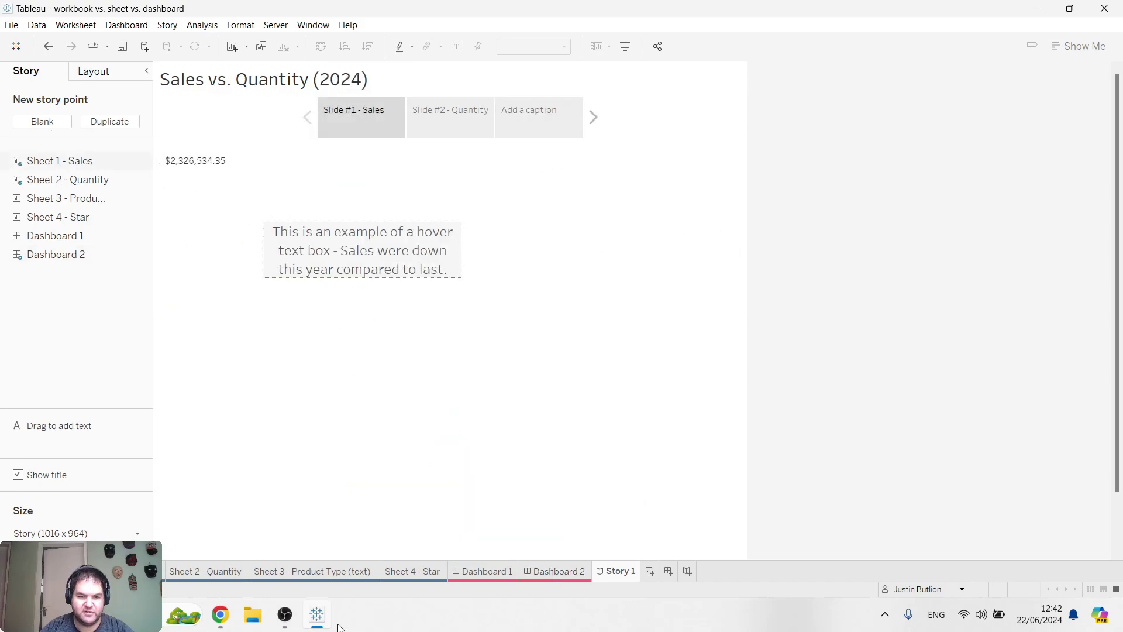
# Add a Country/Region filter using all values to Sheet 1 - Sales.
pyautogui.doubleClick(58, 161)
pyautogui.scroll(1, 76, 184)
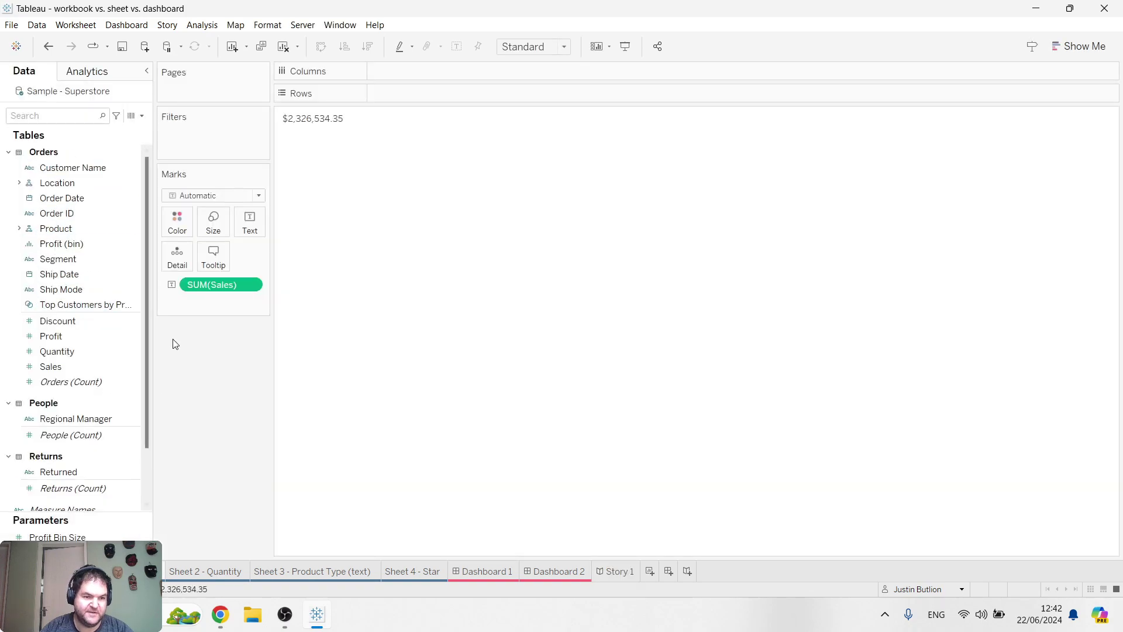
pyautogui.click(18, 182)
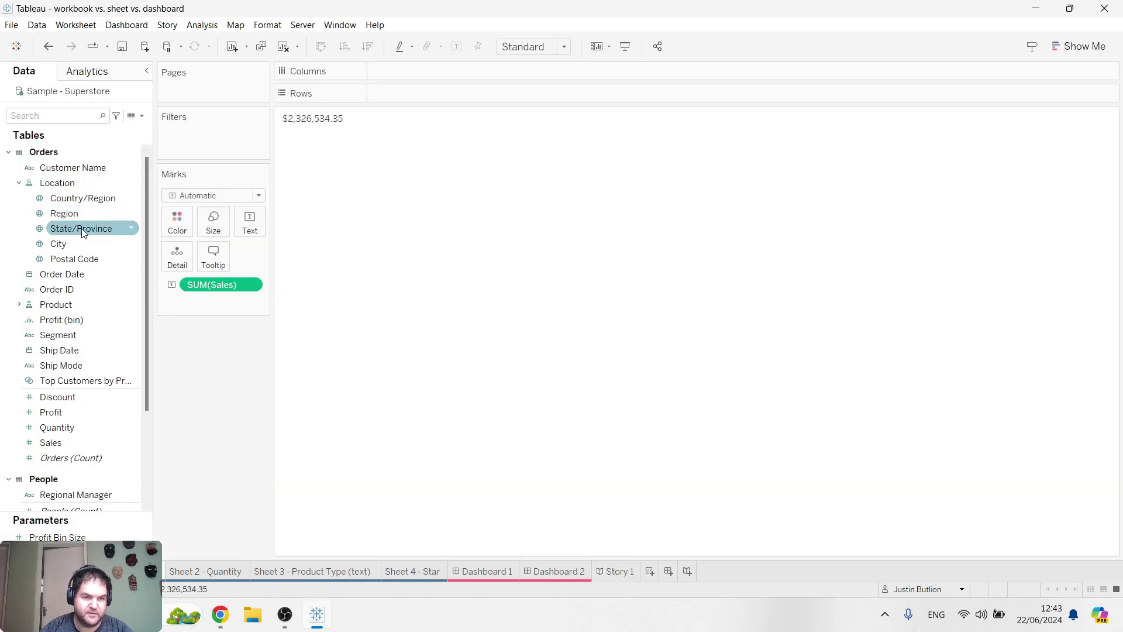
pyautogui.moveTo(83, 198); pyautogui.dragTo(214, 146)
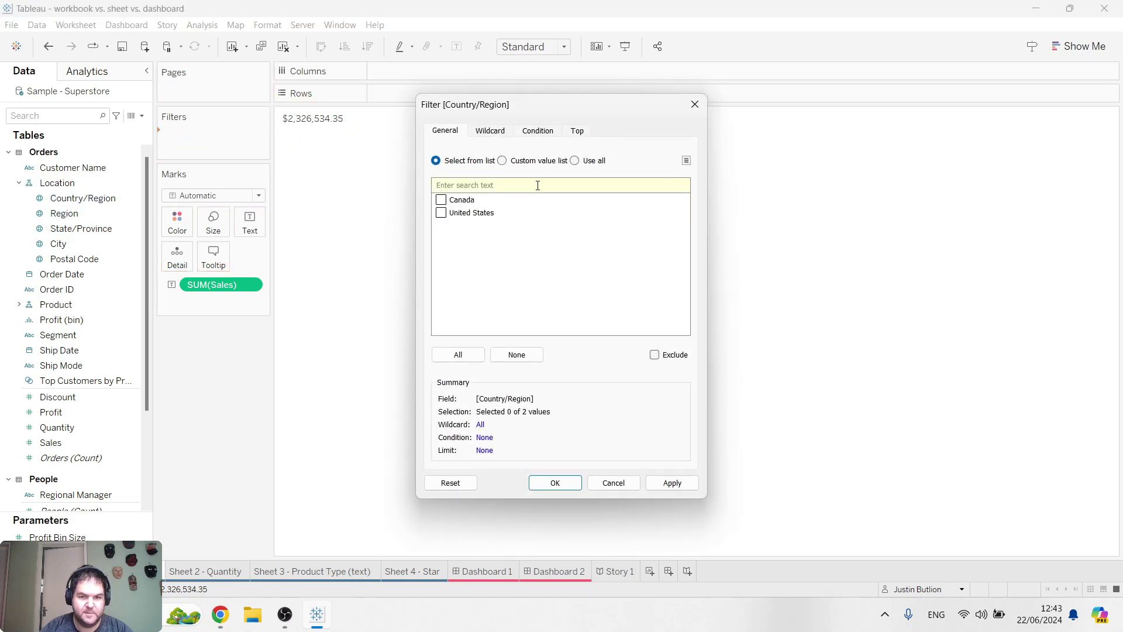
pyautogui.click(597, 162)
pyautogui.click(561, 485)
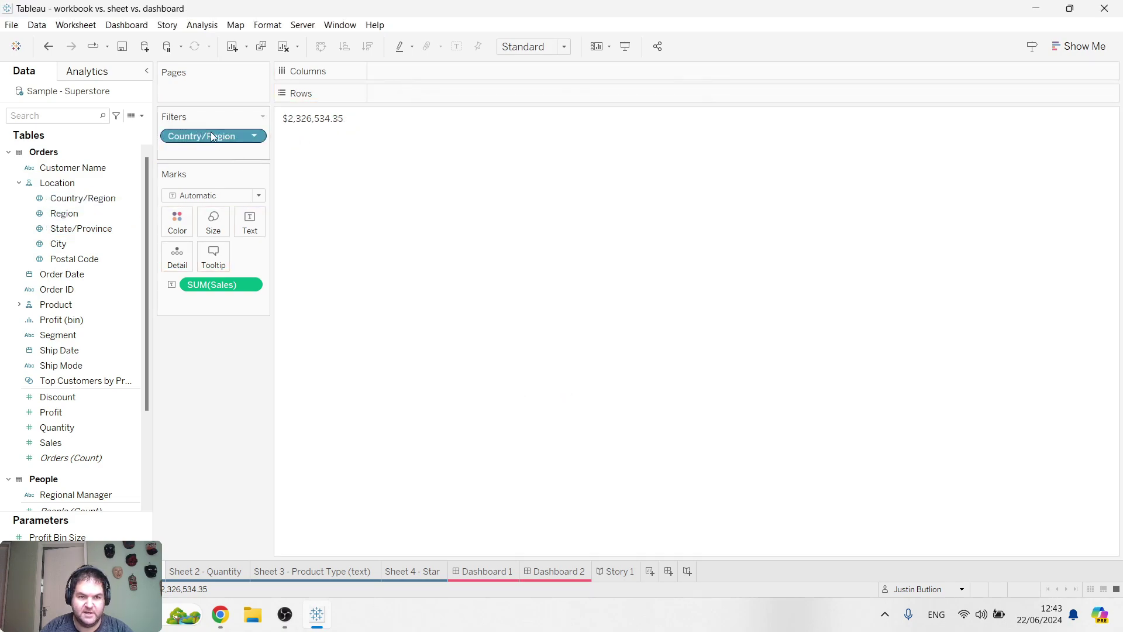
# Show the Country/Region filter card on the sheet and return to Story 1.
pyautogui.click(255, 136)
pyautogui.click(248, 171)
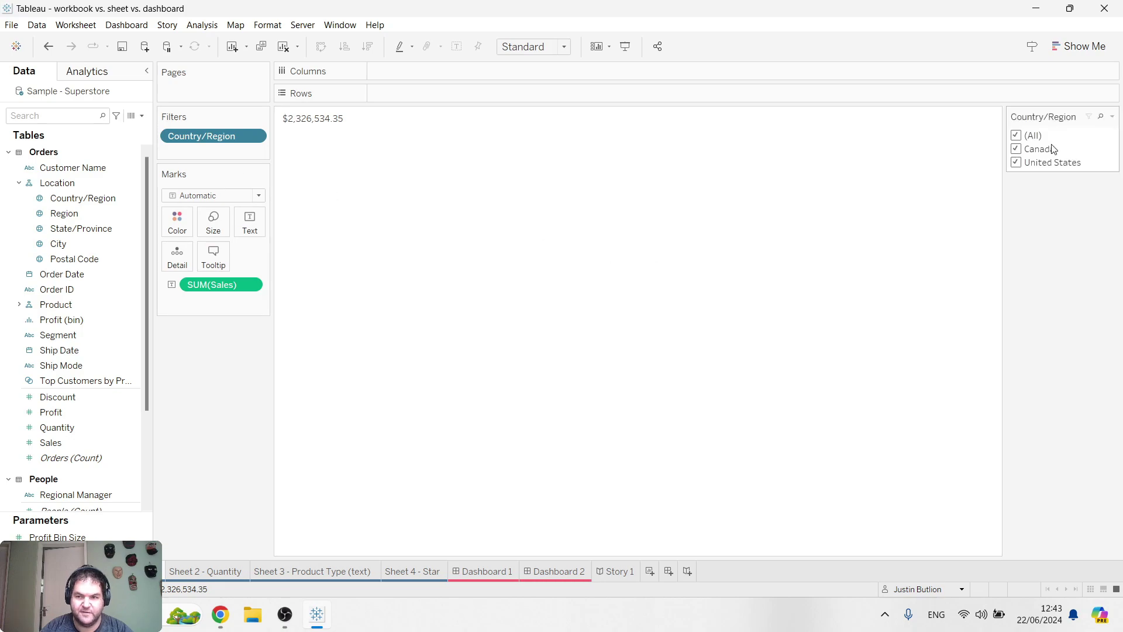
pyautogui.click(621, 573)
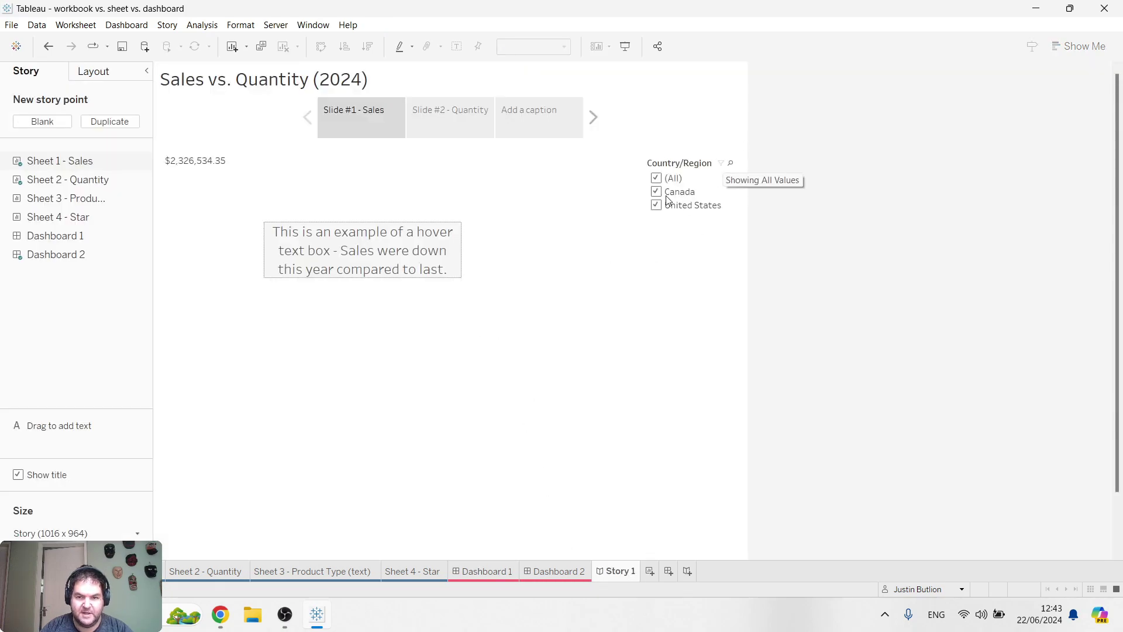
# Caption the third story point 'Sales vs. Quantity dashboard'.
pyautogui.click(544, 124)
pyautogui.click(542, 111)
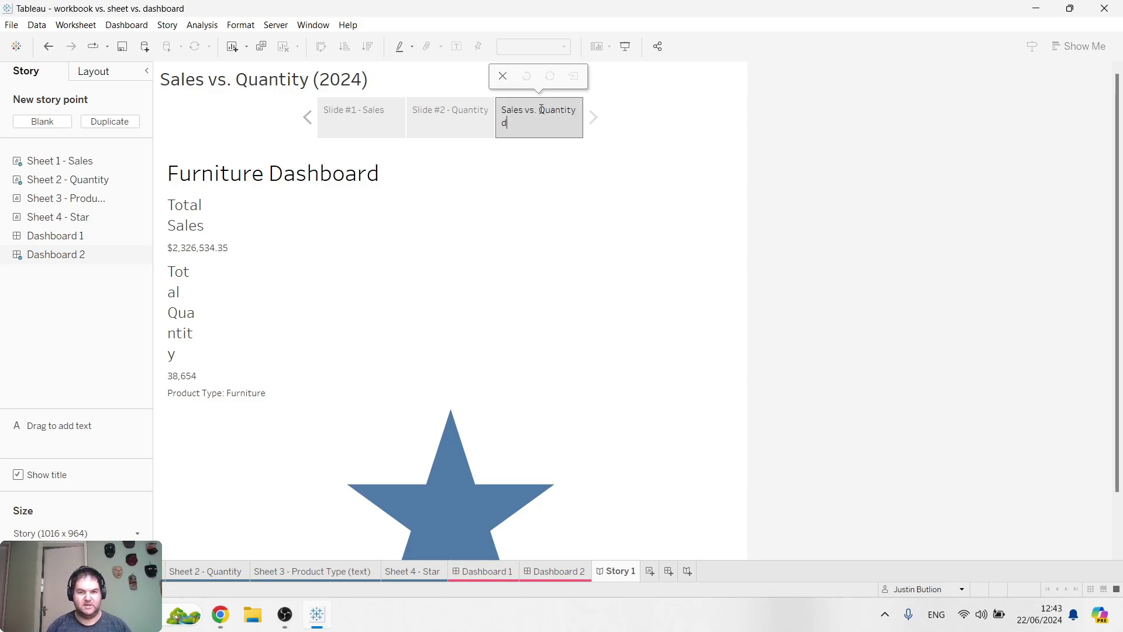
pyautogui.write('Sales vs. Quantity dashboard')
pyautogui.press('Return')
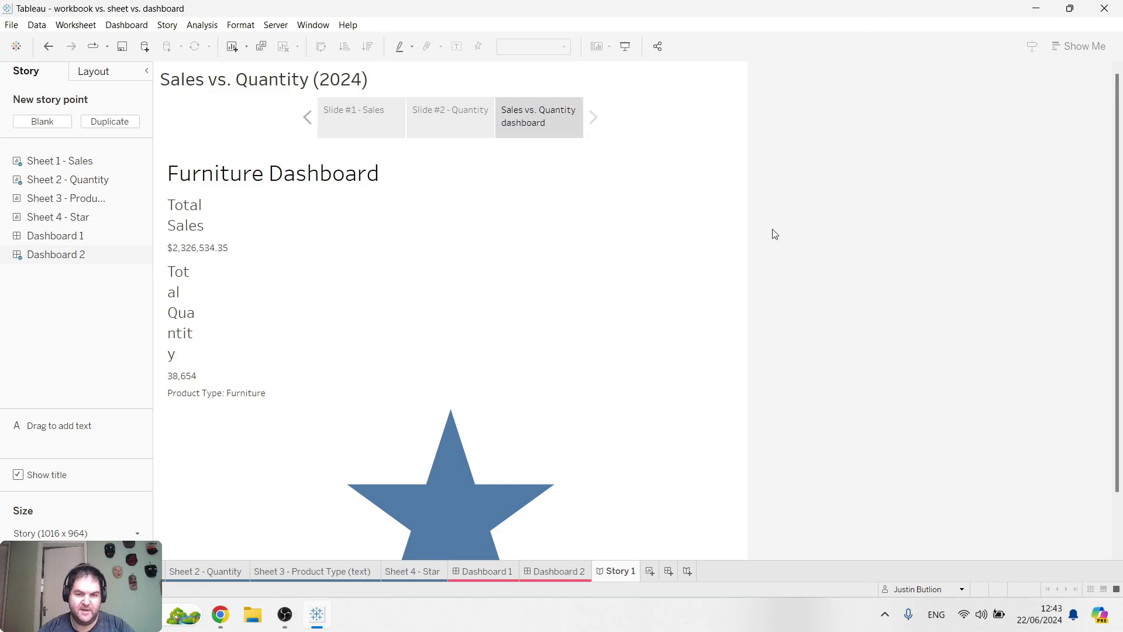
pyautogui.scroll(-2, 620, 299)
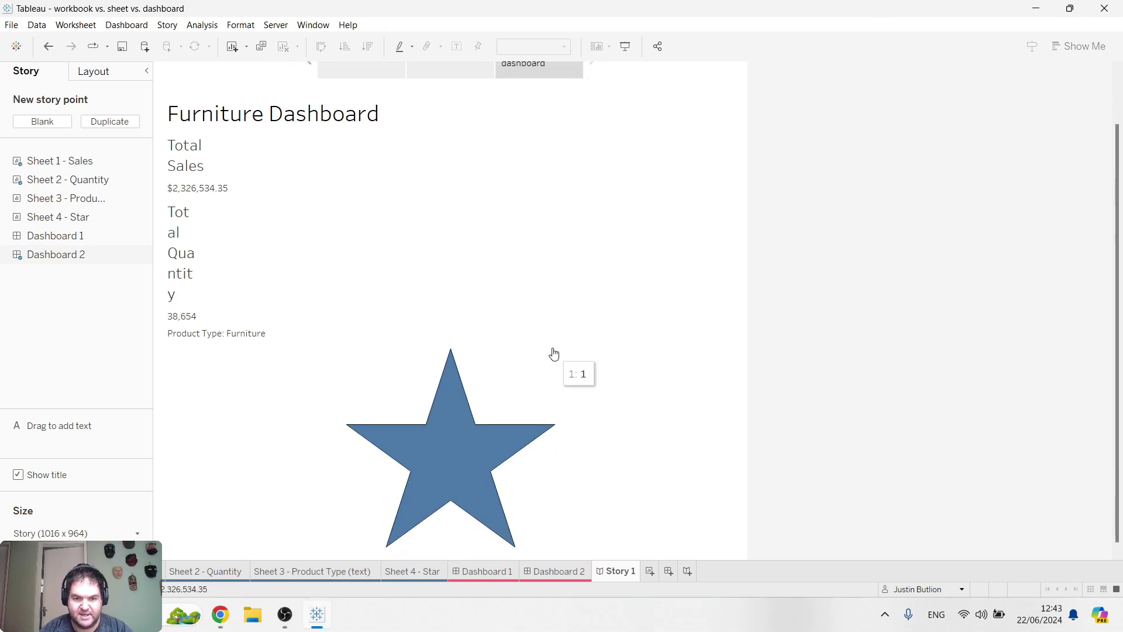
# Add a Country/Region filter card to Dashboard 1 from the Total Sales sheet.
pyautogui.click(456, 581)
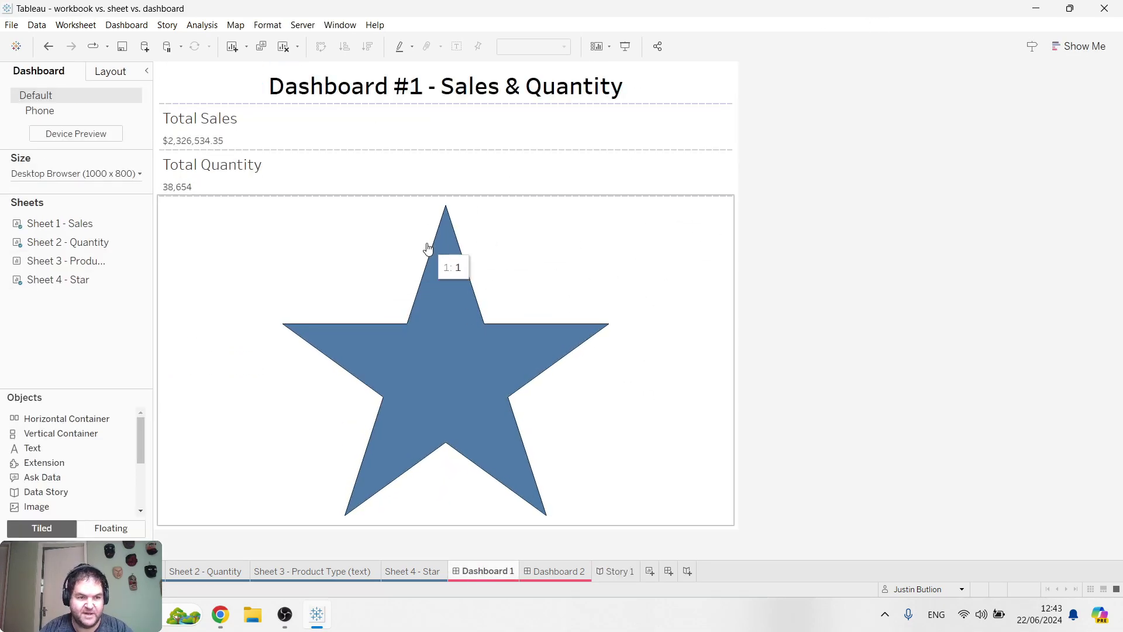
pyautogui.click(326, 141)
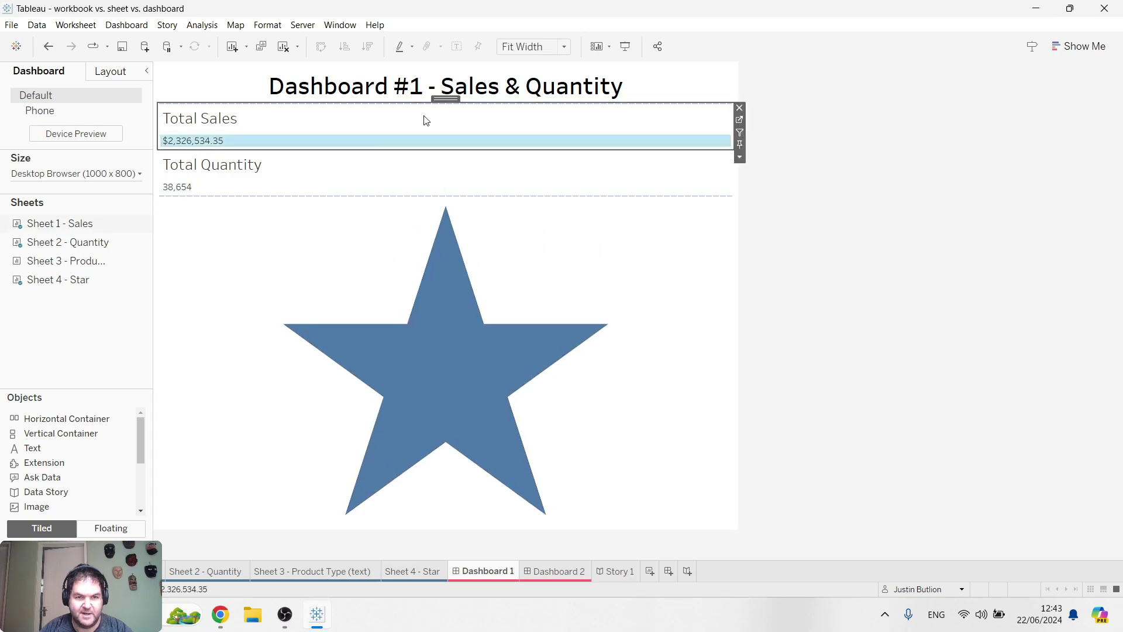
pyautogui.click(739, 157)
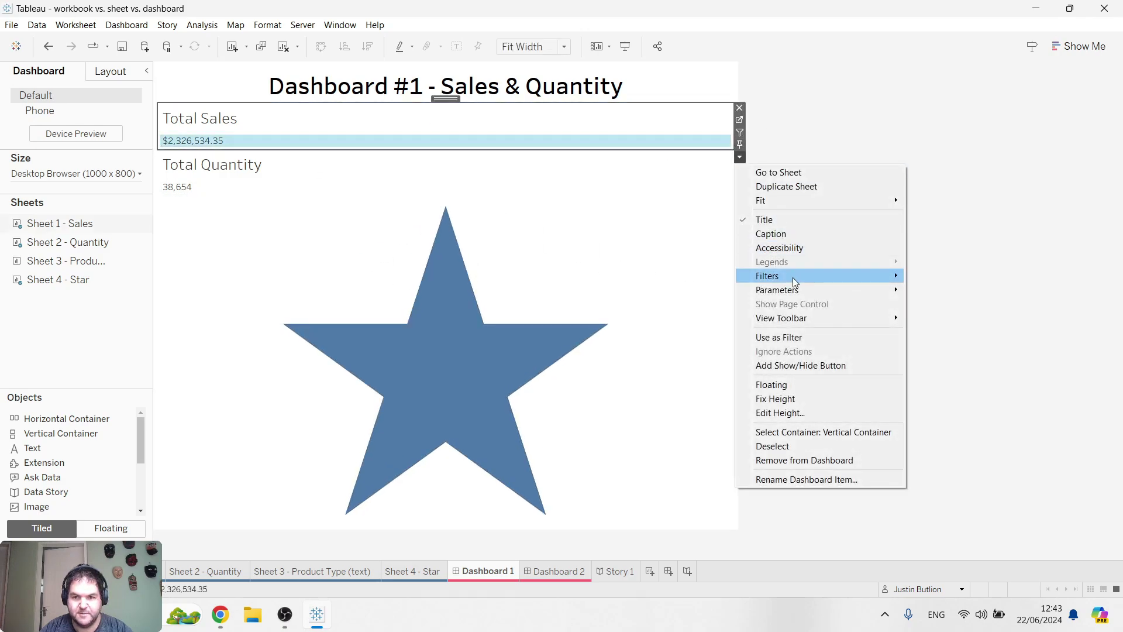
pyautogui.moveTo(792, 277)
pyautogui.click(949, 295)
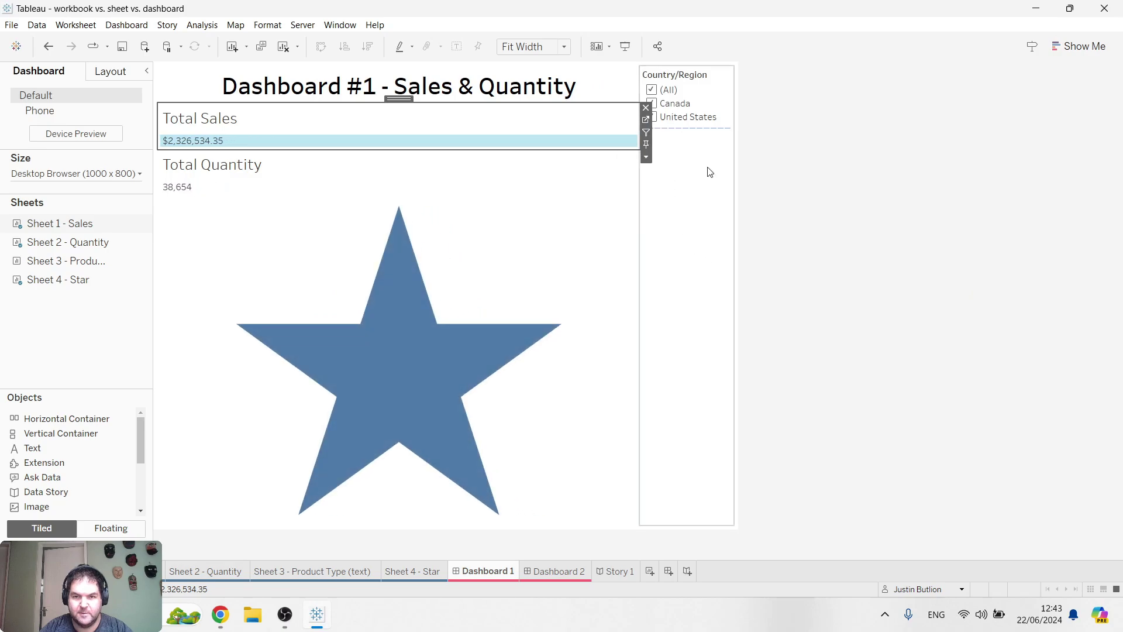
pyautogui.click(616, 572)
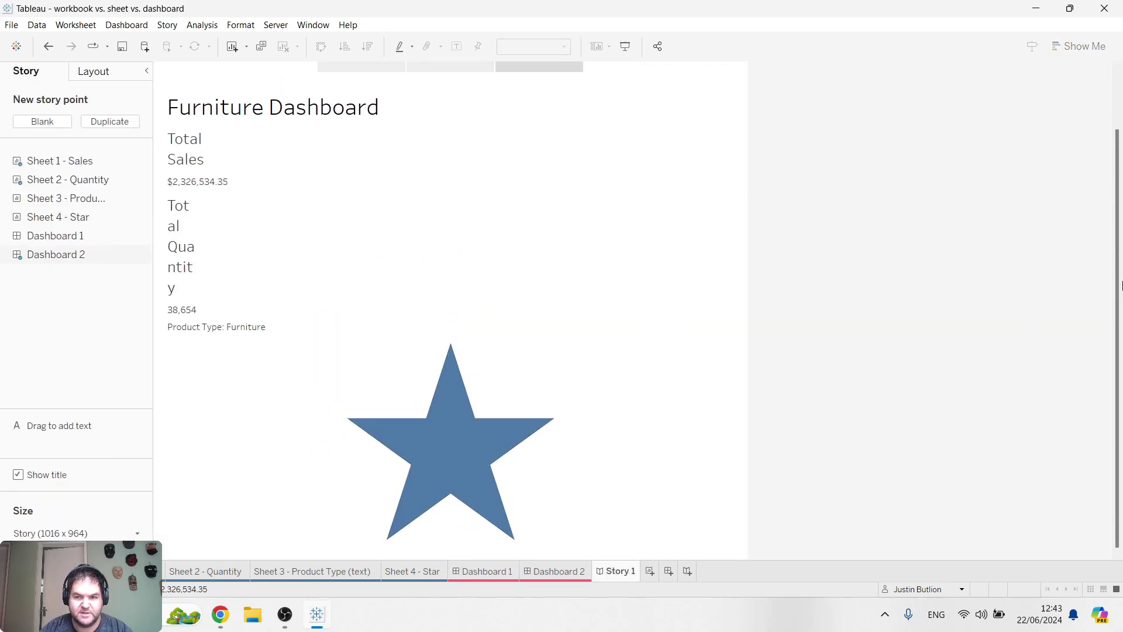
# Replace the third story point's content with Dashboard 1, then select Slide #1's description box.
pyautogui.moveTo(52, 256)
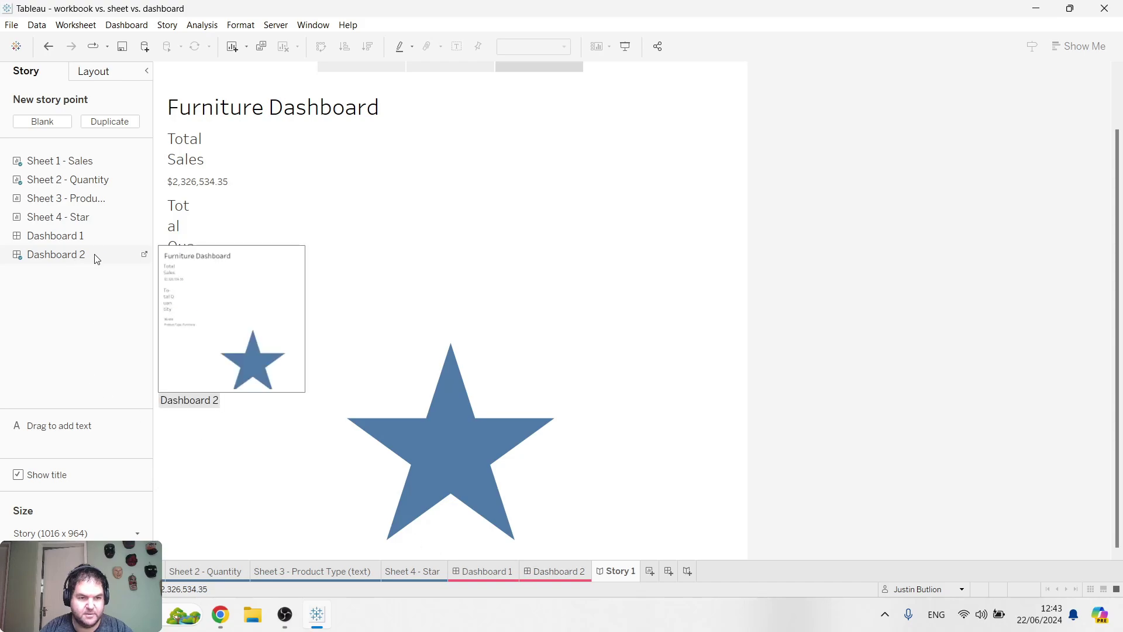
pyautogui.scroll(3, 519, 364)
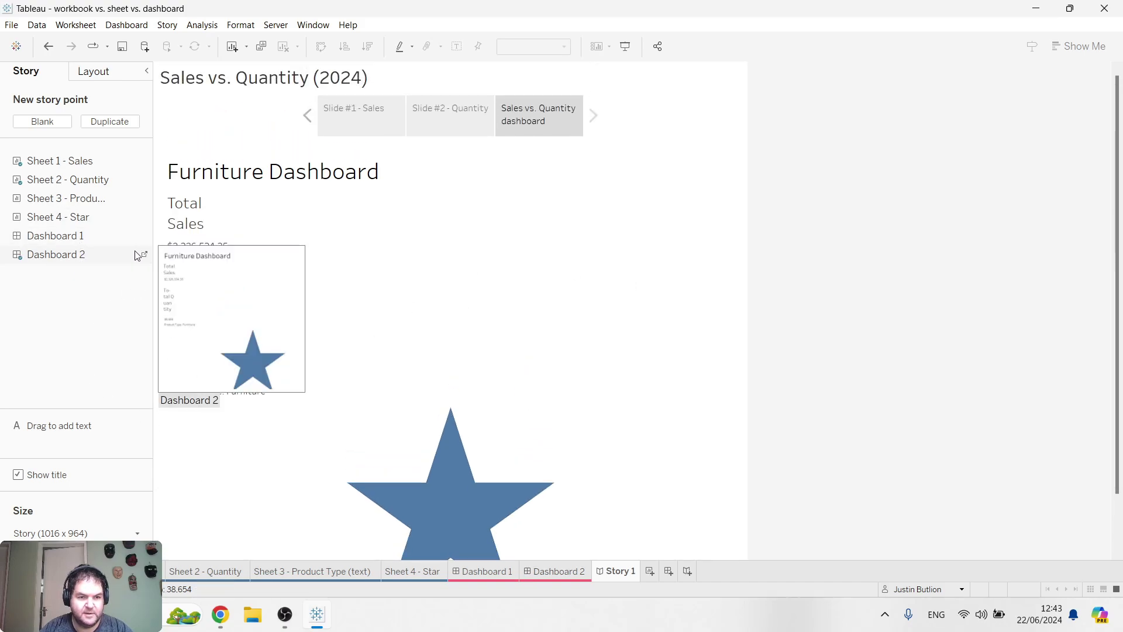
pyautogui.rightClick(512, 319)
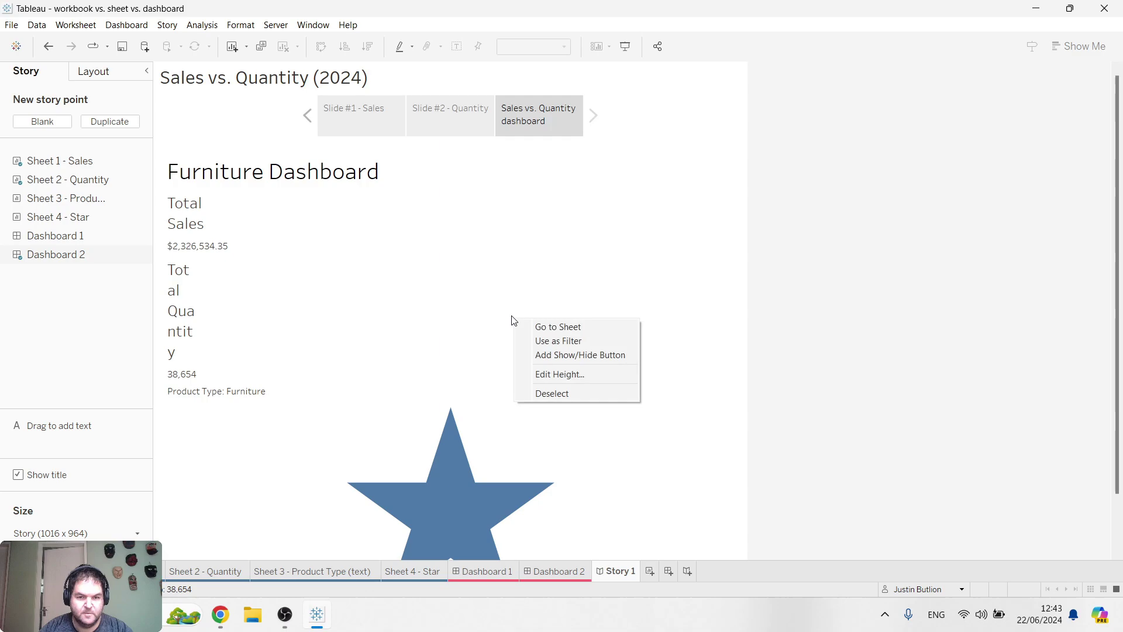
pyautogui.click(443, 316)
pyautogui.moveTo(56, 245)
pyautogui.moveTo(57, 246); pyautogui.dragTo(582, 260)
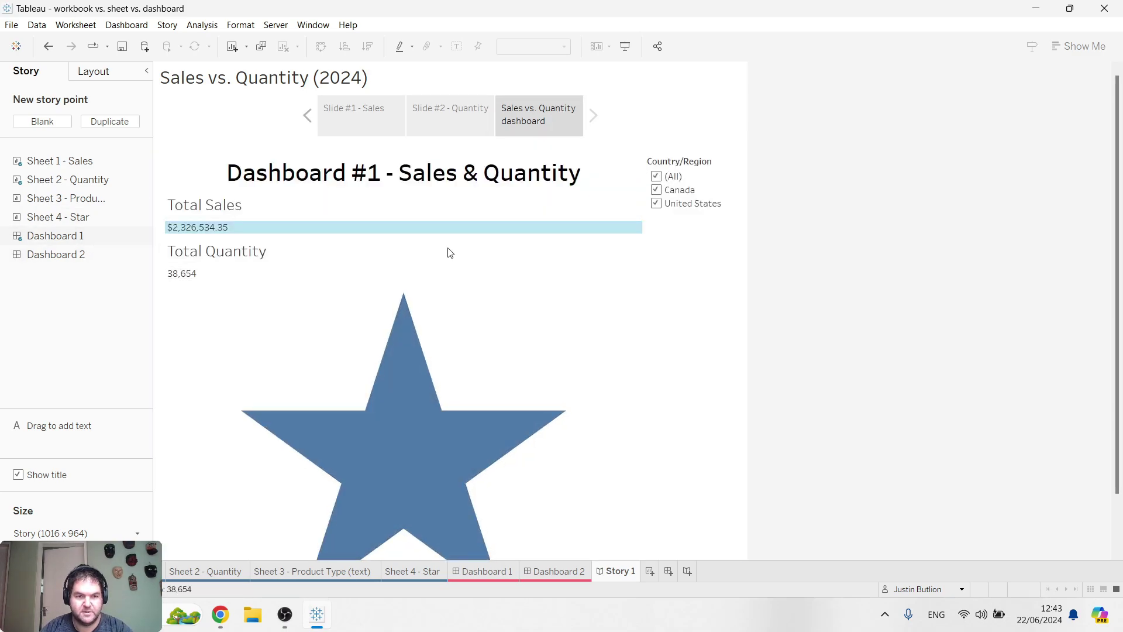
pyautogui.click(487, 571)
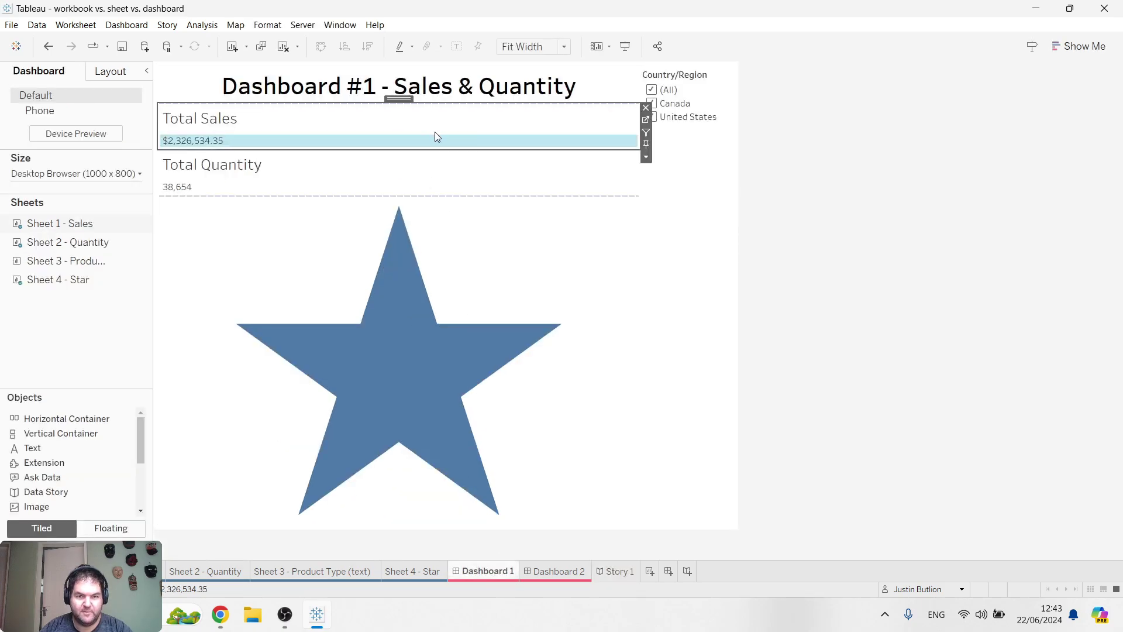
pyautogui.click(620, 571)
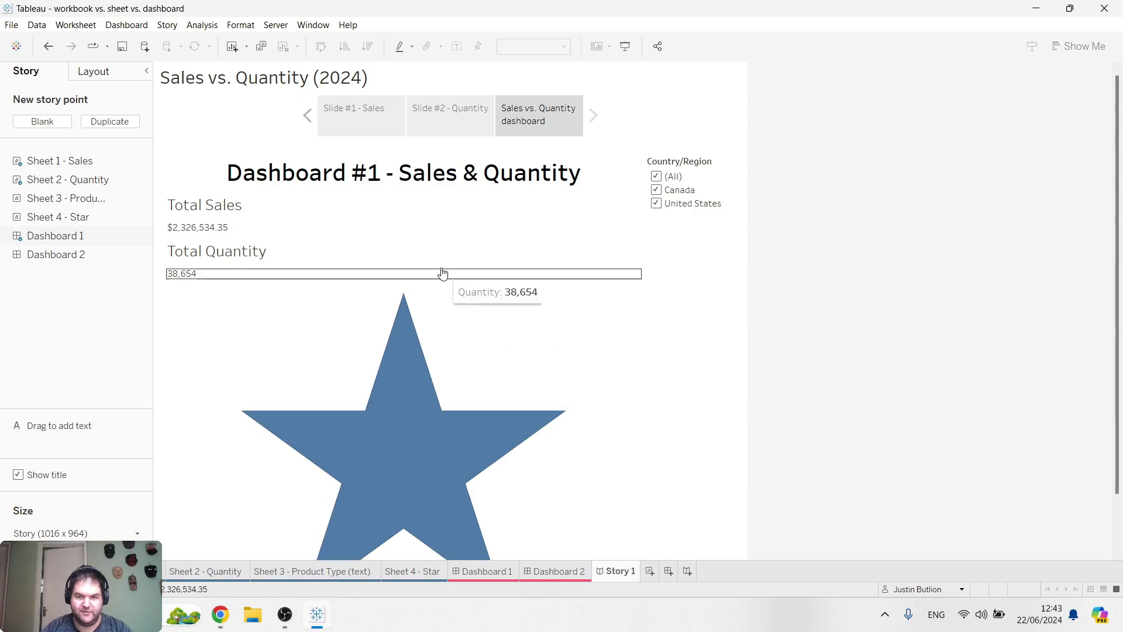
pyautogui.click(330, 110)
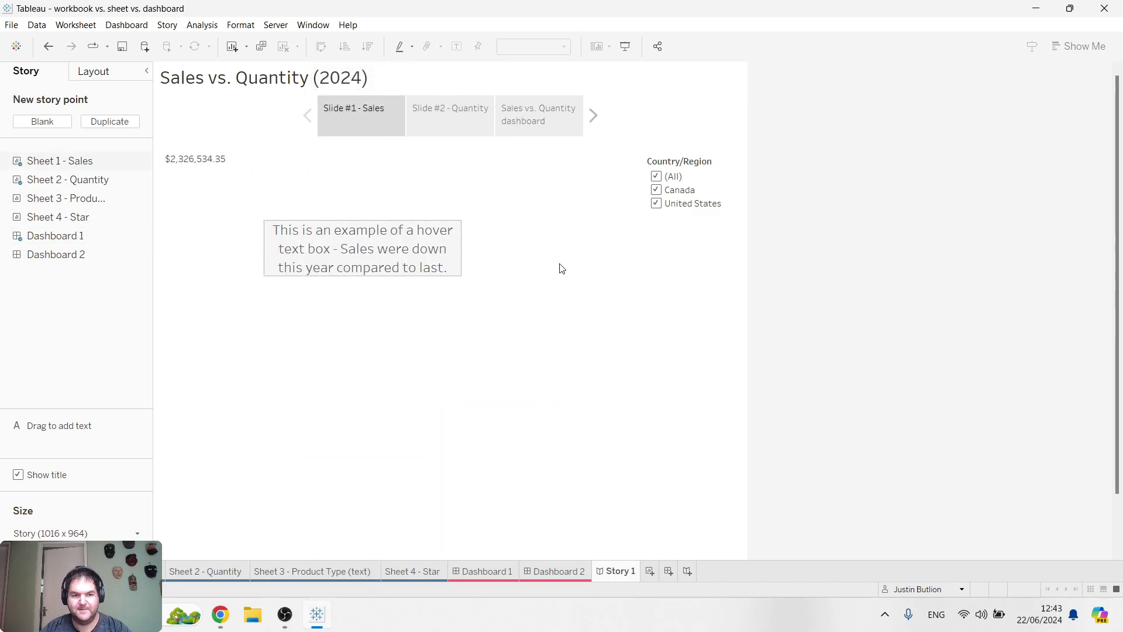
pyautogui.click(373, 252)
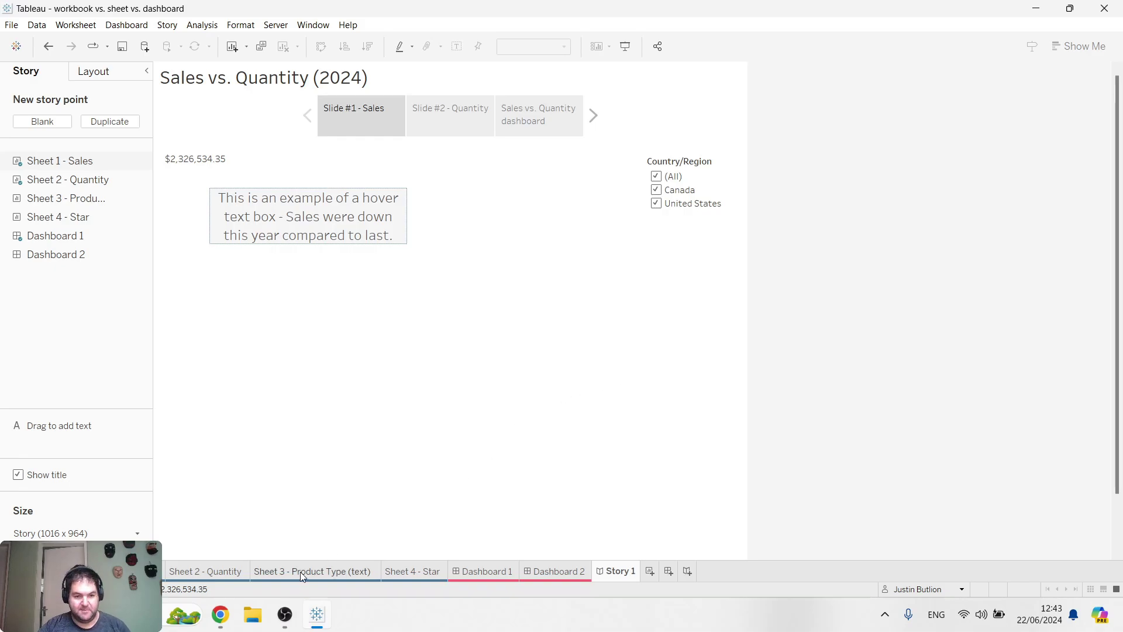
pyautogui.click(220, 614)
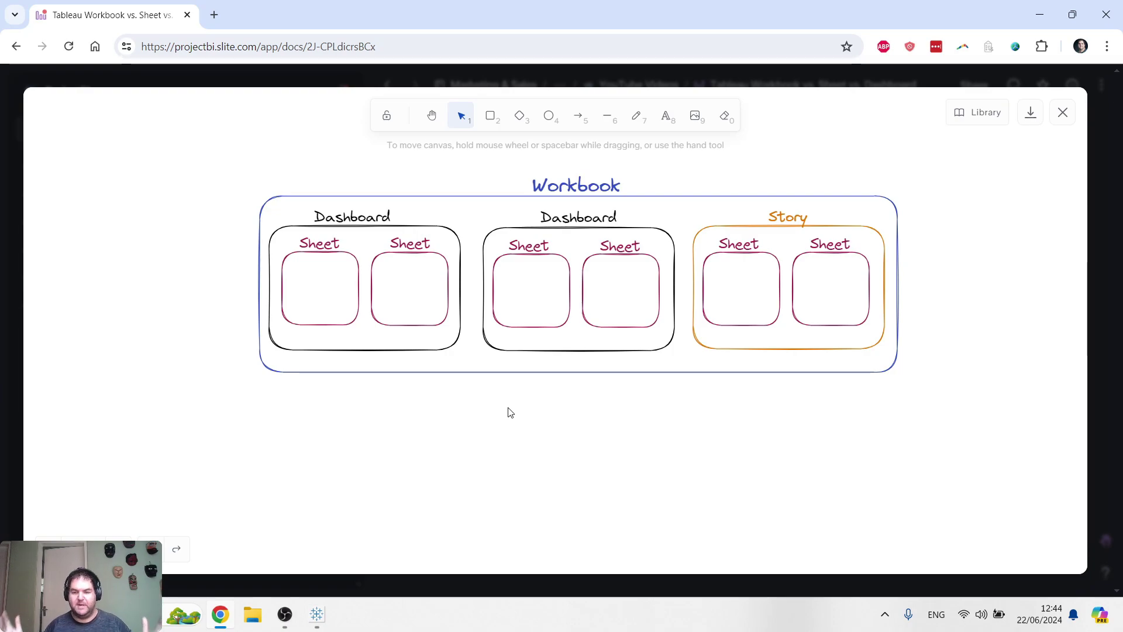
pyautogui.click(317, 615)
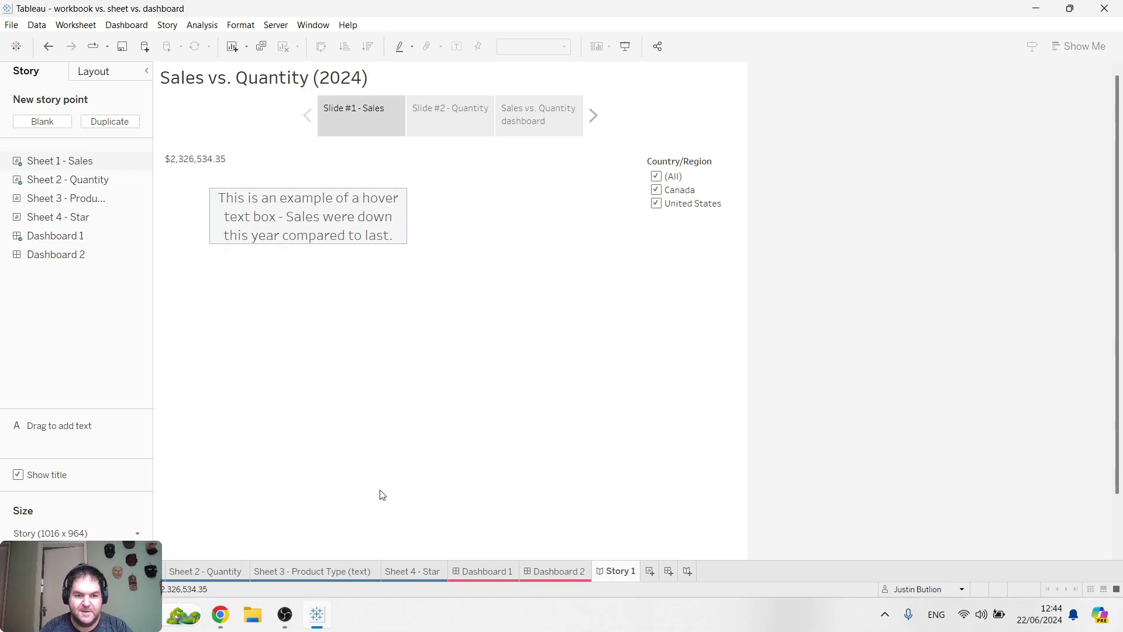
# Switch between the Slite workbook diagram and Tableau's Sheet 1 - Sales, ending on the diagram.
pyautogui.click(219, 618)
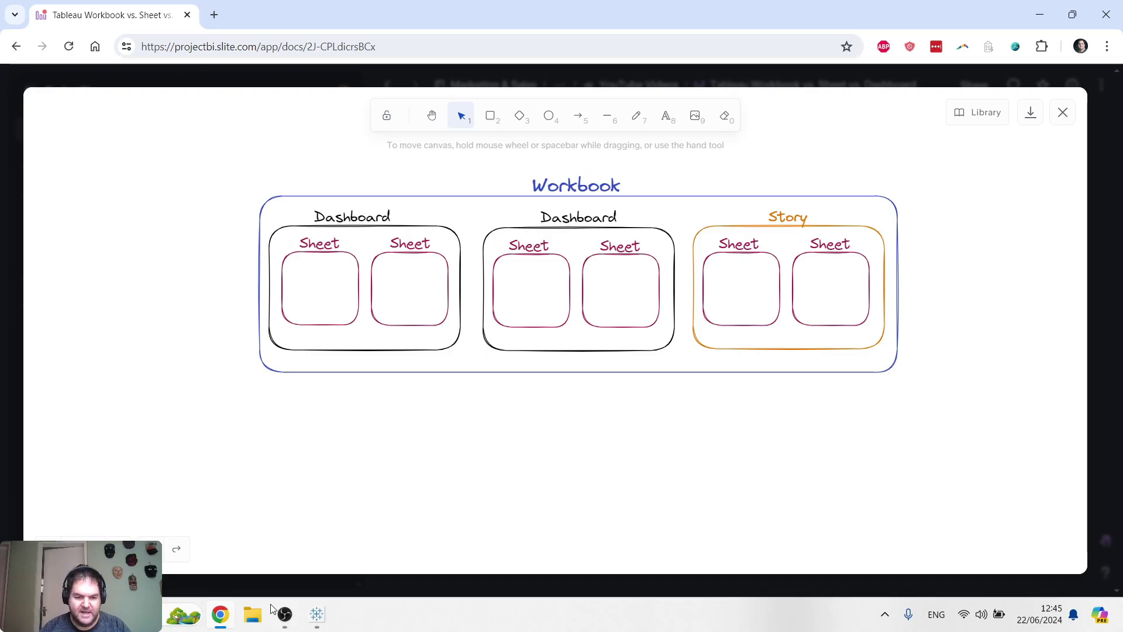
pyautogui.click(316, 617)
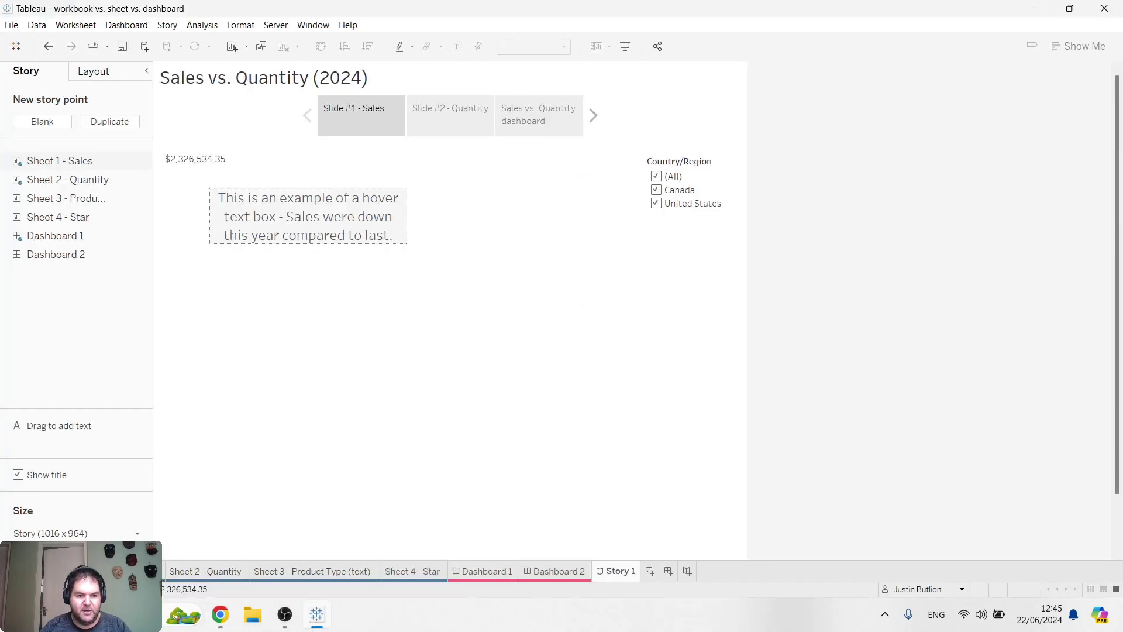
pyautogui.hotkey('ctrl', 'Tab')
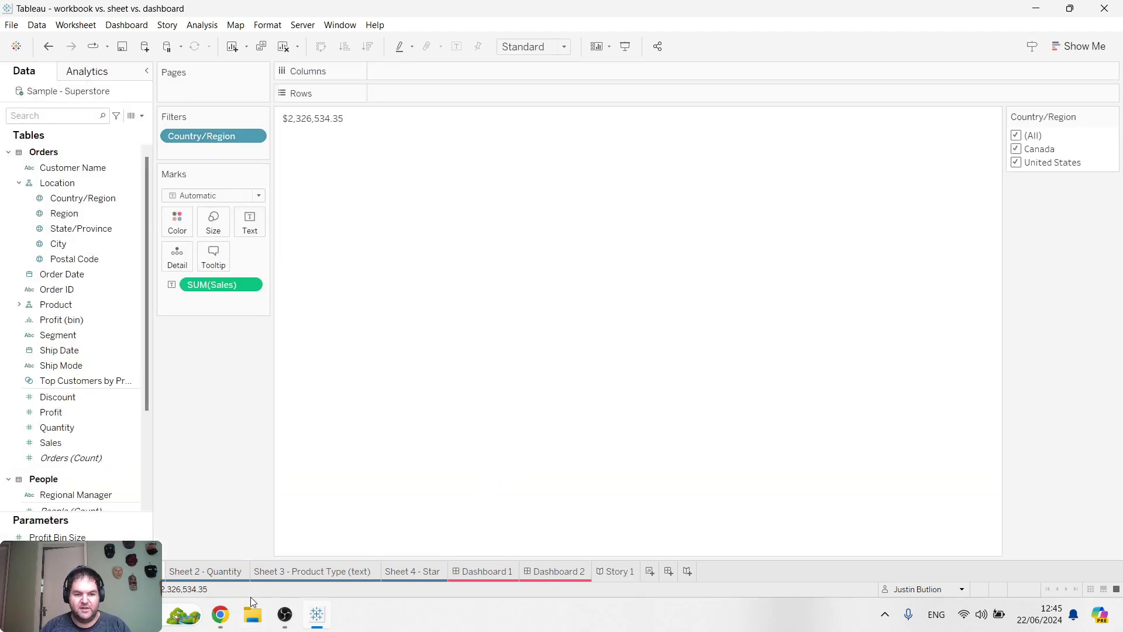
pyautogui.click(215, 617)
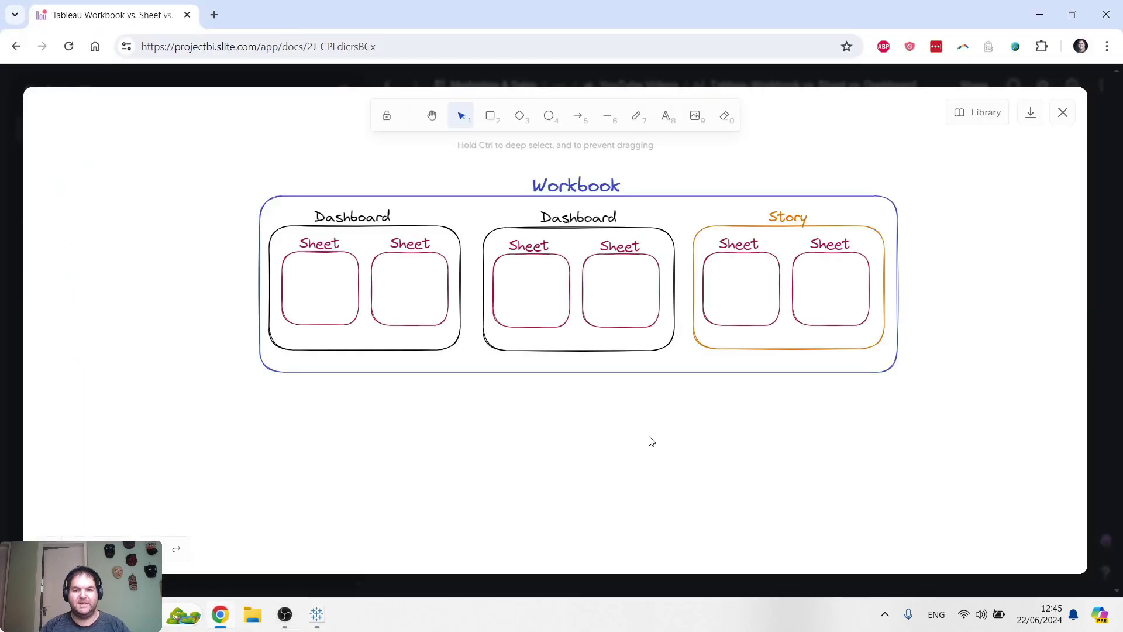